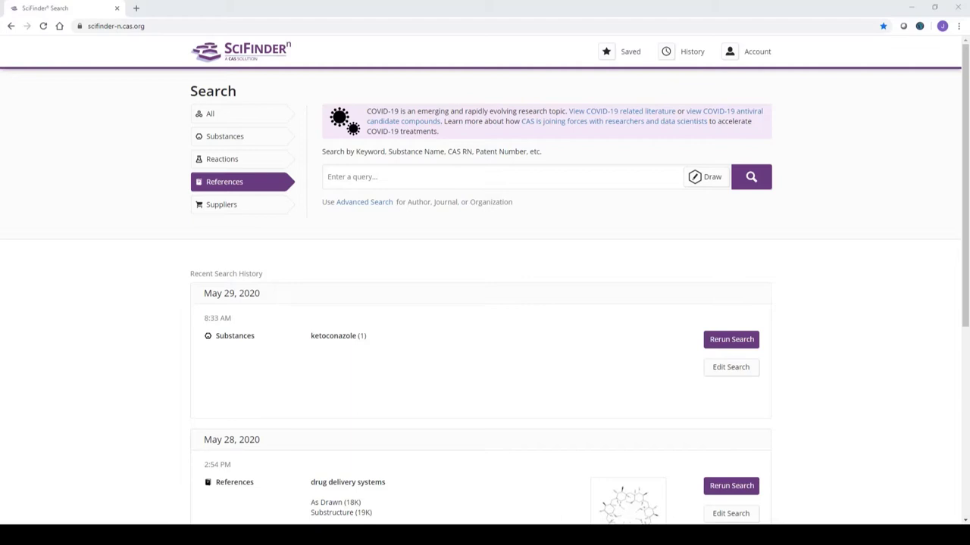
Search the references for "ethanol fermentation with yeast".
click(382, 176)
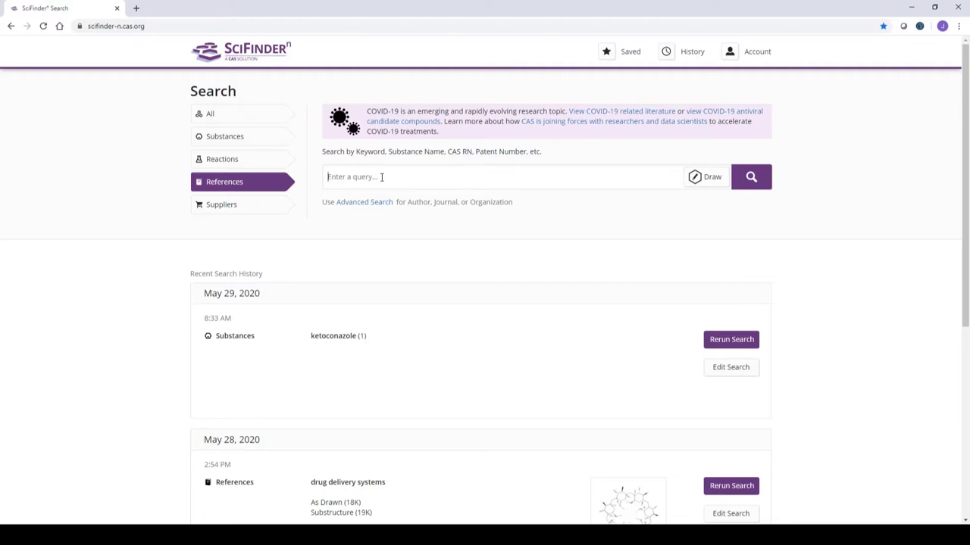
text(ethano)
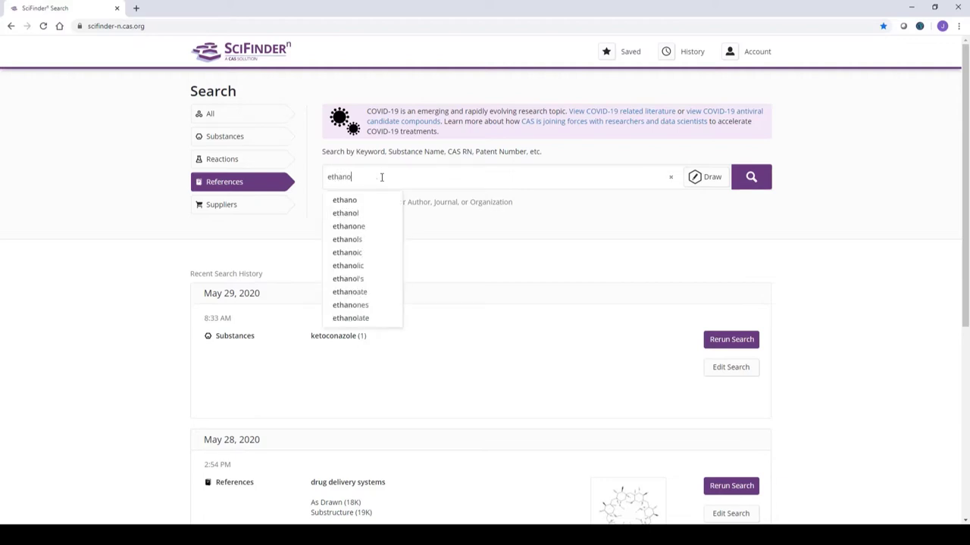
text(l fe)
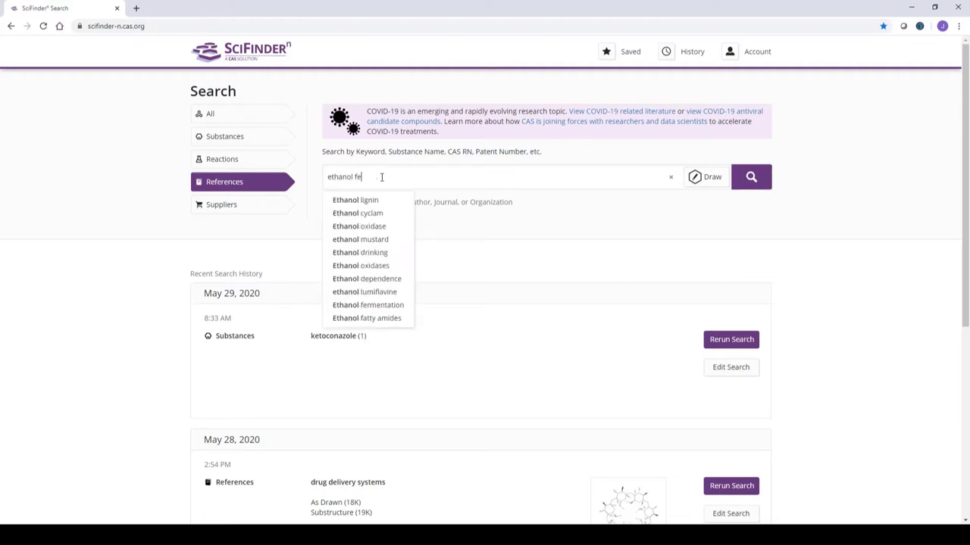
text(rmentatio)
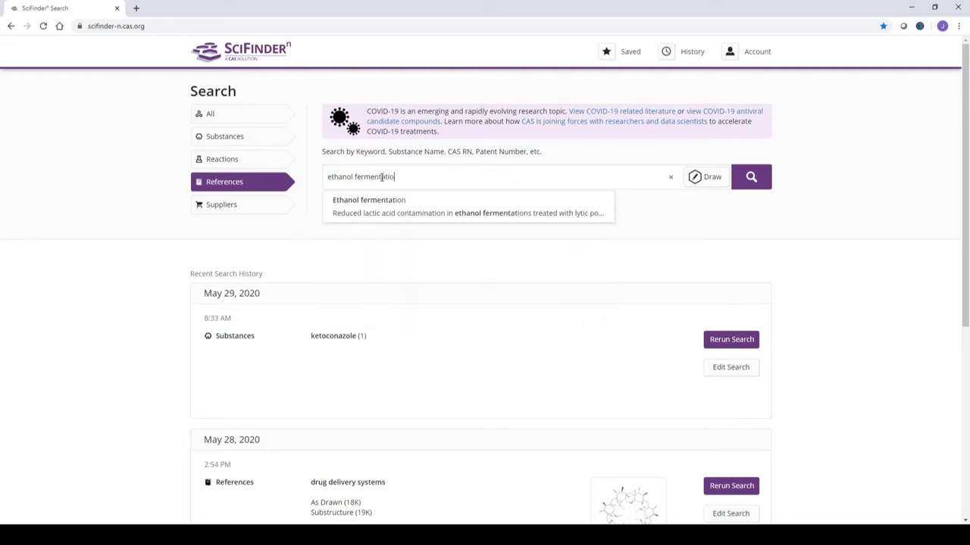
text(n with yeast)
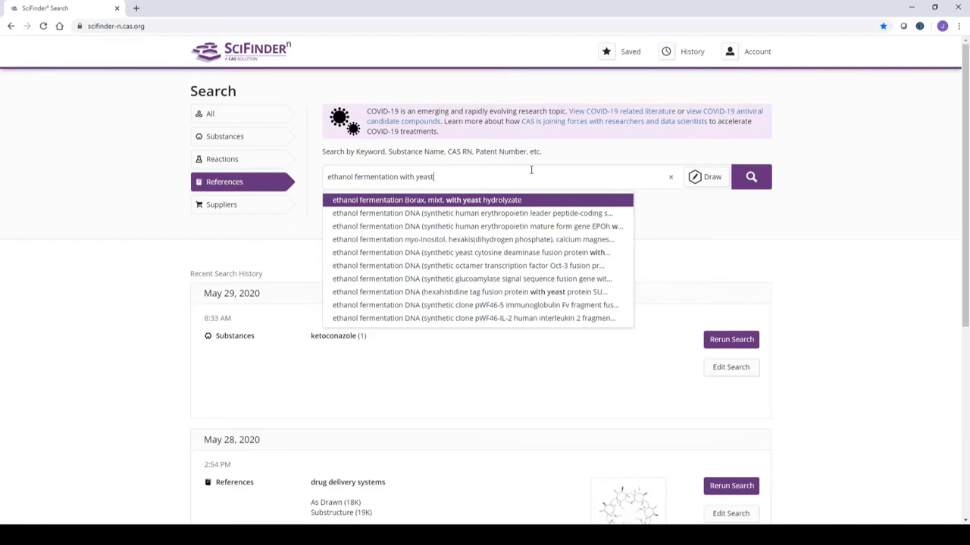
click(753, 180)
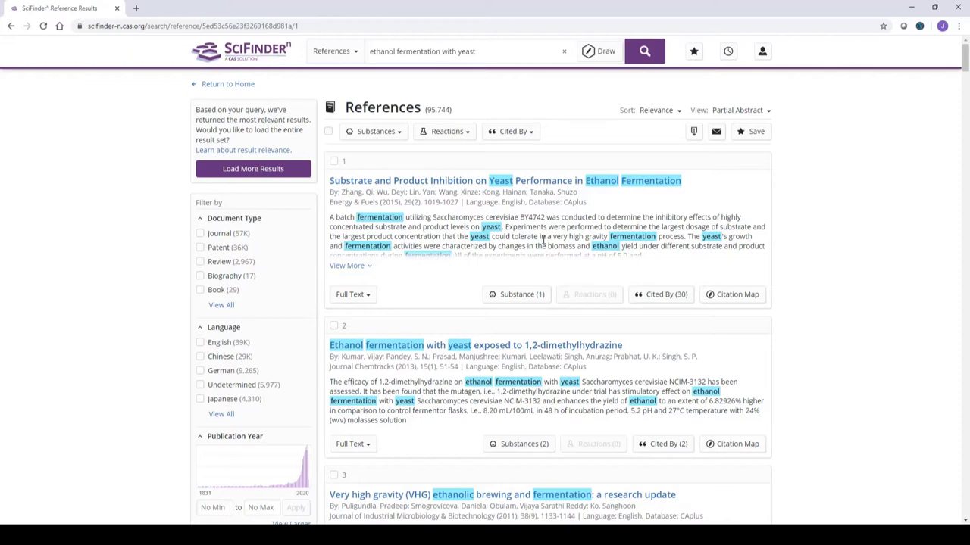
Look through the first reference results and view the available sort options.
scroll(563, 309, down, 3)
scroll(564, 308, down, 6)
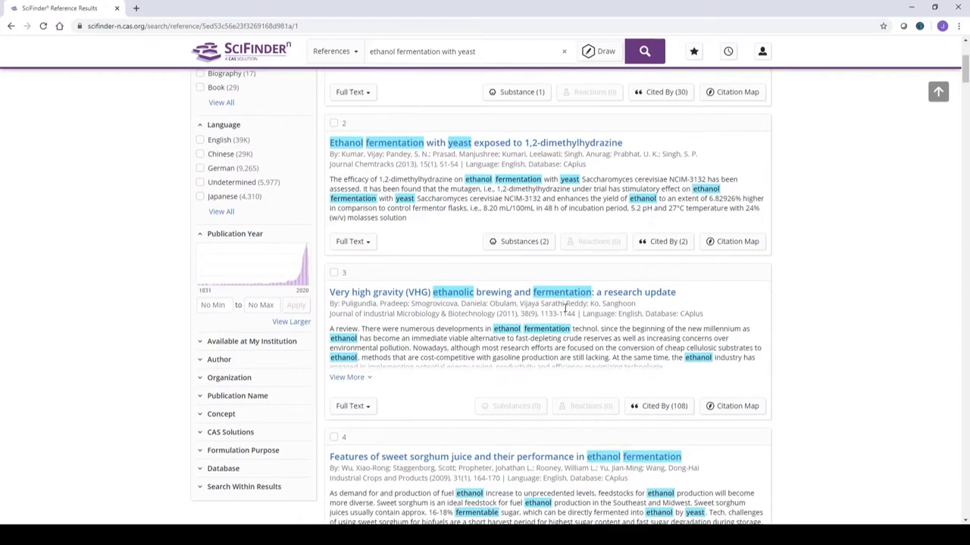
scroll(567, 313, down, 4)
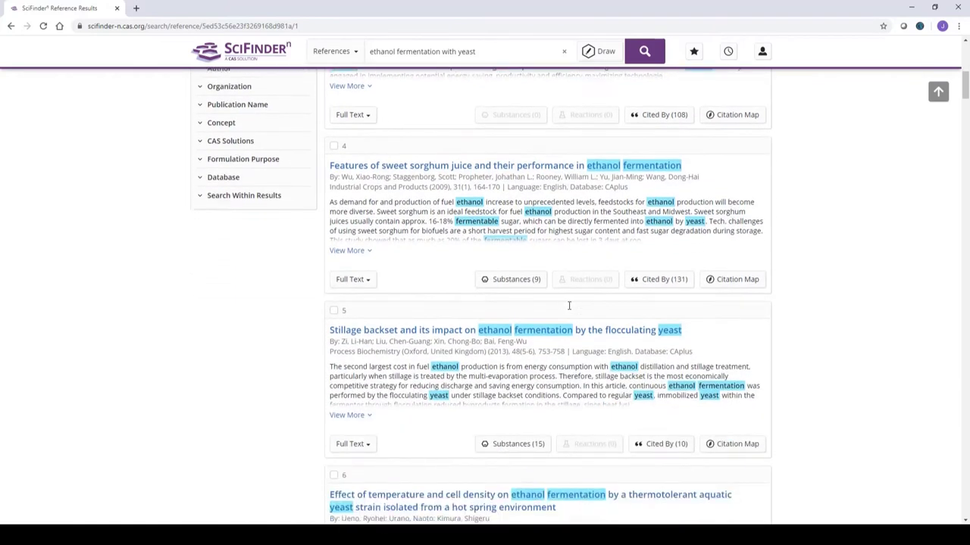
scroll(570, 309, down, 5)
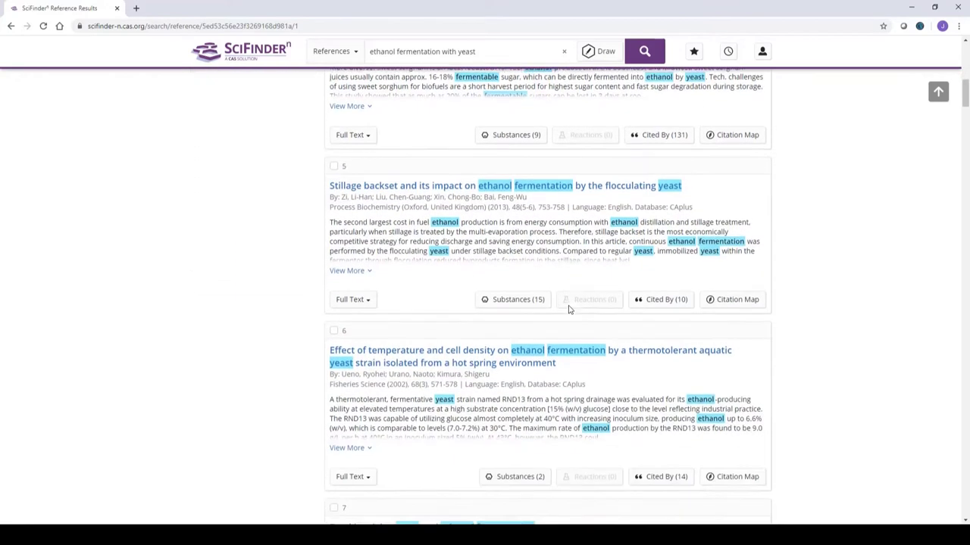
scroll(571, 309, down, 3)
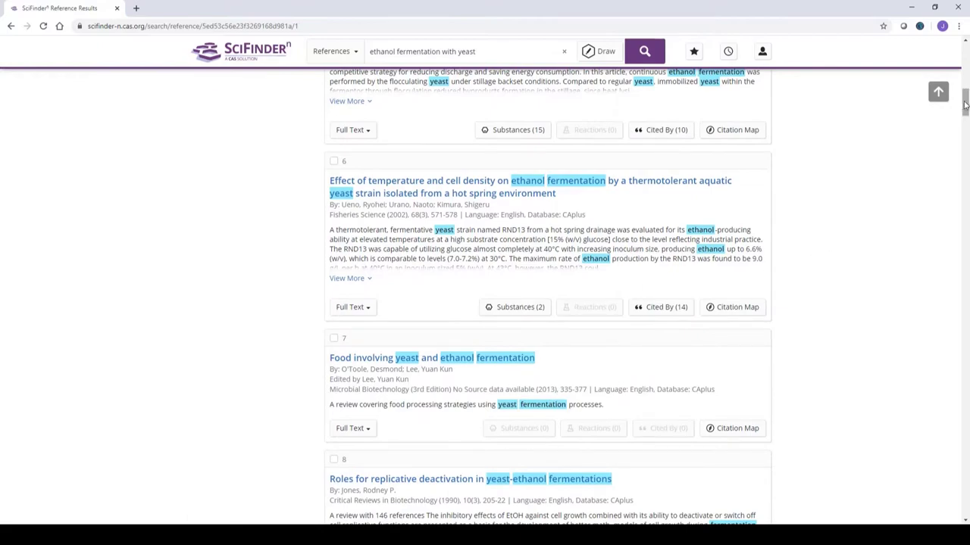
drag(965, 101, 966, 46)
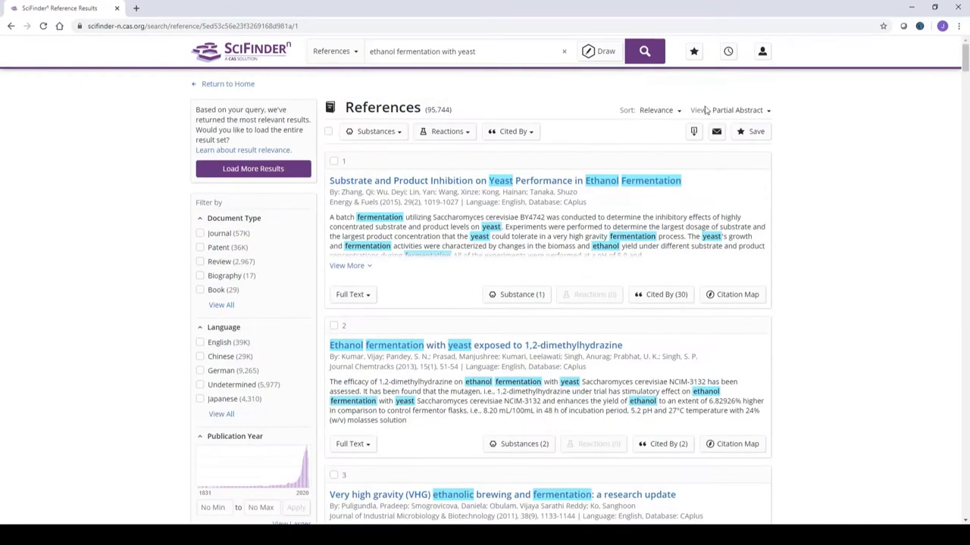
click(656, 111)
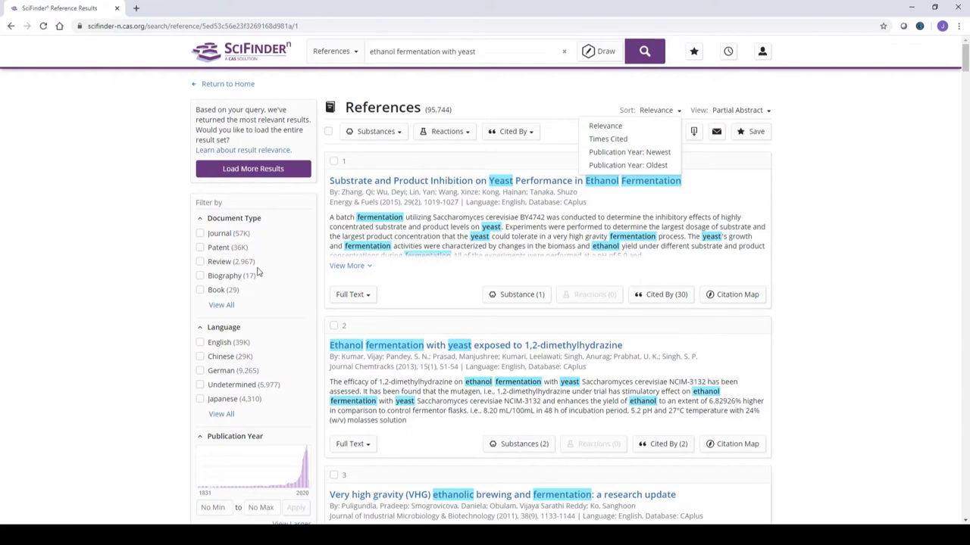
Expand the Concept filter for the reference results and open its full list of concepts.
scroll(258, 267, down, 1)
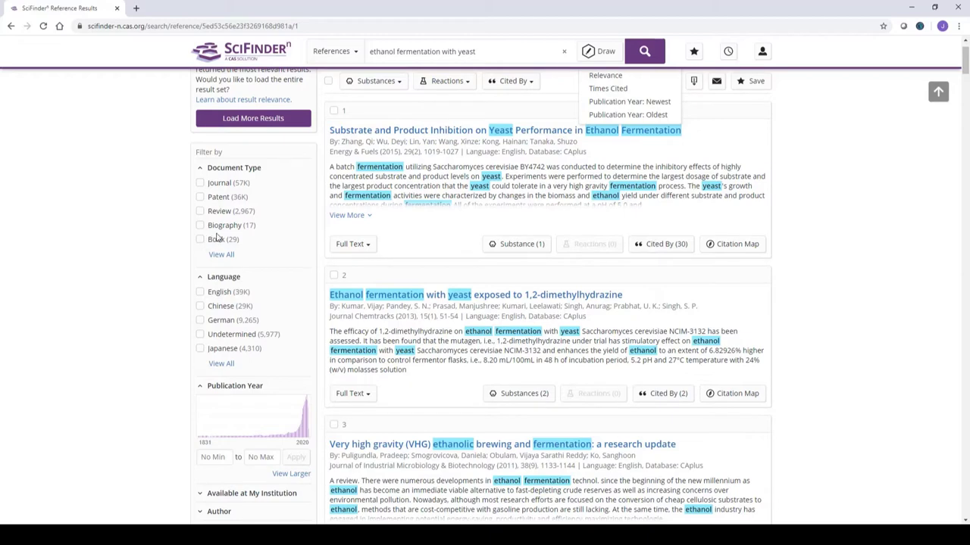
scroll(217, 237, down, 5)
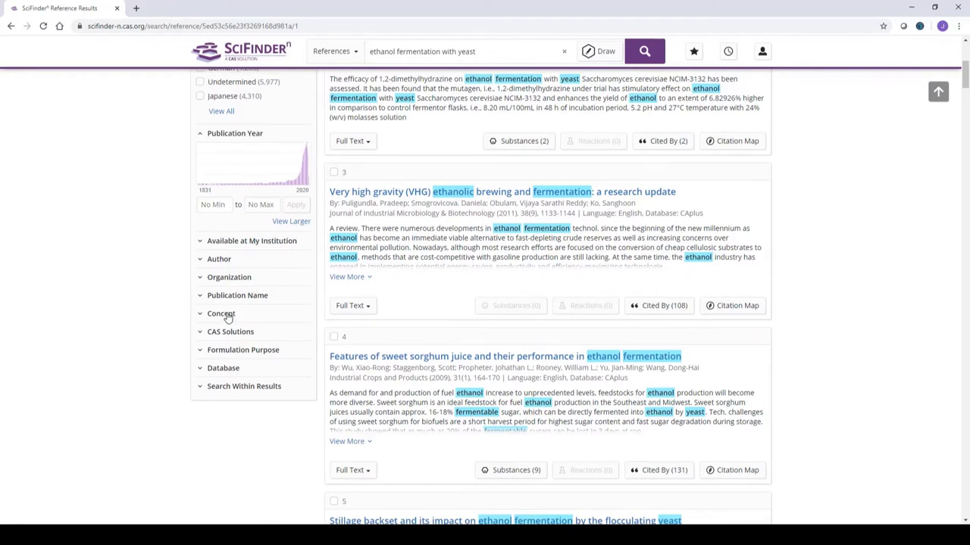
click(224, 317)
scroll(157, 309, down, 1)
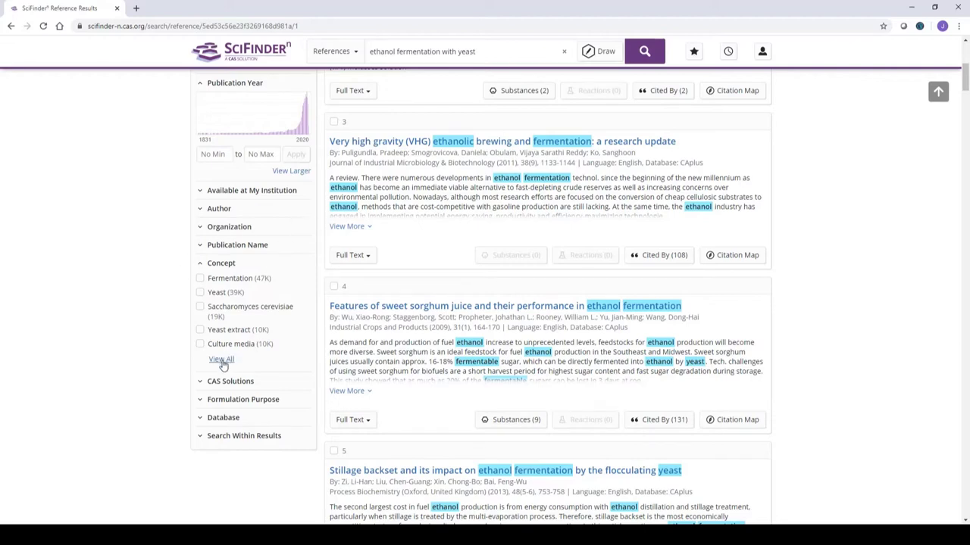
click(221, 360)
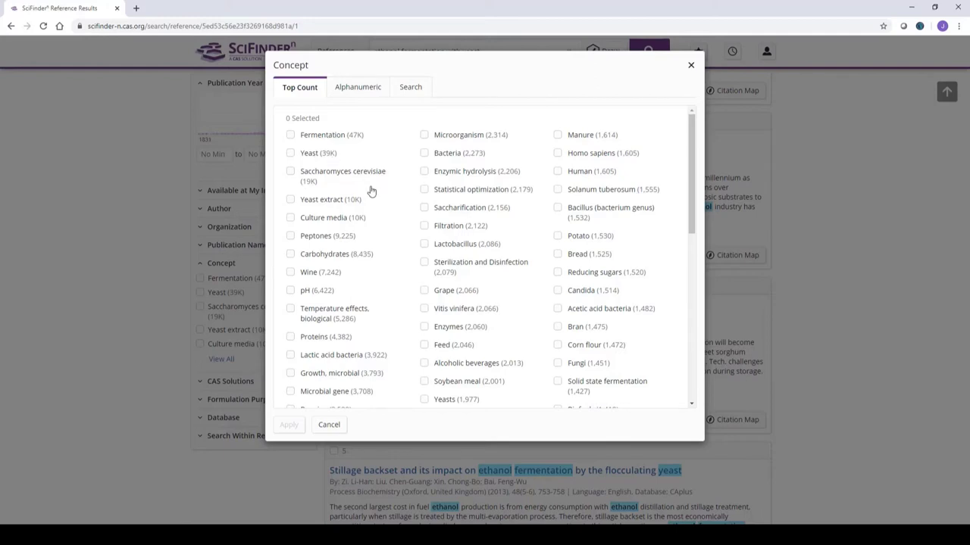
Examine the concepts ranked by top count and the alphanumeric listing of concepts.
scroll(371, 192, down, 3)
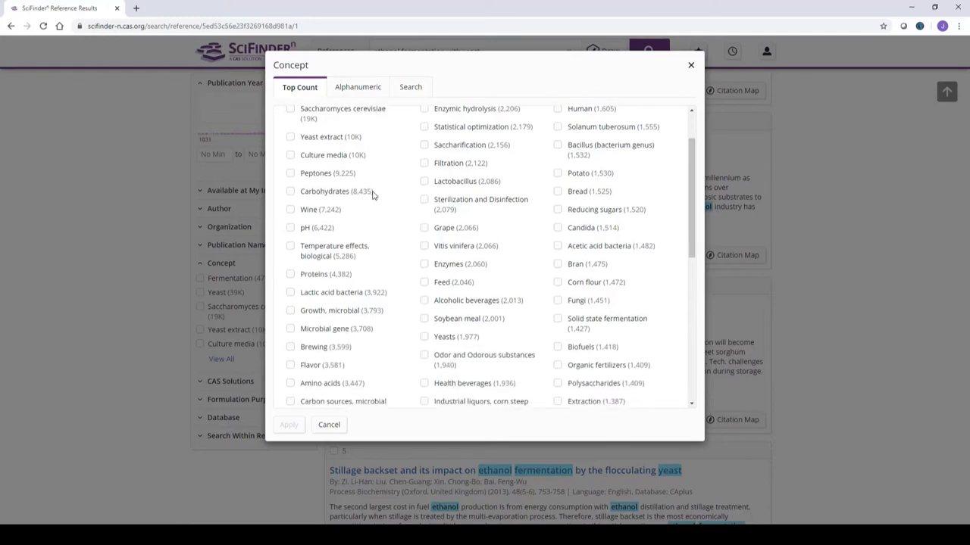
scroll(372, 196, down, 5)
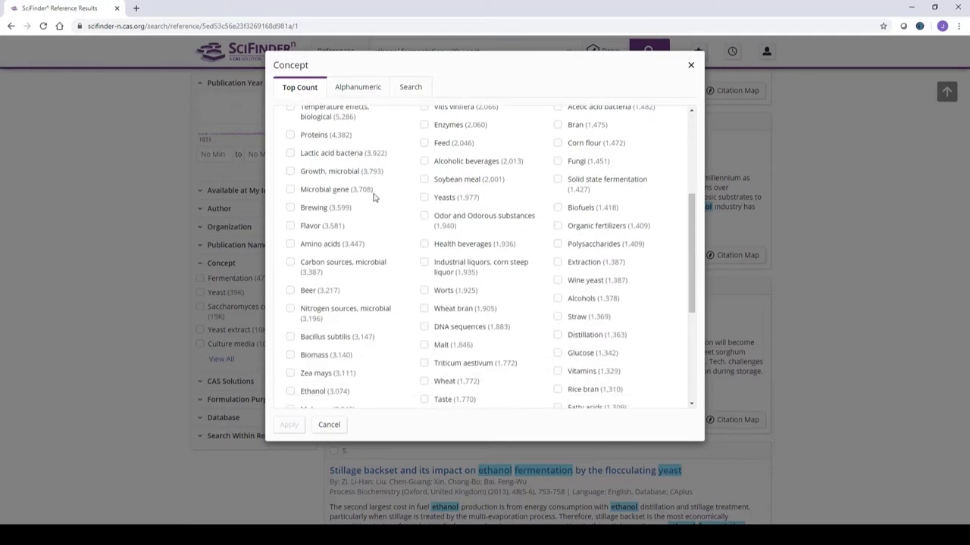
scroll(374, 198, down, 2)
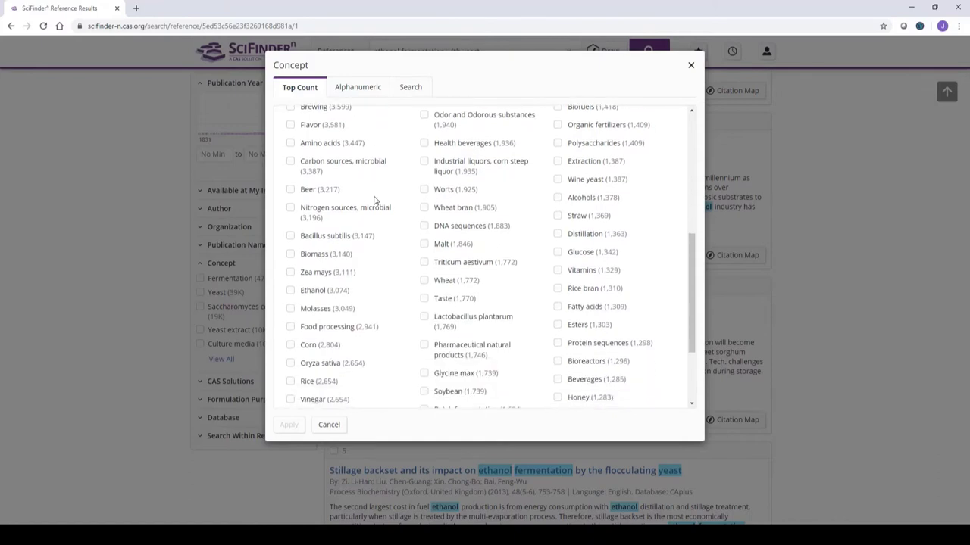
scroll(374, 200, up, 8)
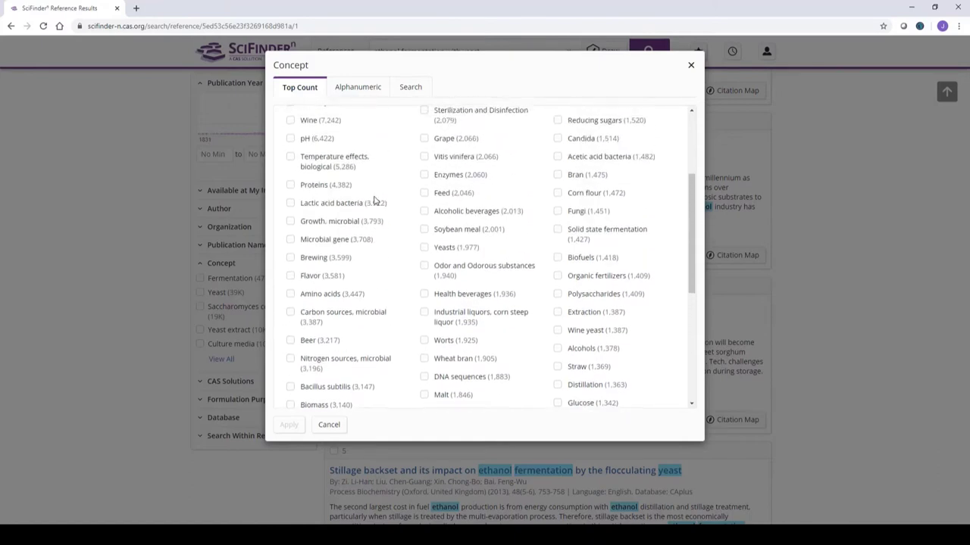
scroll(373, 200, up, 2)
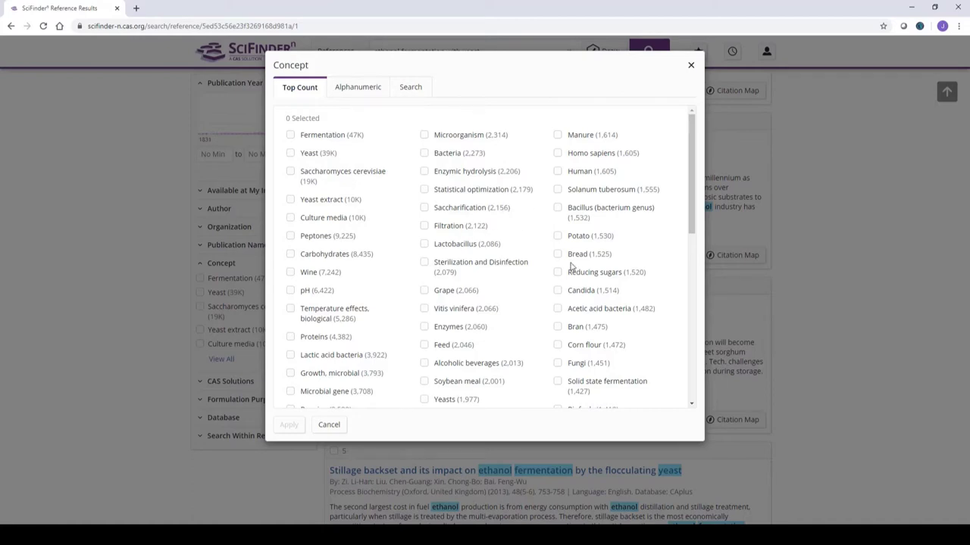
scroll(572, 264, down, 1)
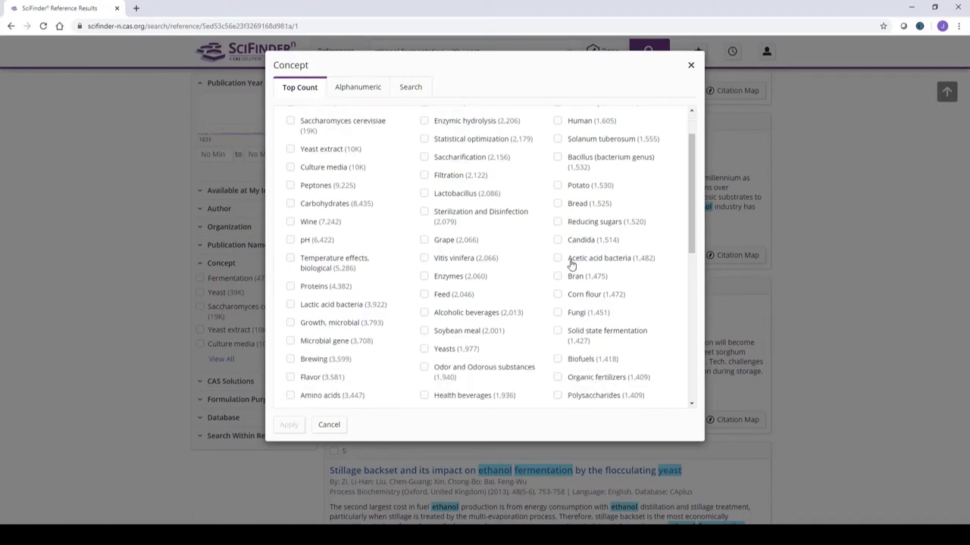
scroll(571, 264, down, 1)
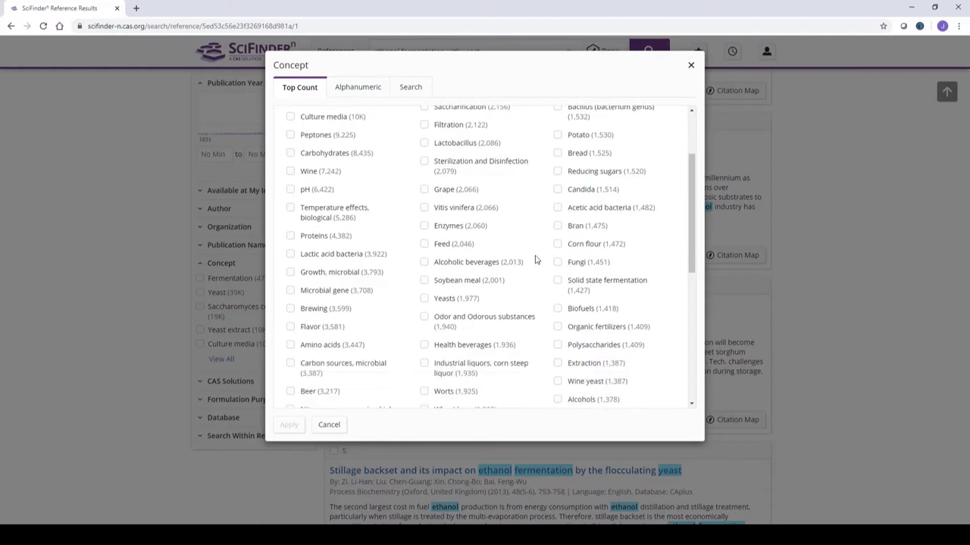
scroll(536, 260, down, 1)
scroll(535, 259, down, 2)
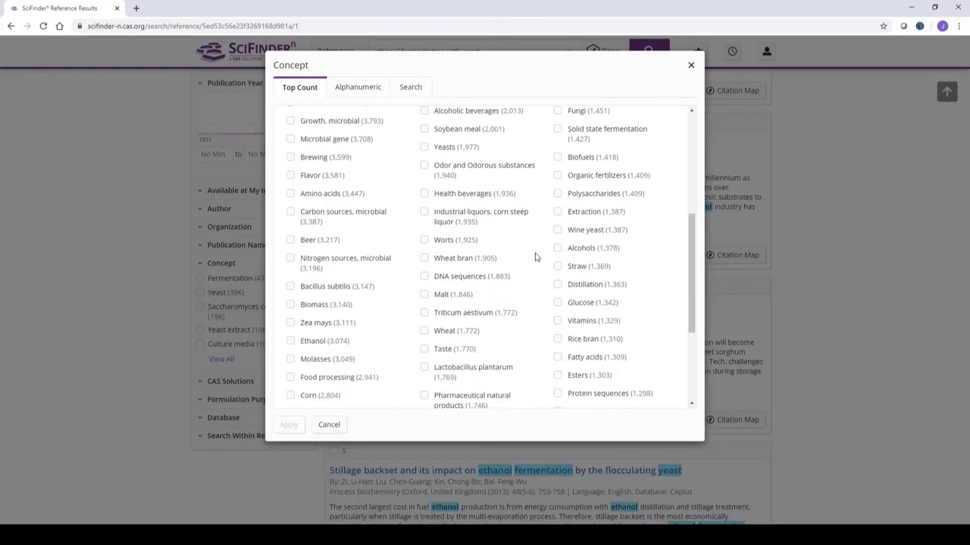
scroll(534, 259, down, 3)
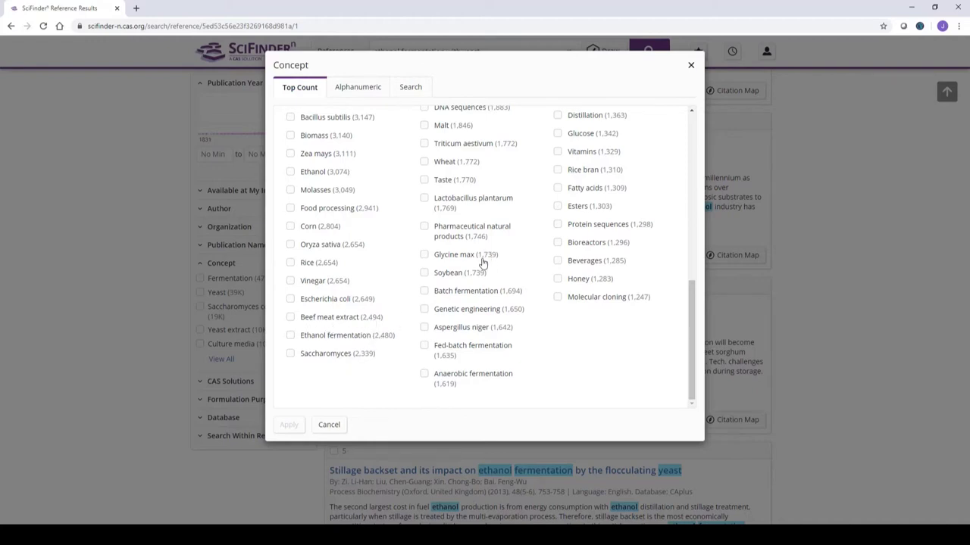
scroll(481, 262, up, 5)
scroll(483, 261, up, 3)
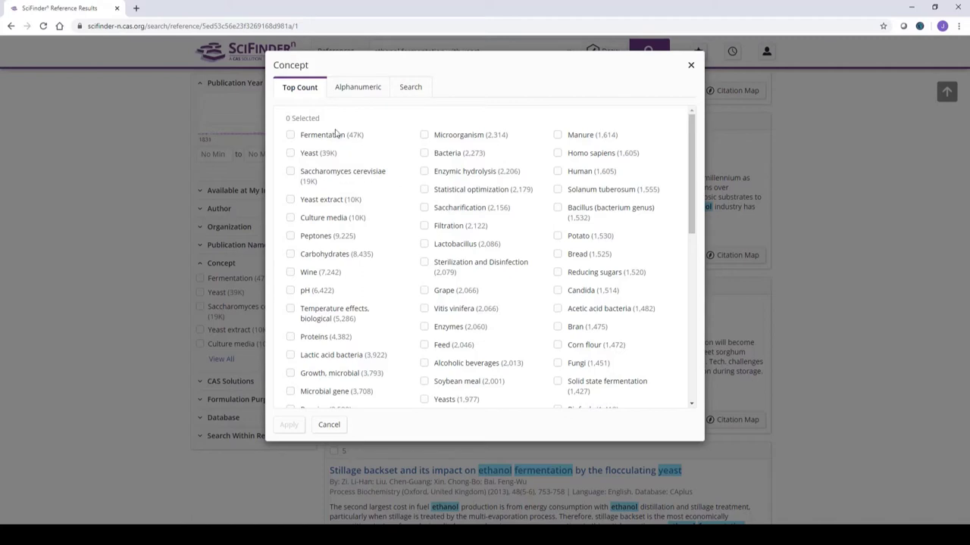
click(355, 91)
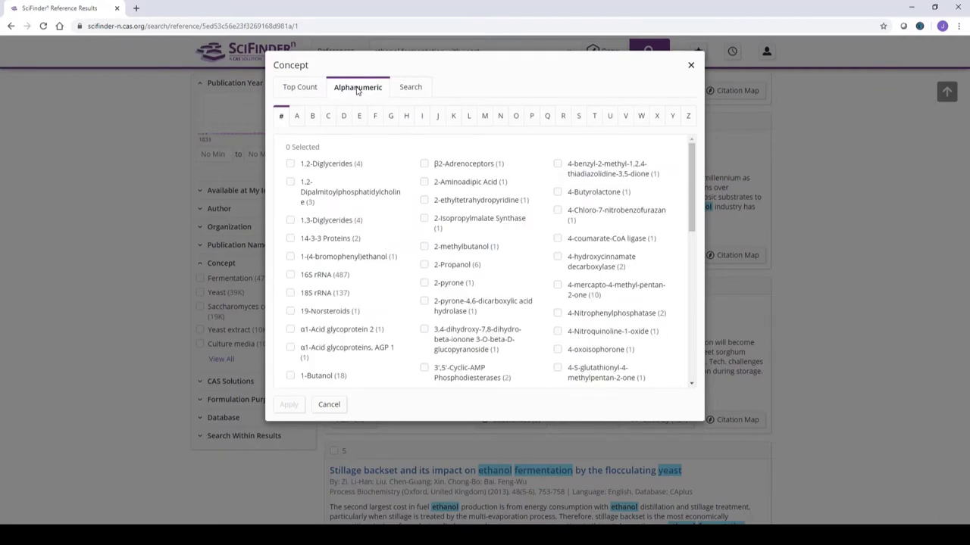
Search the concept names for "fermentation" and look through the matching concepts.
click(413, 89)
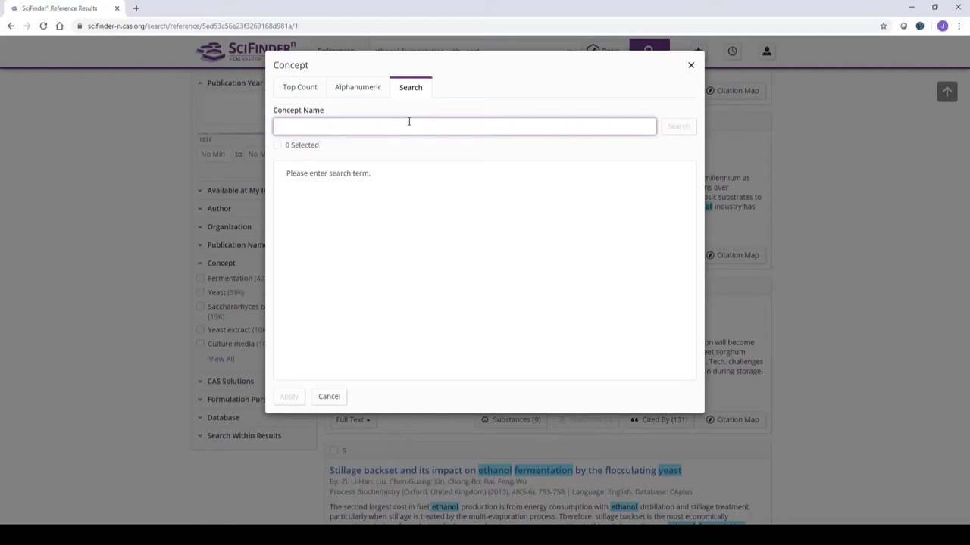
text(fermen)
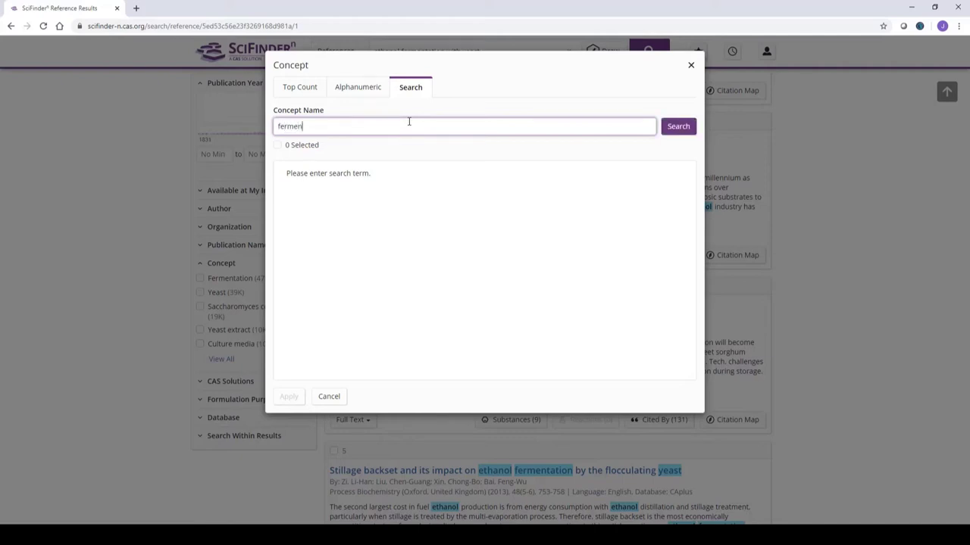
text(tation)
click(679, 128)
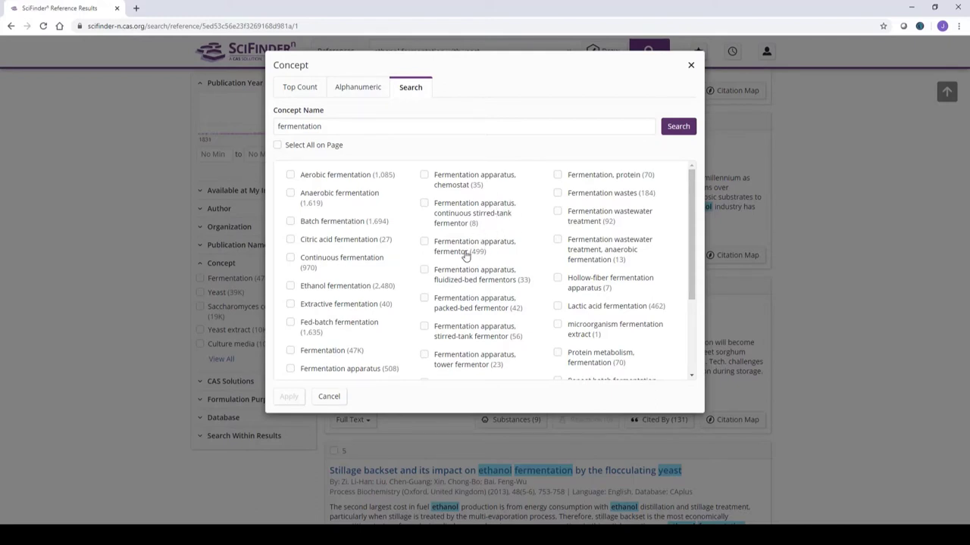
scroll(465, 256, down, 3)
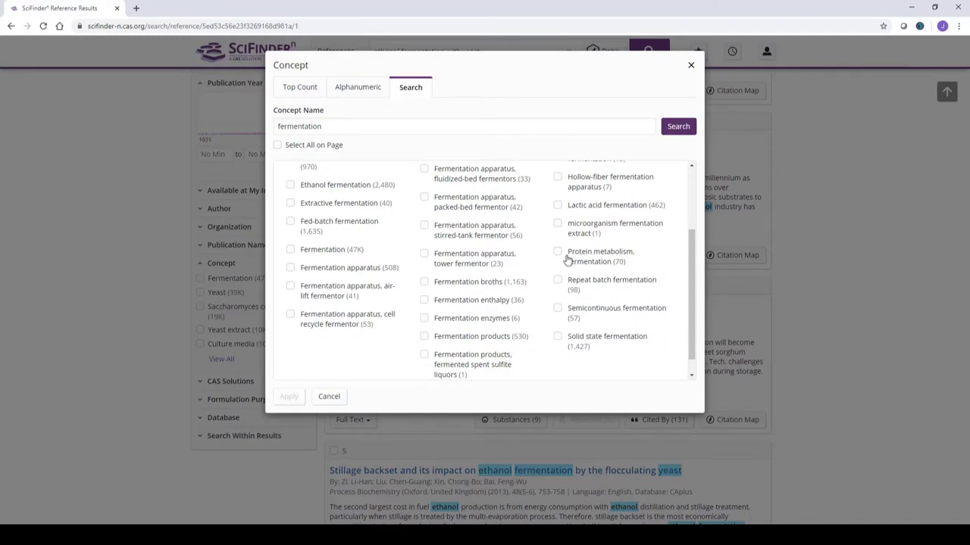
scroll(588, 214, up, 2)
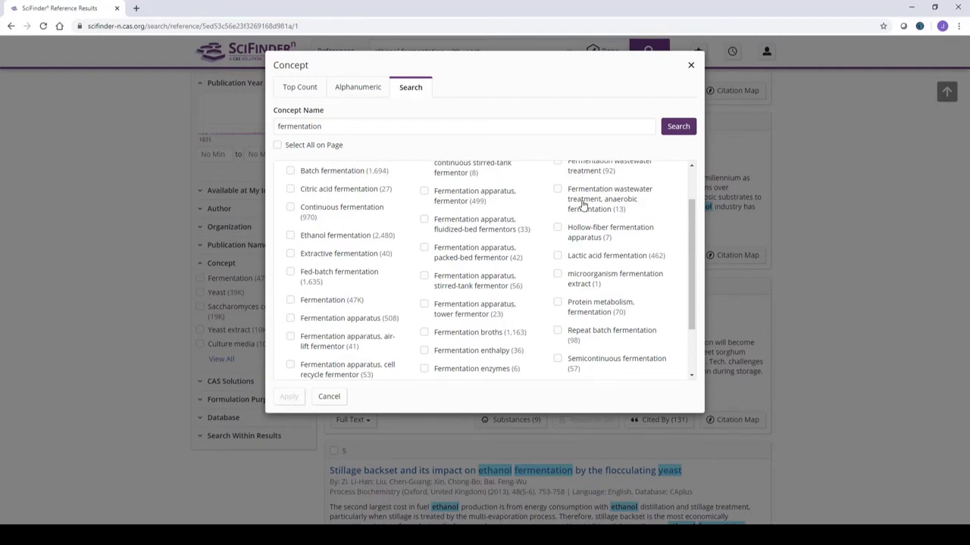
scroll(494, 230, up, 2)
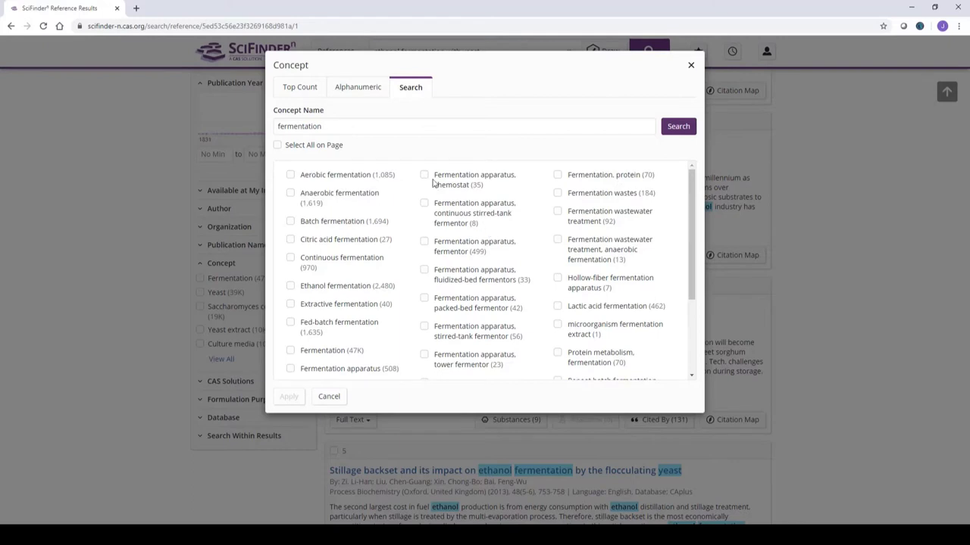
Replace the concept name search term with "bacillus" and run the search.
drag(348, 127, 266, 128)
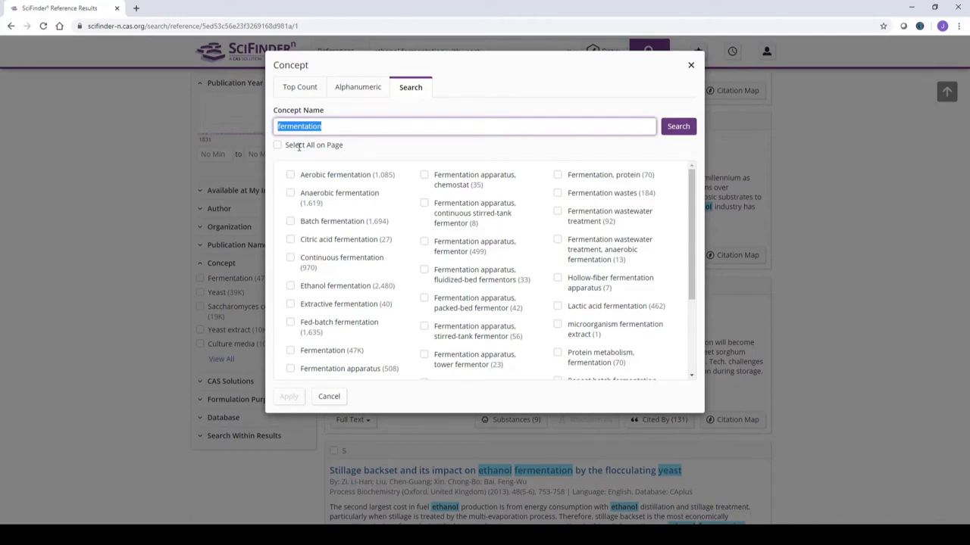
text(bacillus)
click(679, 128)
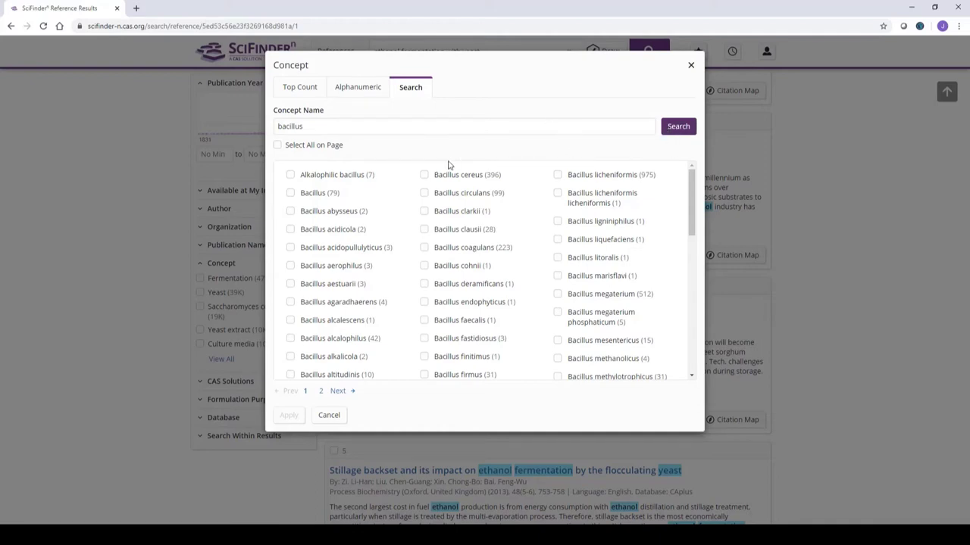
click(424, 175)
click(425, 193)
click(424, 194)
click(427, 177)
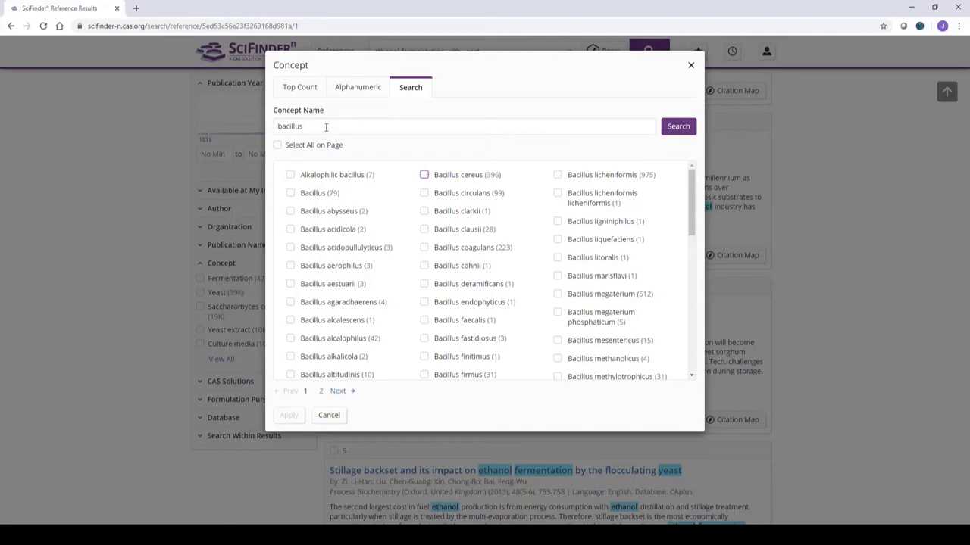
Search the concept names for the truncated term "bacill*" and look through the matching concepts.
click(327, 129)
key(BackSpace)
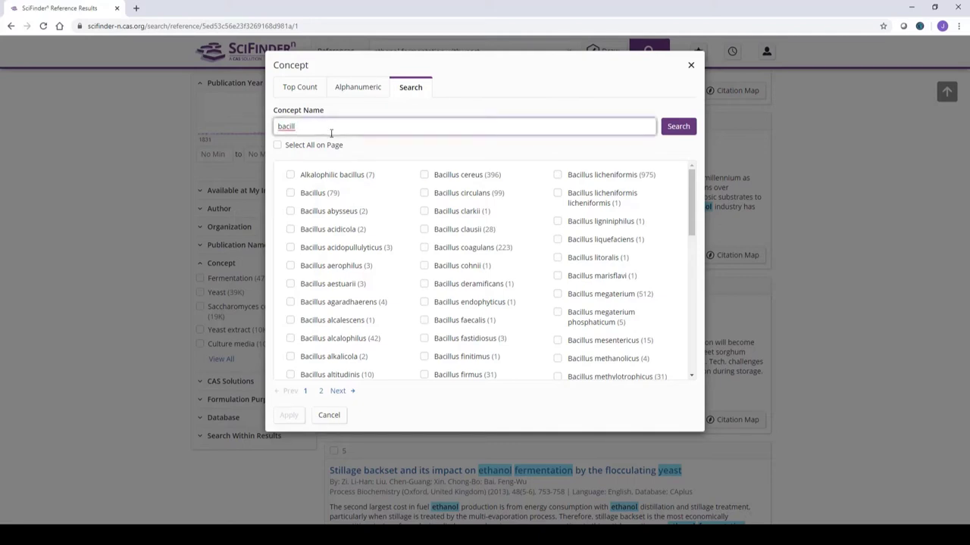
text(*)
click(676, 128)
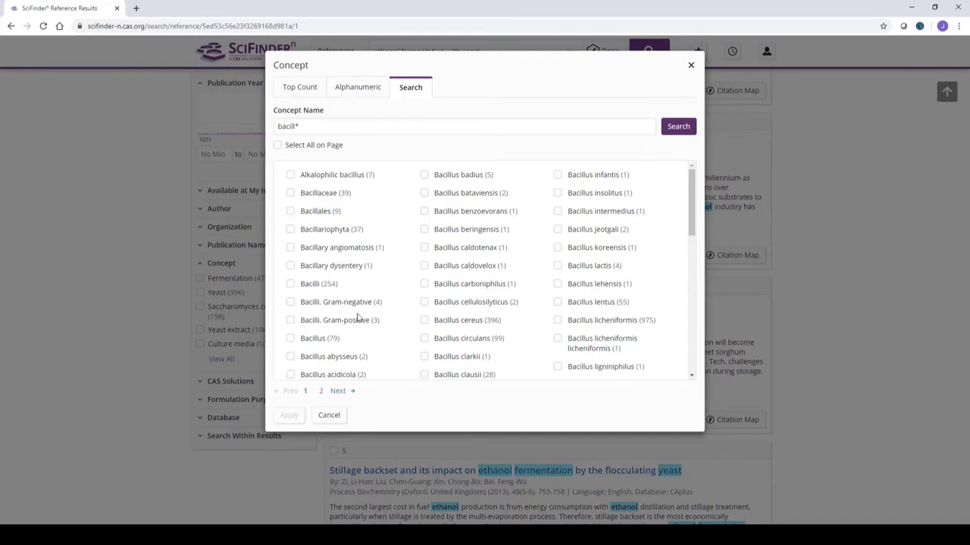
scroll(365, 320, down, 1)
scroll(364, 320, down, 3)
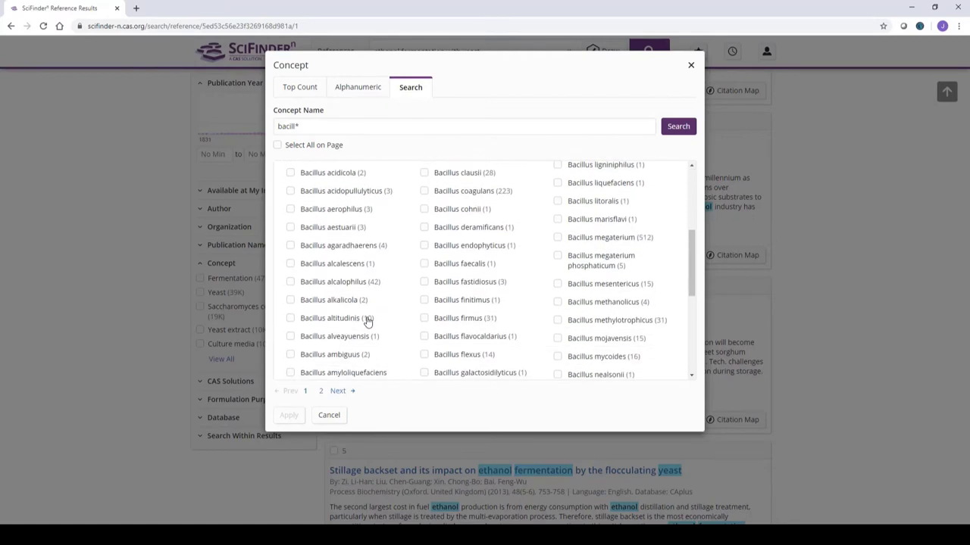
scroll(369, 316, down, 2)
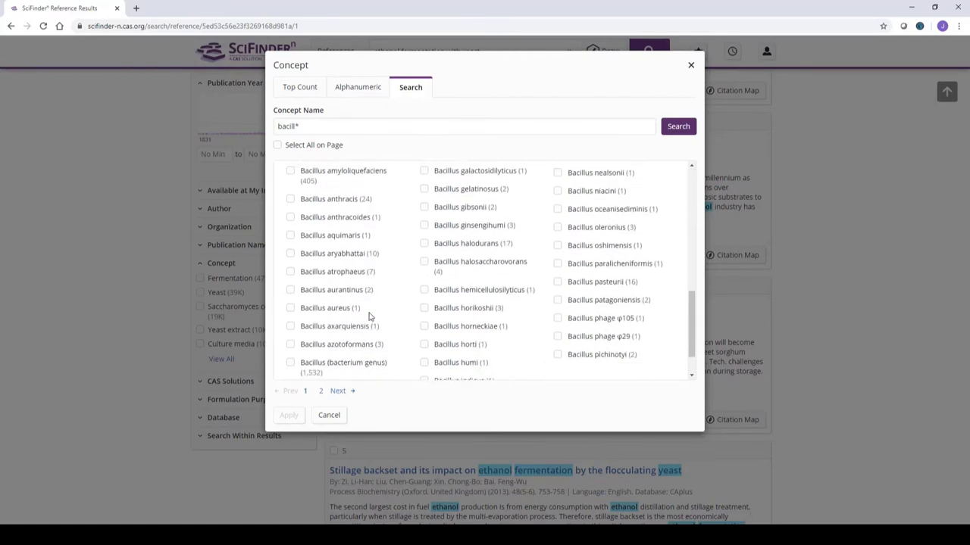
scroll(369, 316, up, 5)
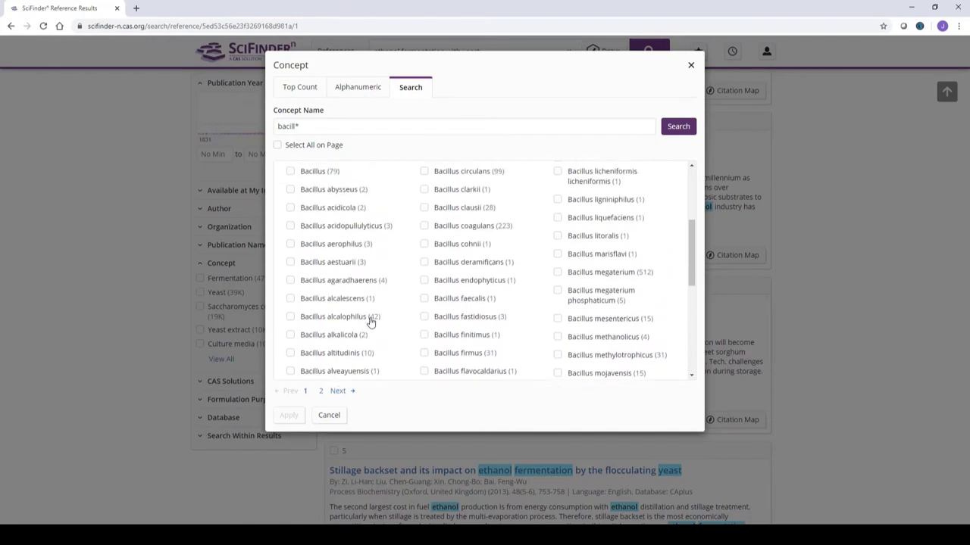
Try out selecting the Bacillus carboniphilus concept, clear it again and close the concept list without applying it.
click(424, 235)
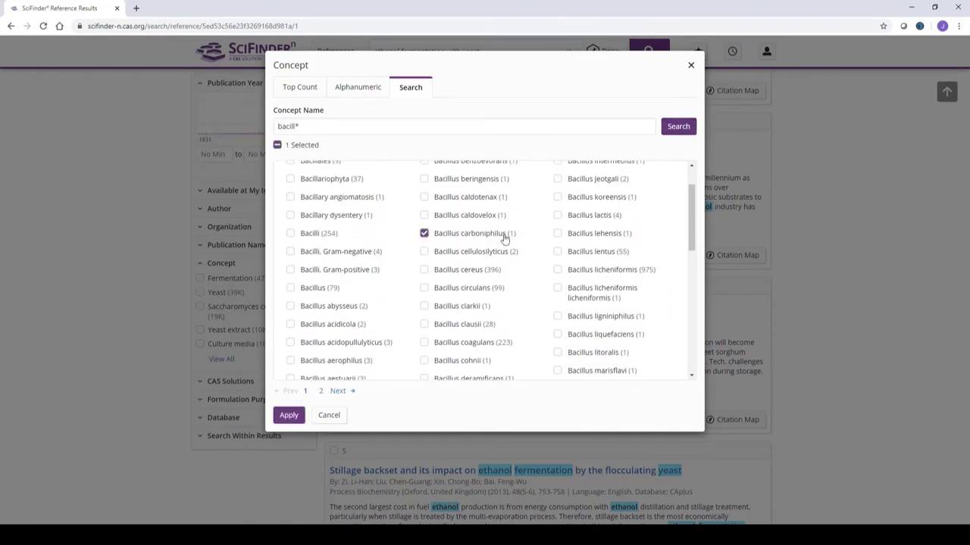
click(425, 235)
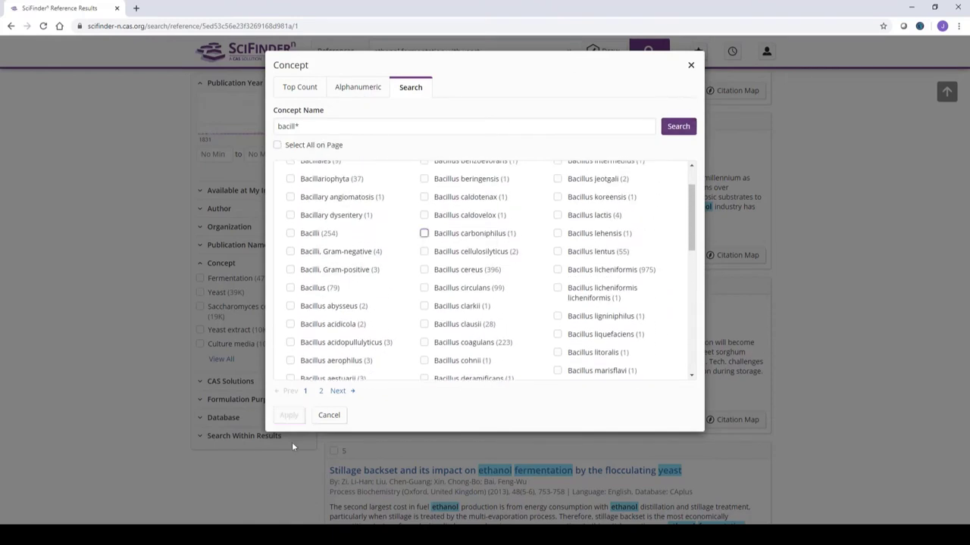
click(331, 416)
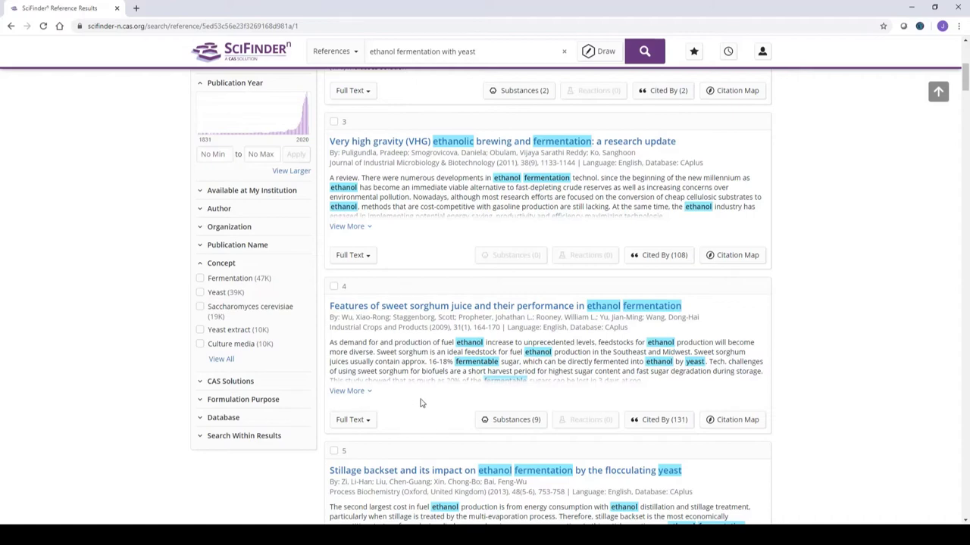
scroll(418, 404, up, 3)
scroll(421, 400, up, 1)
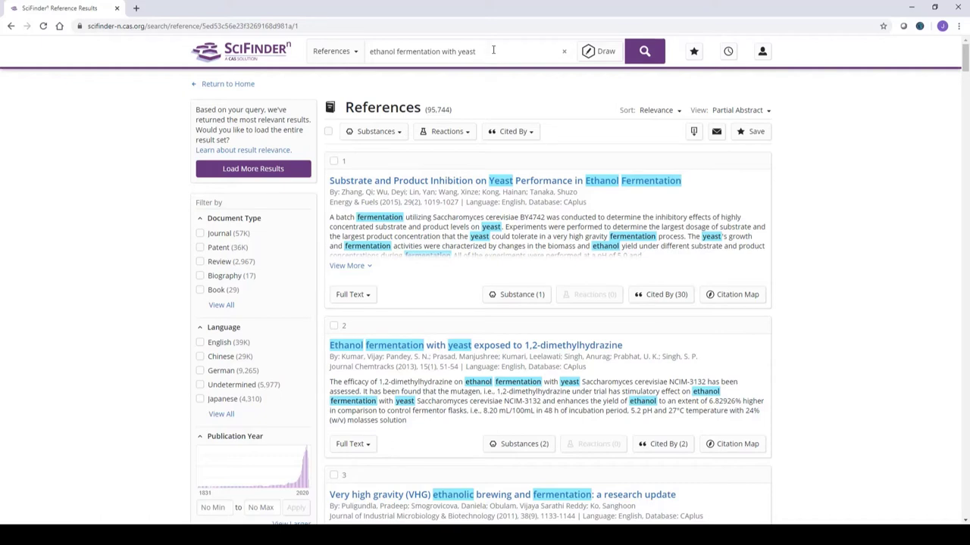
text(and)
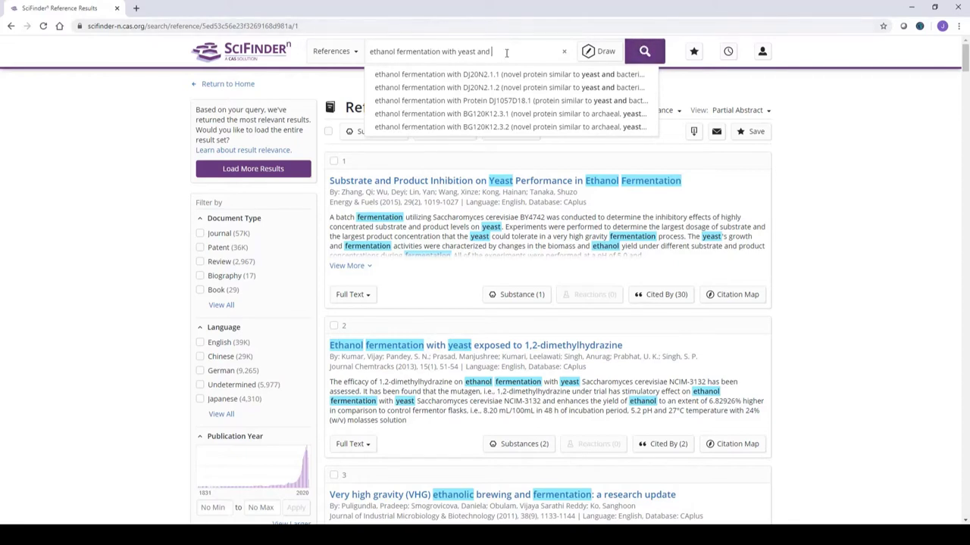
drag(506, 50, 355, 43)
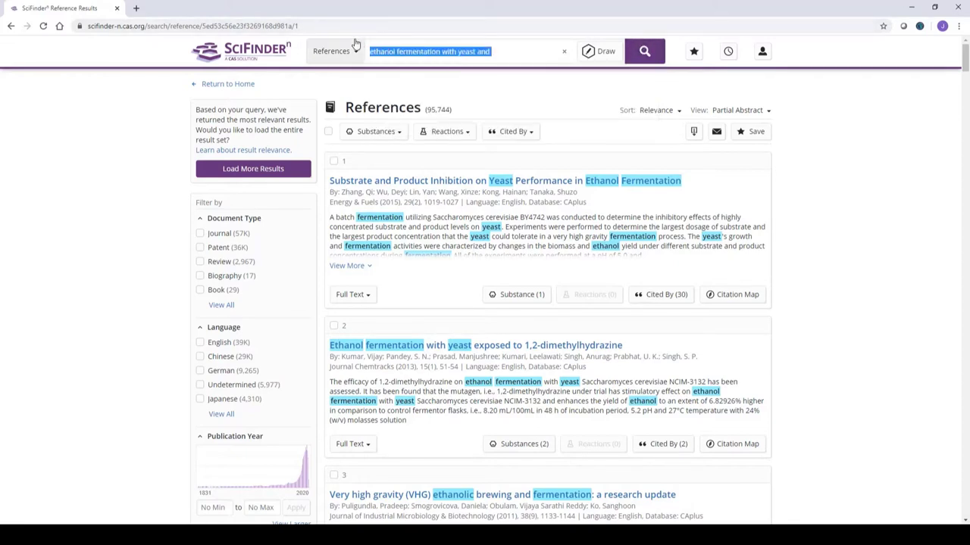
key(BackSpace)
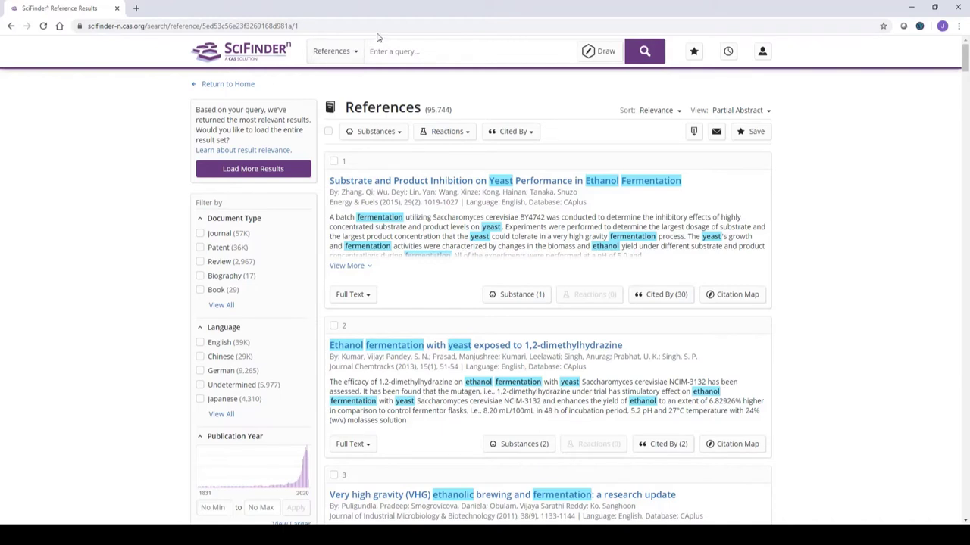
Return to the SciFinder-n start page and look through the recent search history.
click(242, 58)
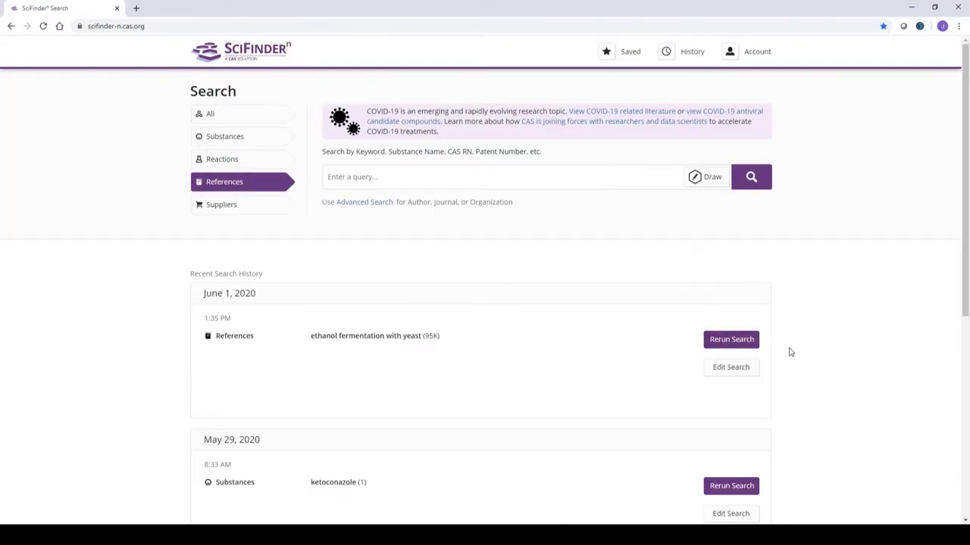
scroll(790, 351, down, 3)
scroll(791, 353, down, 3)
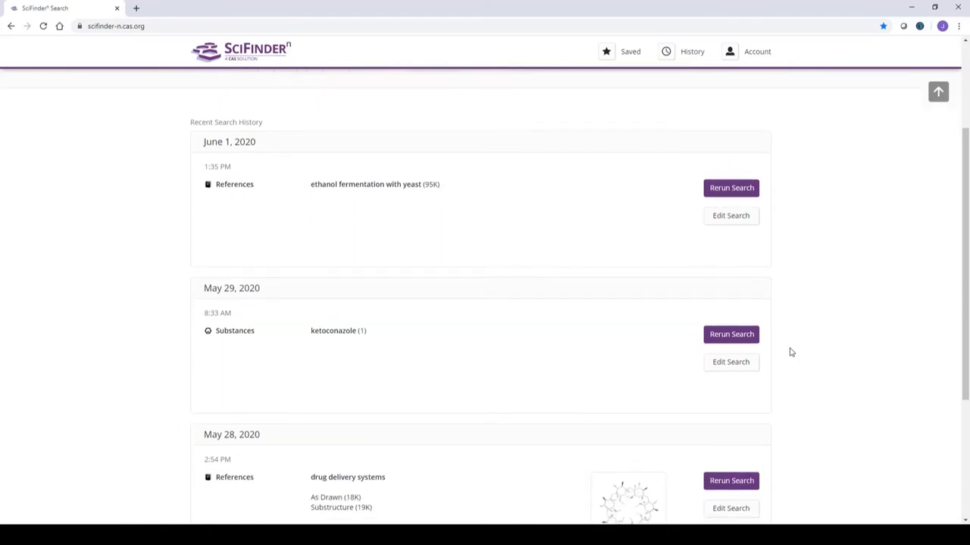
scroll(792, 352, up, 5)
scroll(768, 248, up, 1)
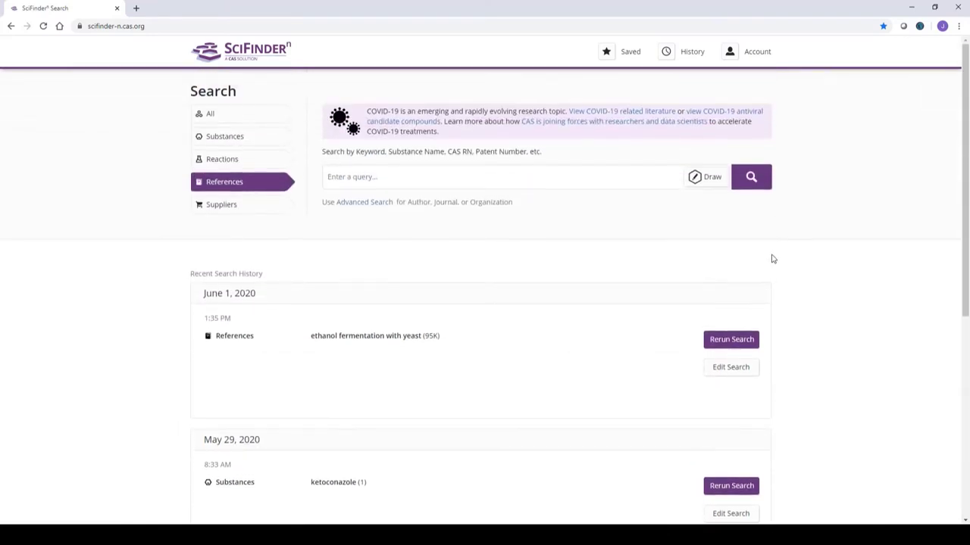
Open the full search history and examine the past searches and filter options.
click(691, 54)
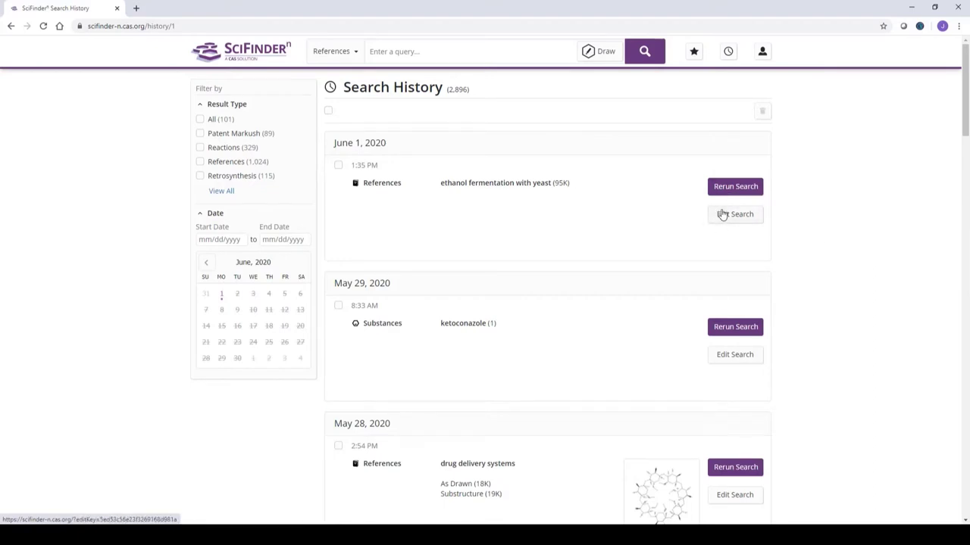
scroll(760, 309, down, 1)
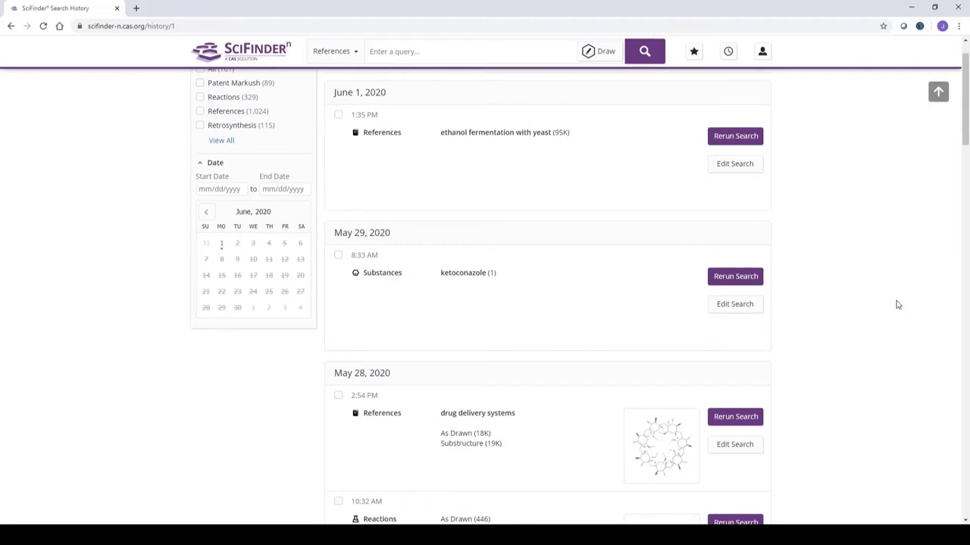
scroll(898, 304, up, 1)
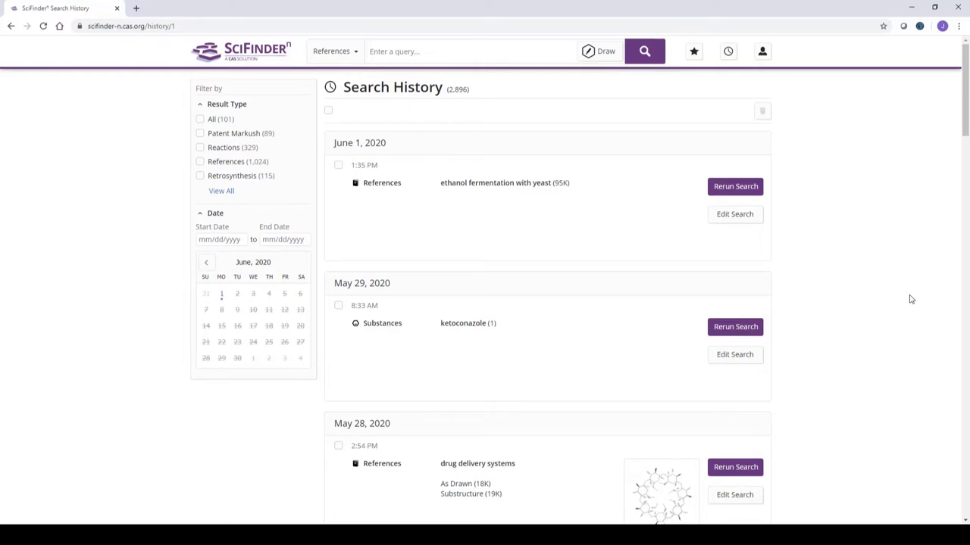
Go back to the start page and reopen the "ethanol fermentation with yeast" search for editing.
click(237, 51)
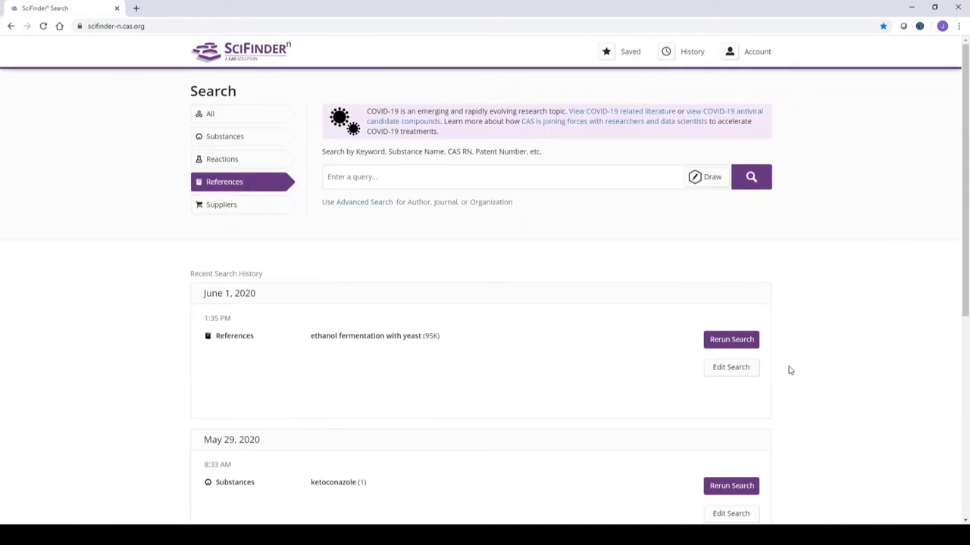
click(732, 374)
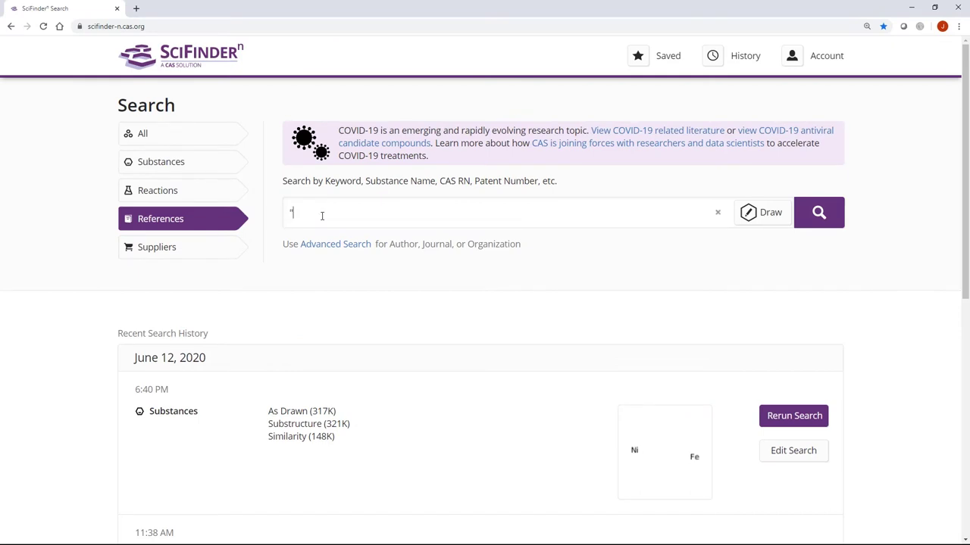
Search the references for "ethanol fermentation" as an exact phrase, combined with "and (yeast or Saccharomyces or Escherichia or Zymomonas)".
text(thanol fermentation")
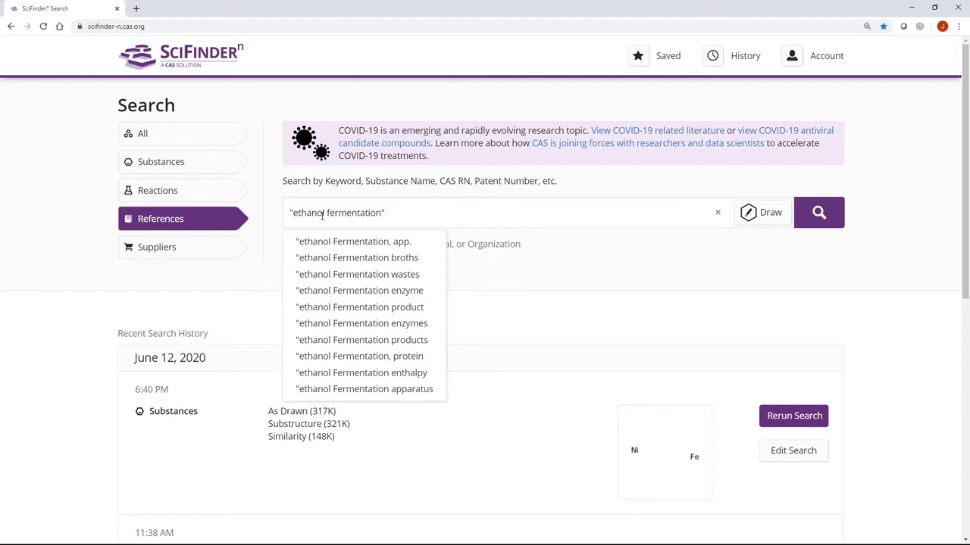
text(and )
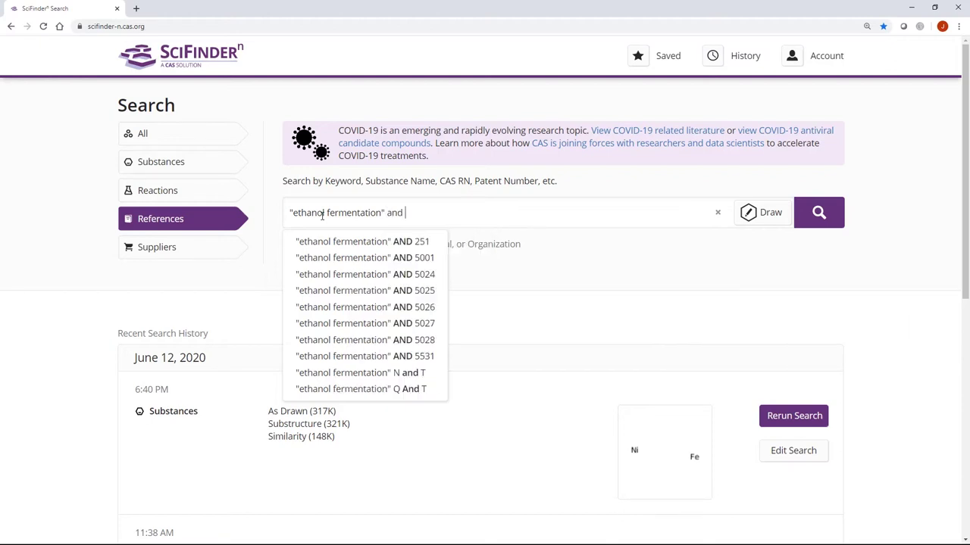
text((yeast or S)
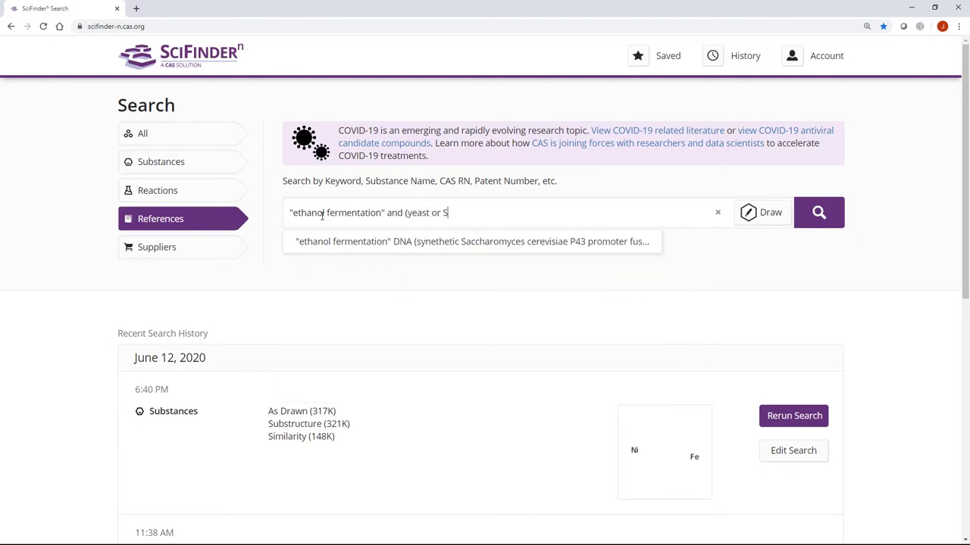
text(accha)
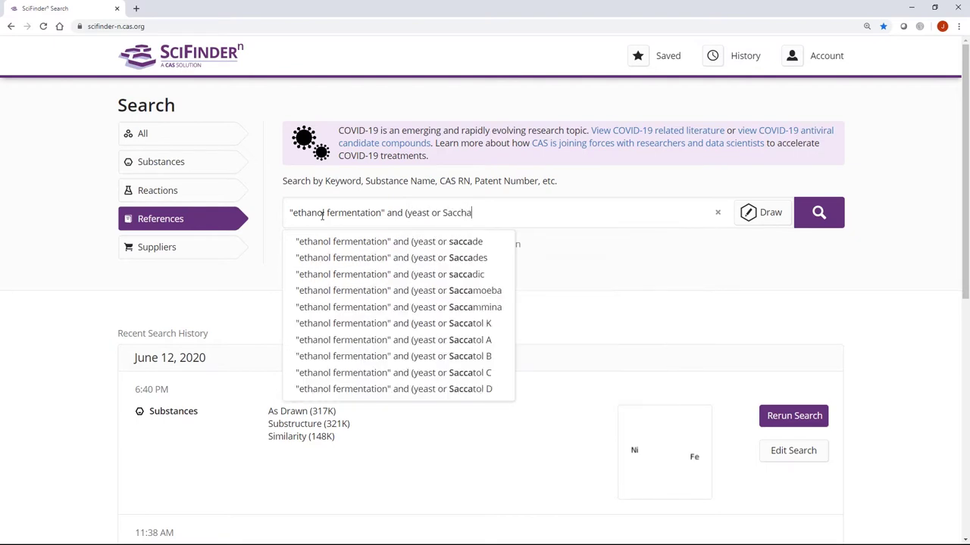
text(romy)
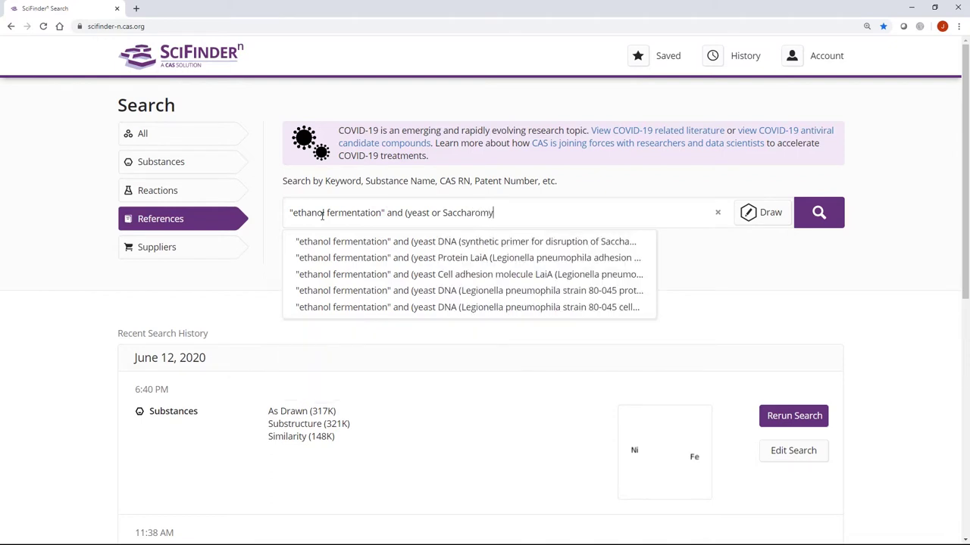
text(ces )
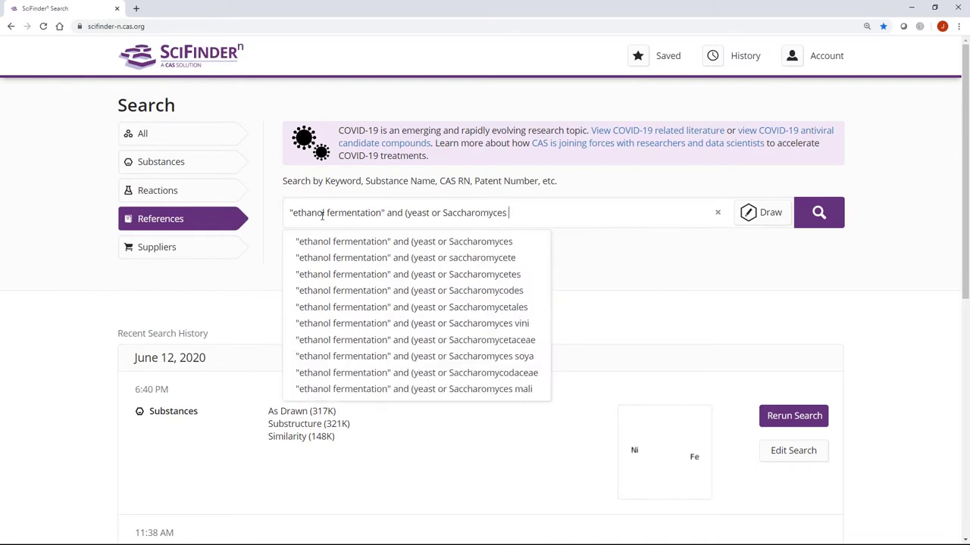
text(or )
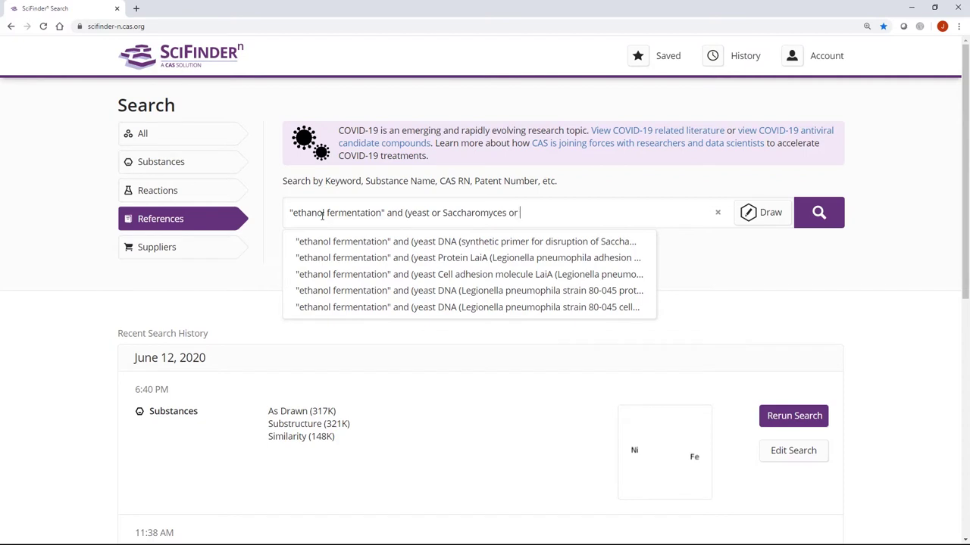
text(Escherichia o)
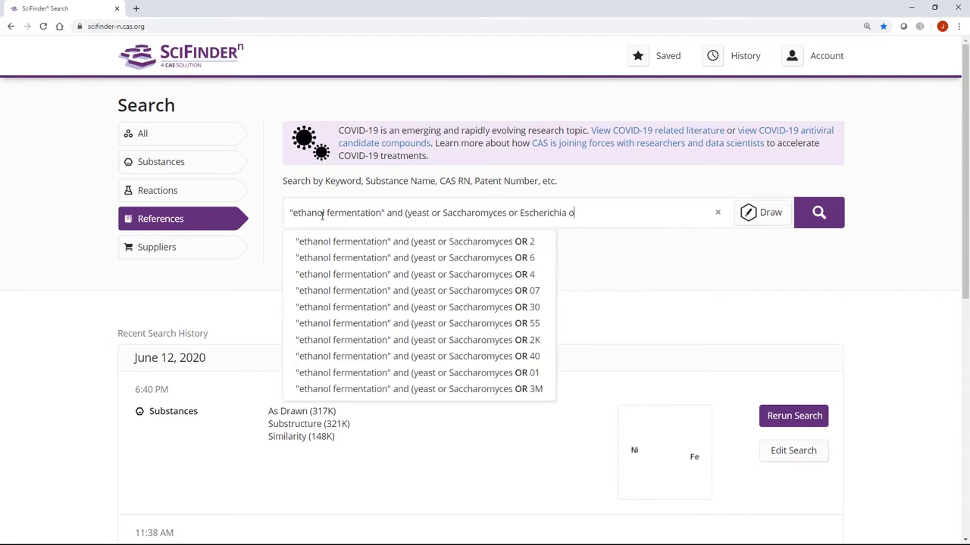
text(r Zym)
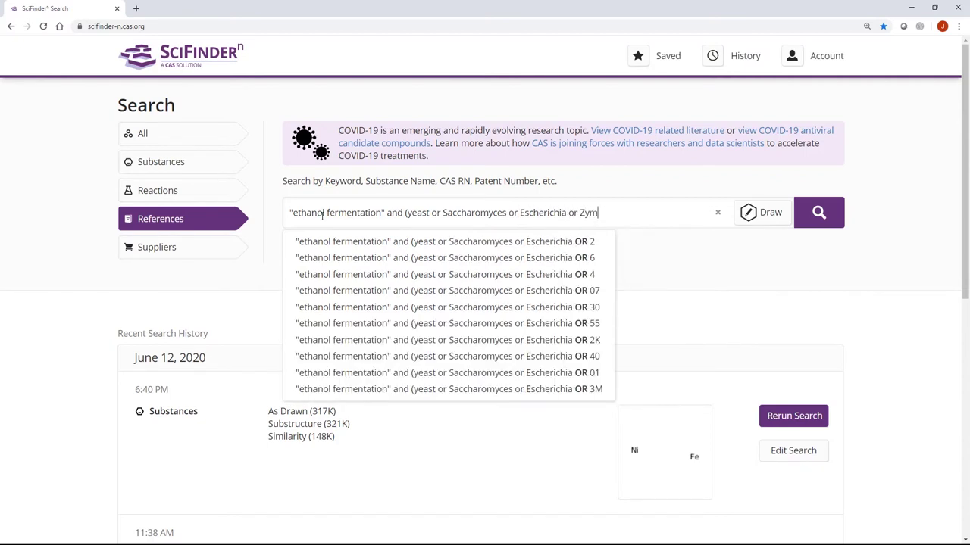
text(omonas))
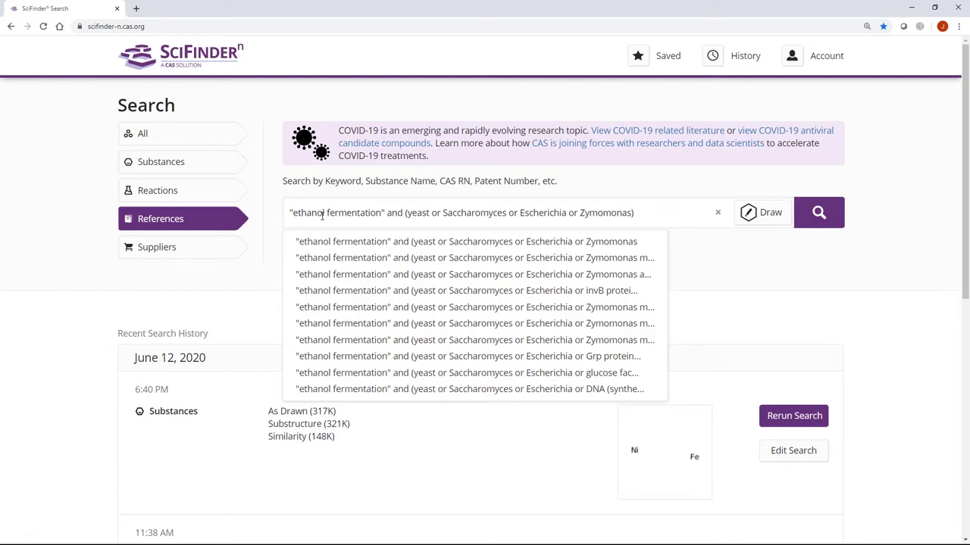
key(Return)
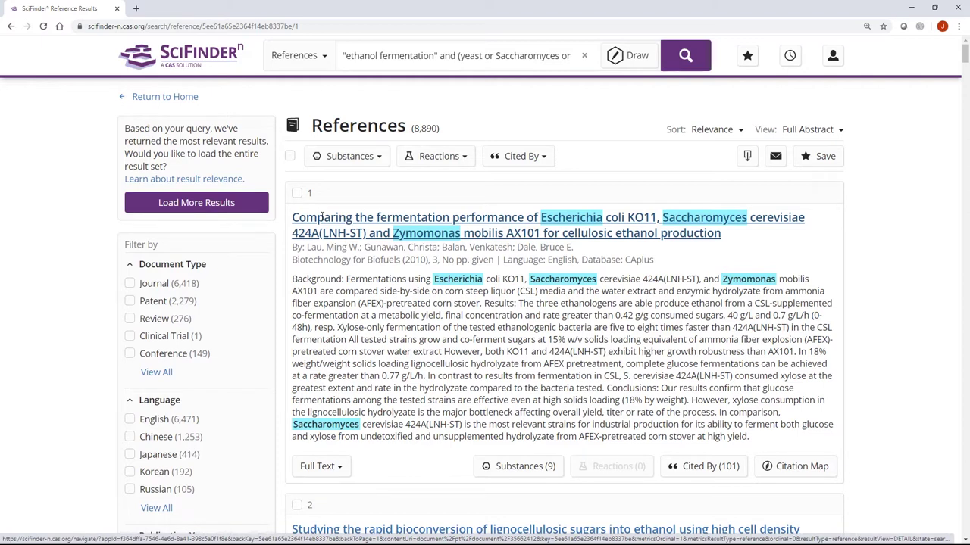
Load the entire result set for the query and open the enlarged Publication Year chart.
click(225, 203)
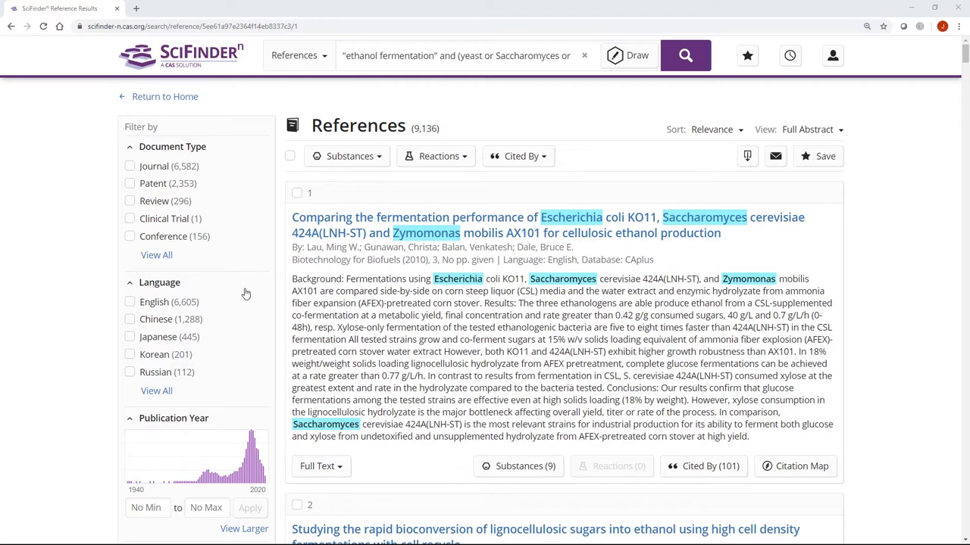
scroll(250, 295, down, 2)
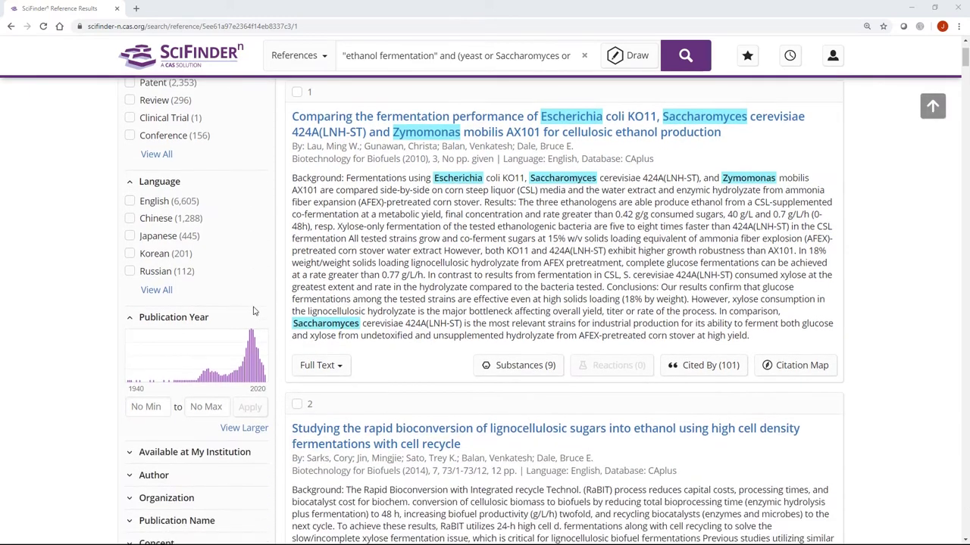
click(243, 429)
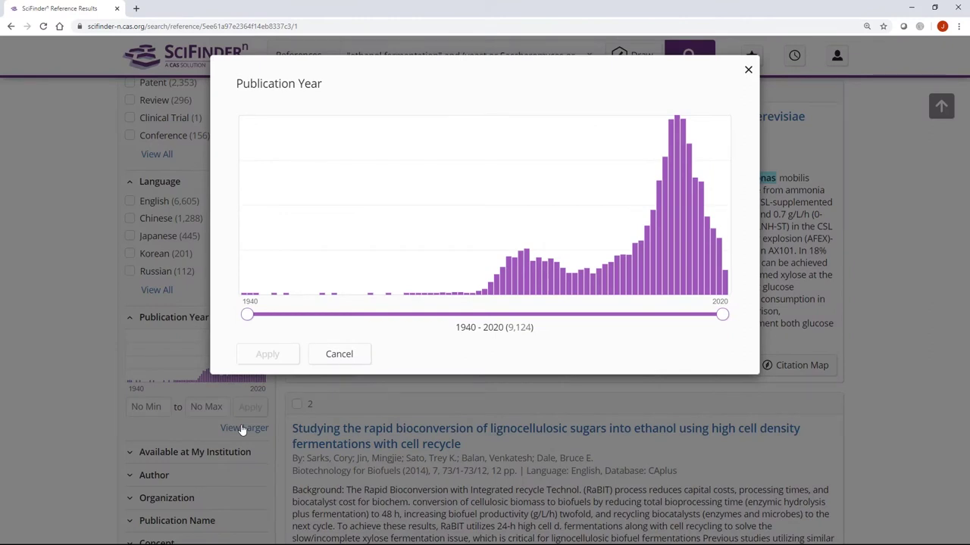
Try a 2008–2020 range in the enlarged Publication Year chart and dismiss it without applying, leaving the year limits empty.
drag(247, 315, 651, 308)
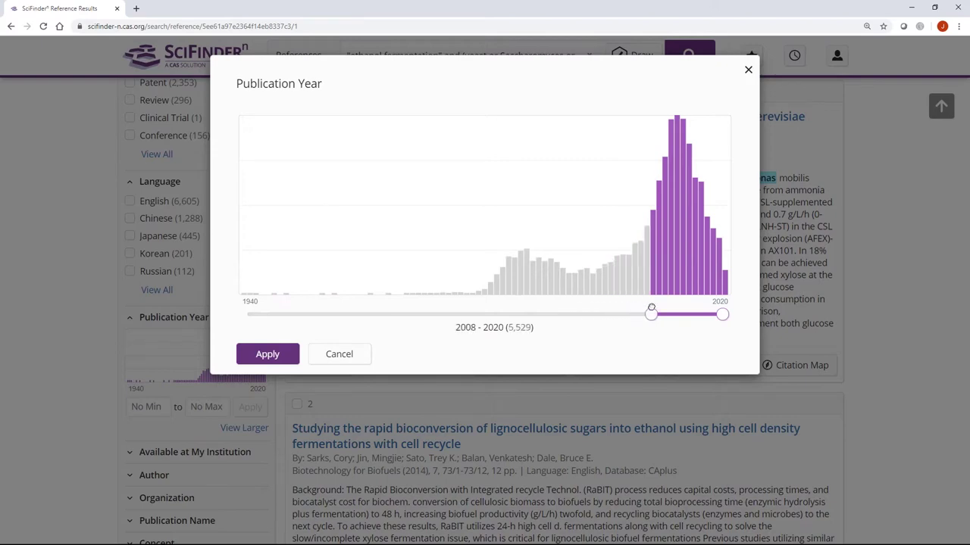
click(343, 361)
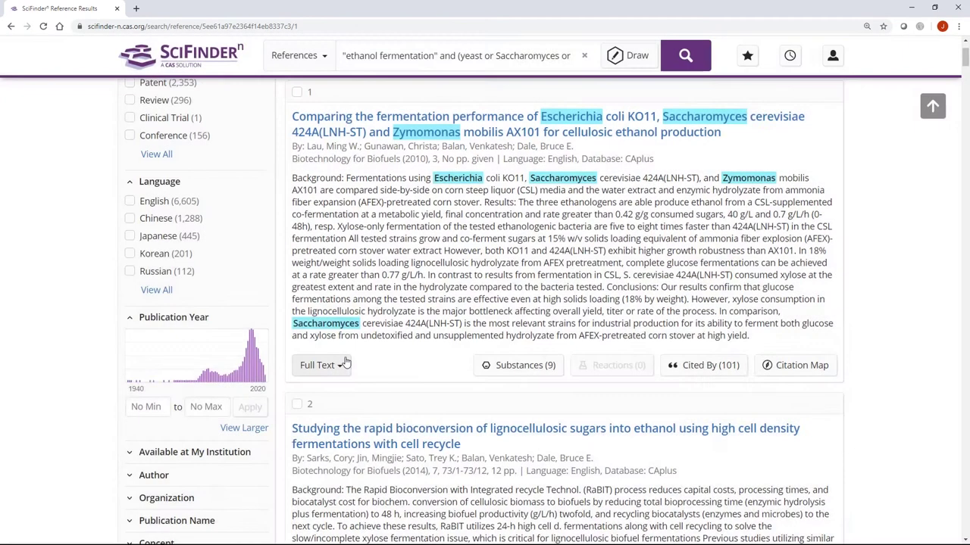
click(144, 407)
click(207, 406)
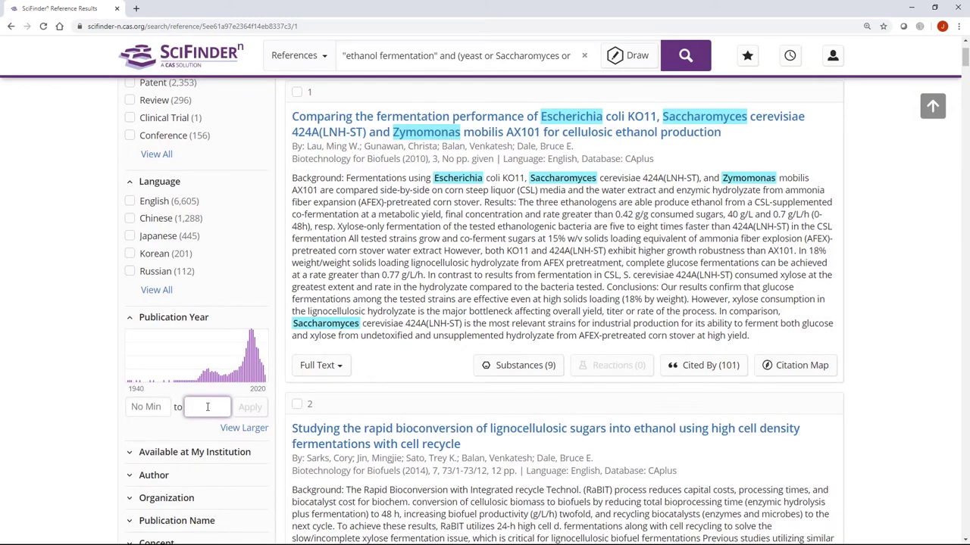
Limit the references to those digitally available at the institution, and remove that filter again.
scroll(207, 406, down, 1)
scroll(207, 406, down, 1)
click(134, 253)
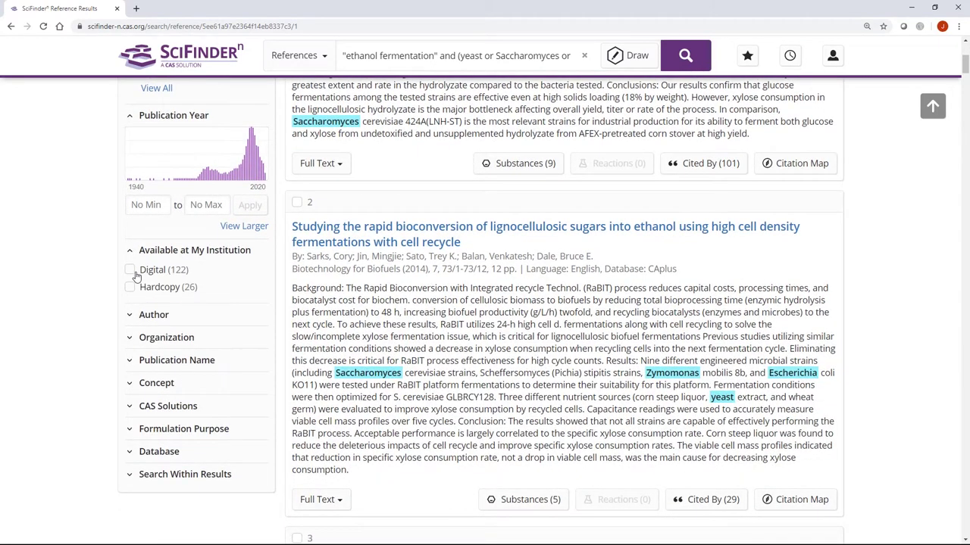
click(134, 274)
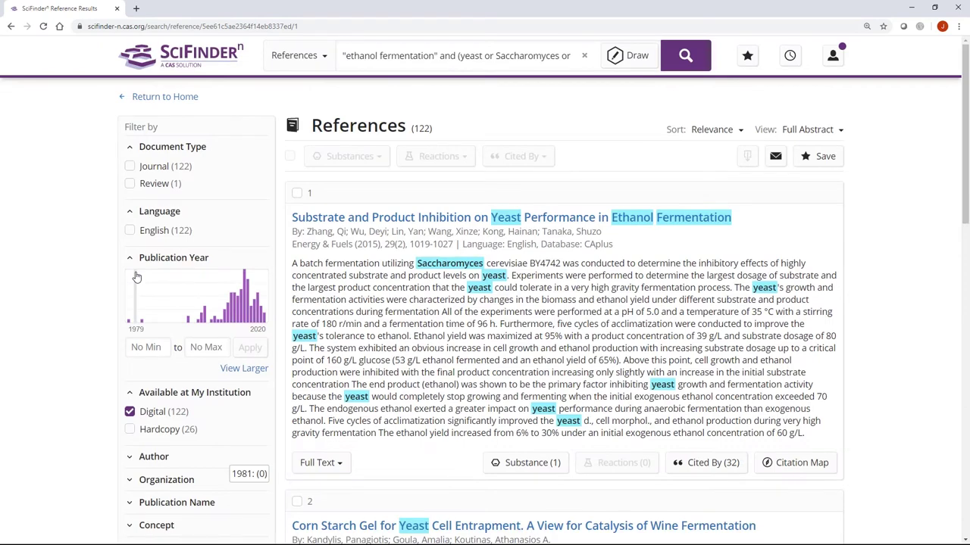
scroll(178, 288, down, 2)
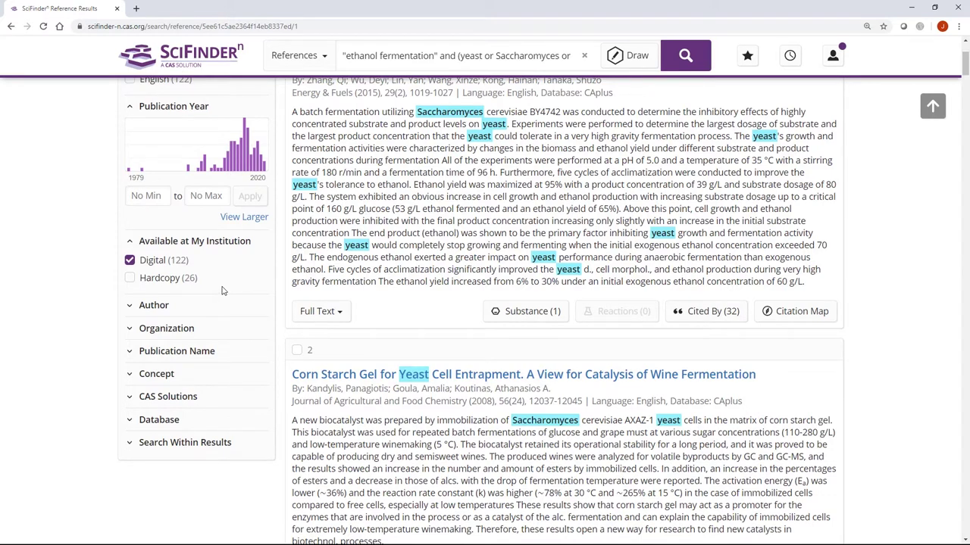
click(130, 260)
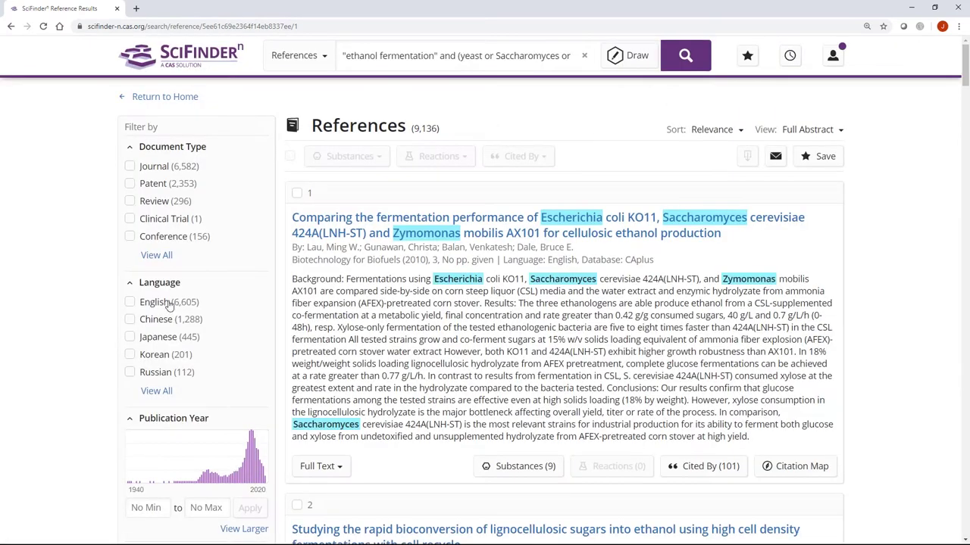
Expand the Author, Organization, Publication Name and Formulation Purpose filters and examine their options.
scroll(170, 303, down, 4)
click(174, 318)
click(189, 450)
scroll(227, 409, down, 2)
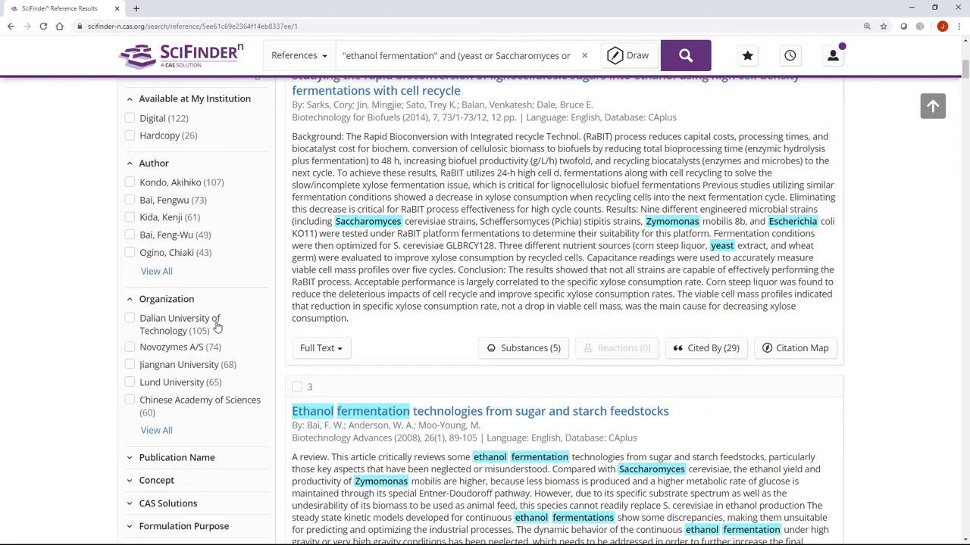
scroll(217, 326, down, 2)
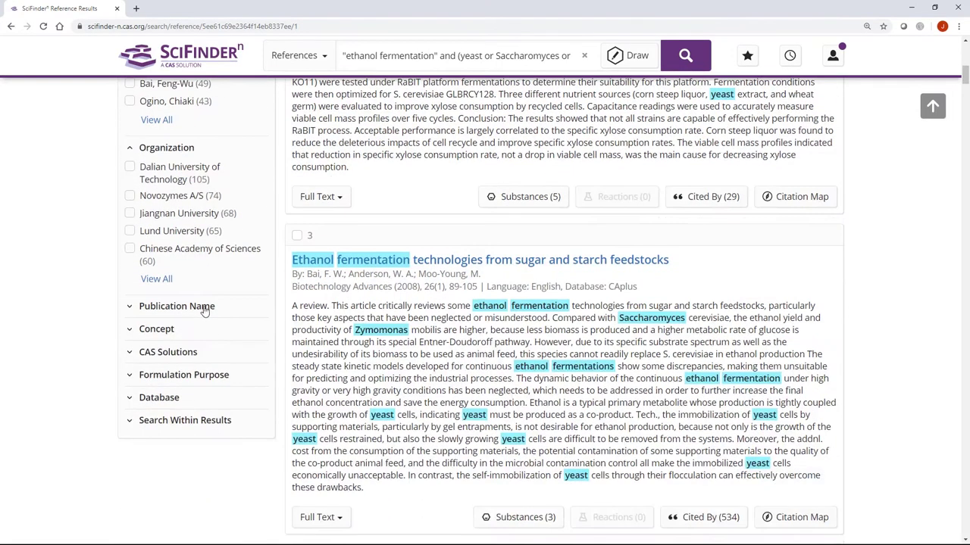
click(206, 307)
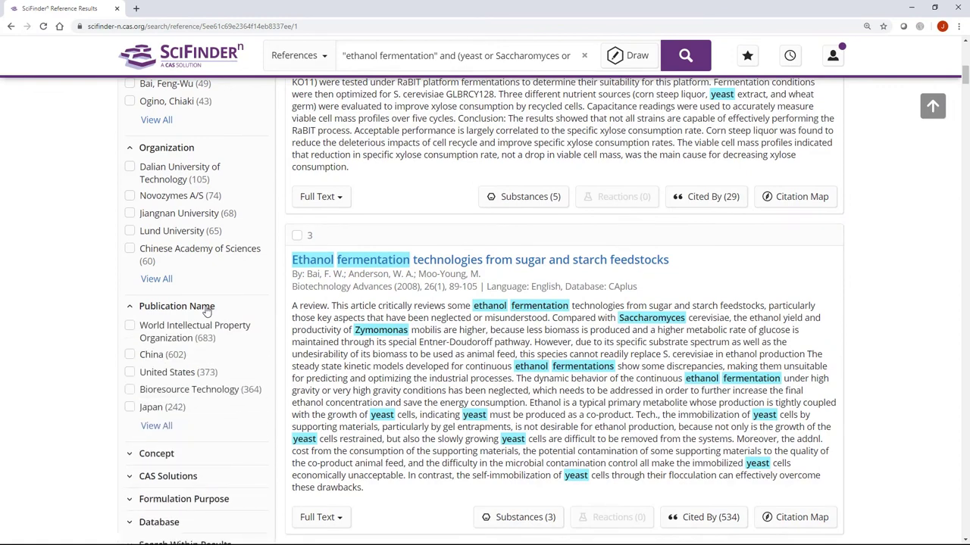
scroll(206, 310, down, 2)
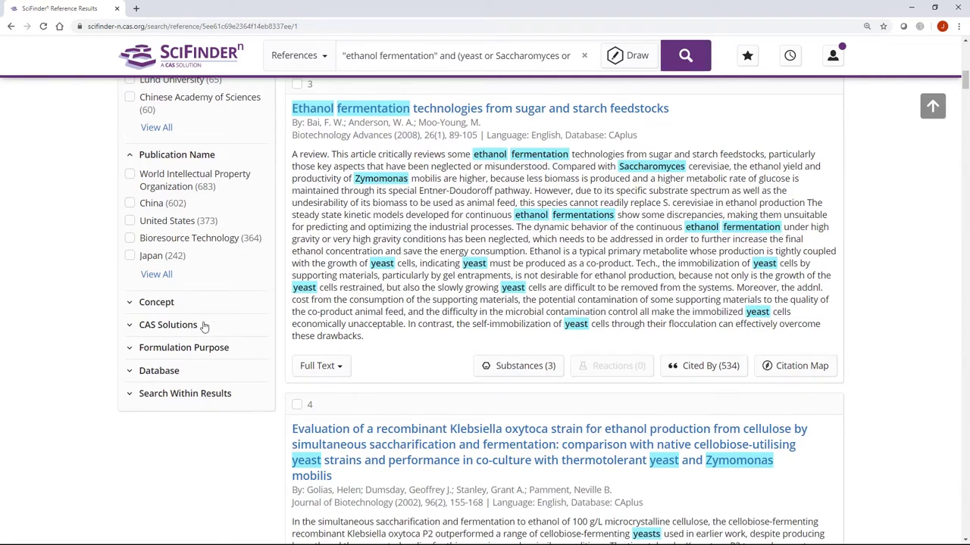
click(204, 349)
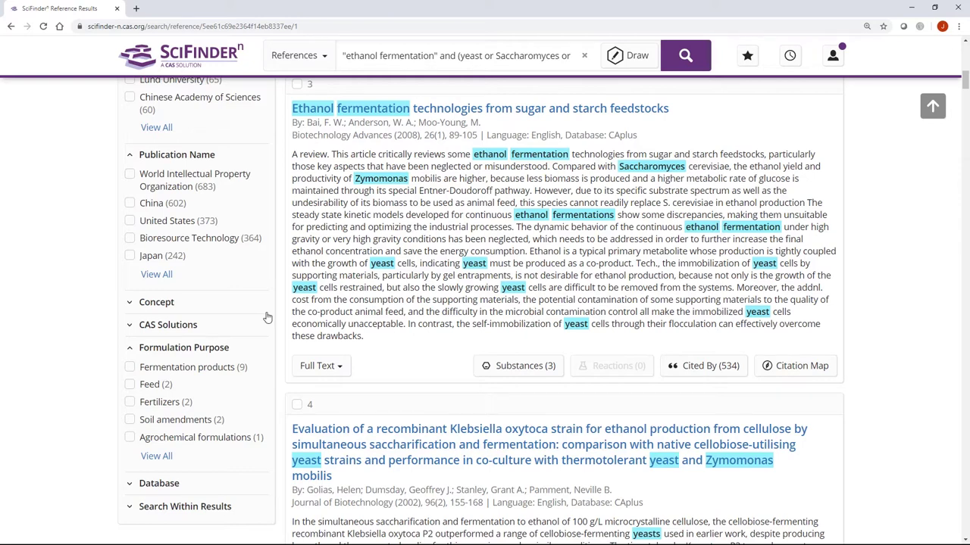
Open the complete list of Concept filters and search the concept names for "pentoses".
click(146, 304)
click(157, 423)
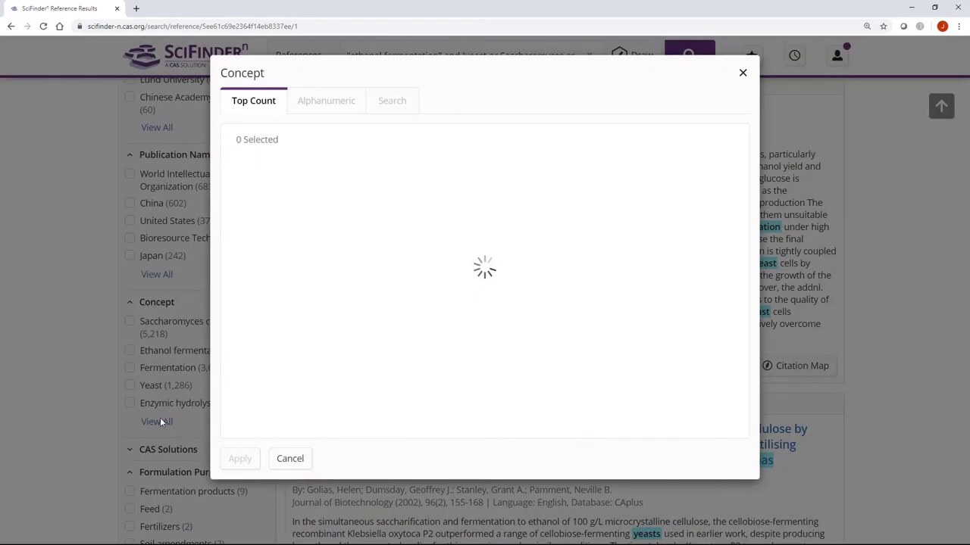
click(392, 102)
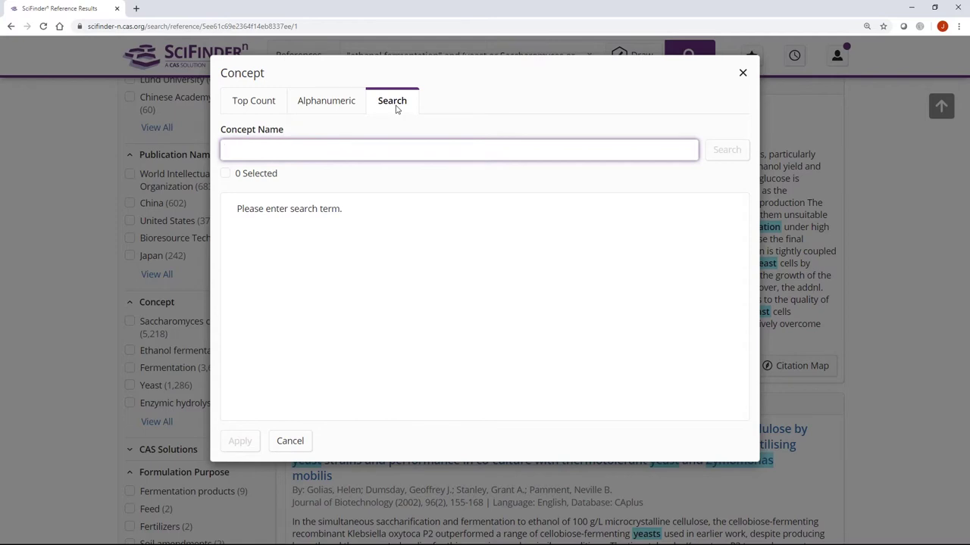
text(pen)
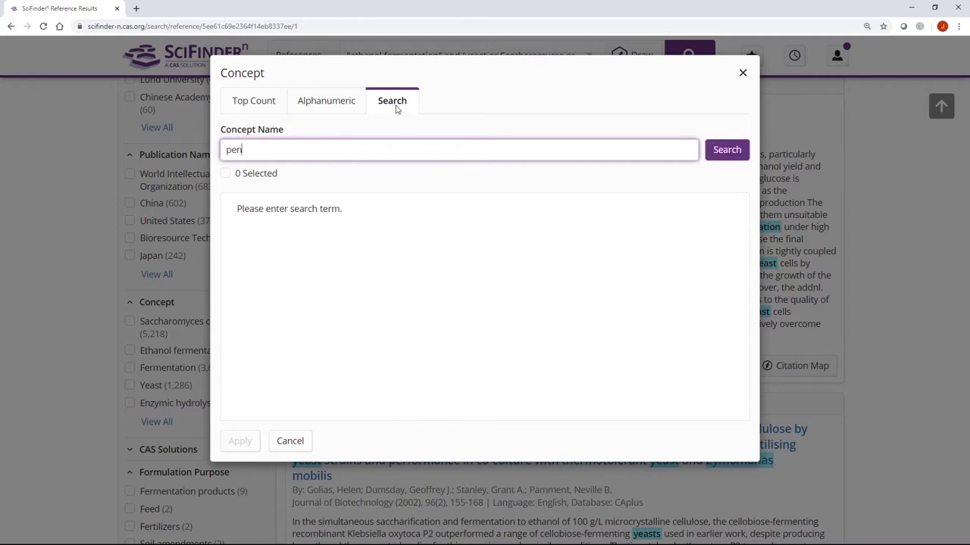
text(toses)
key(Return)
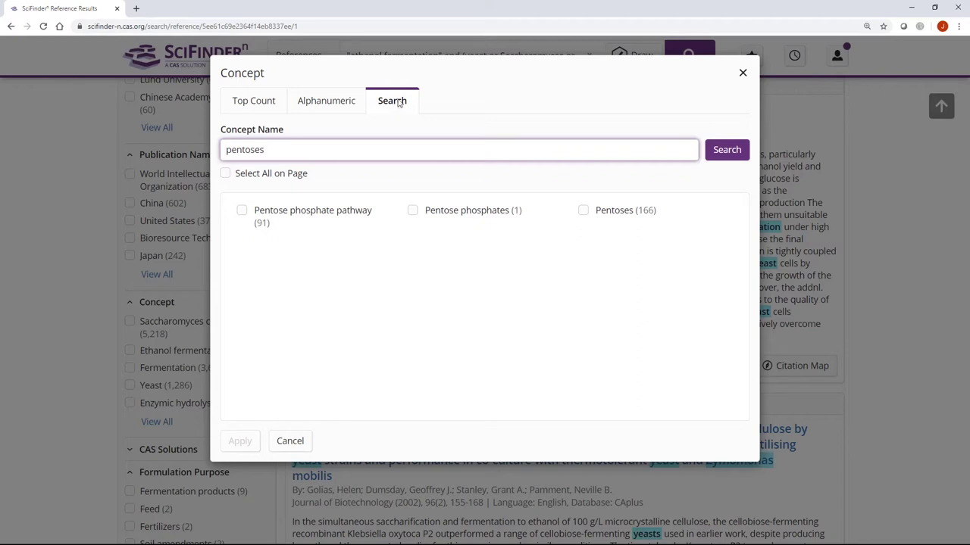
Search the concept names for "straw" instead and select all the matching concepts.
drag(281, 148, 182, 146)
text(straw)
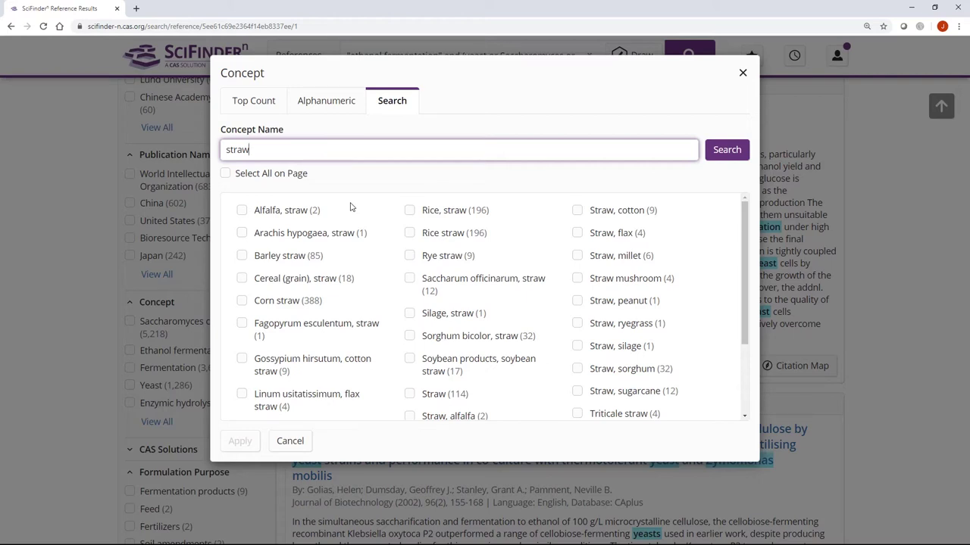
click(225, 174)
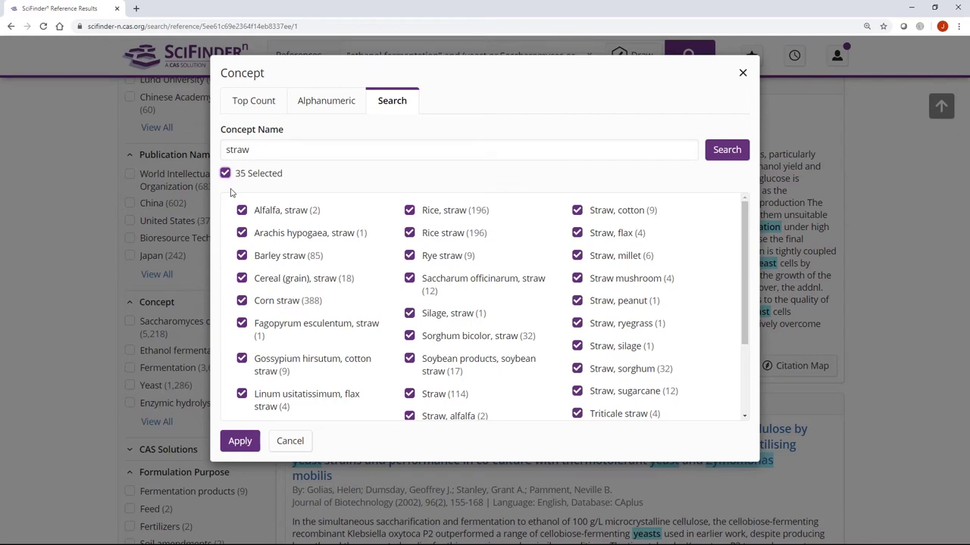
Look up "hemicellul*" among the concept names, clear the term, and apply the selected straw concepts as a filter.
double_click(222, 148)
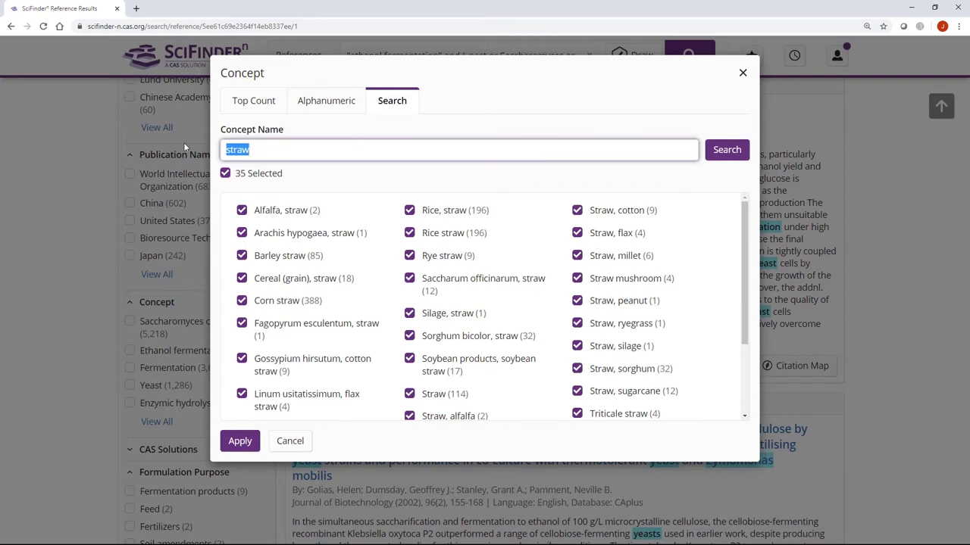
text(hemicellul*)
key(Return)
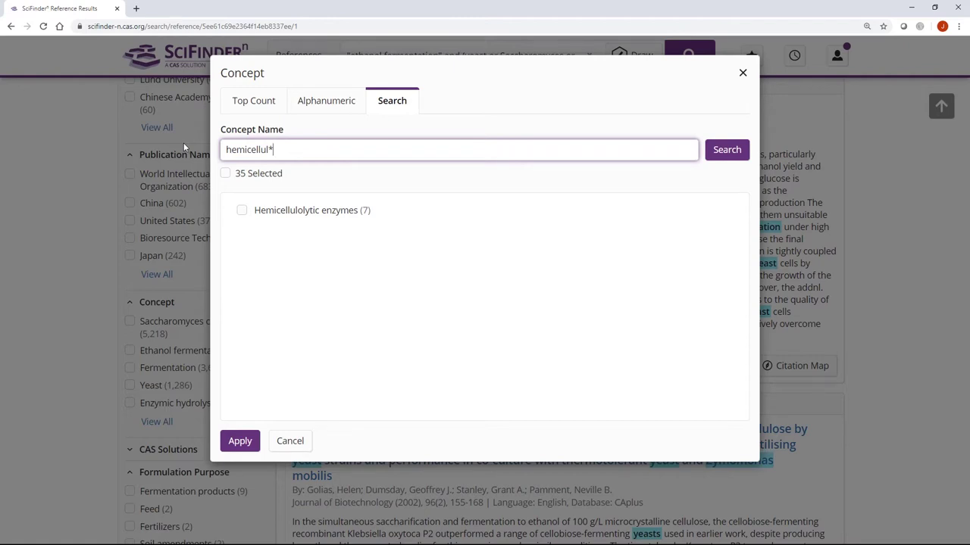
drag(300, 150, 170, 155)
key(BackSpace)
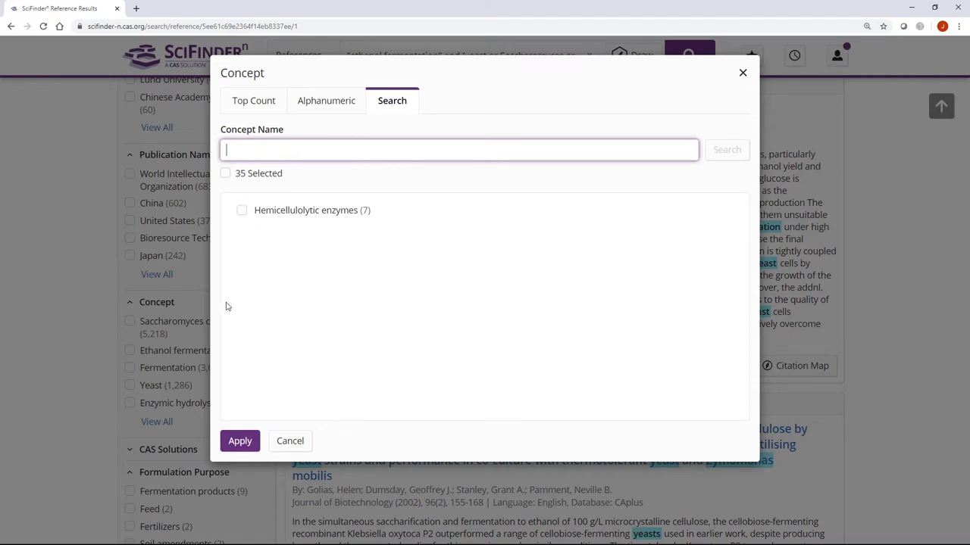
click(240, 441)
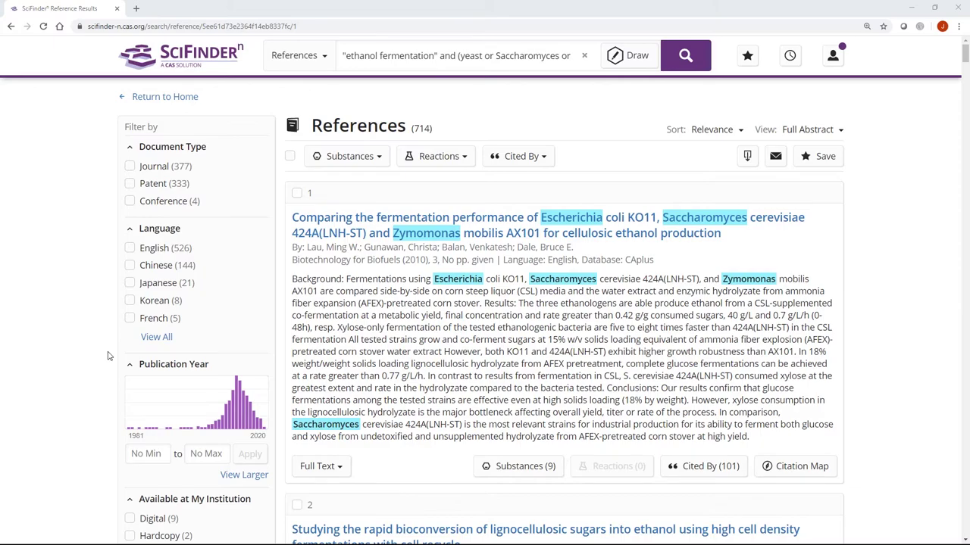
Search within the filtered results for "hemicellul*".
scroll(109, 355, down, 12)
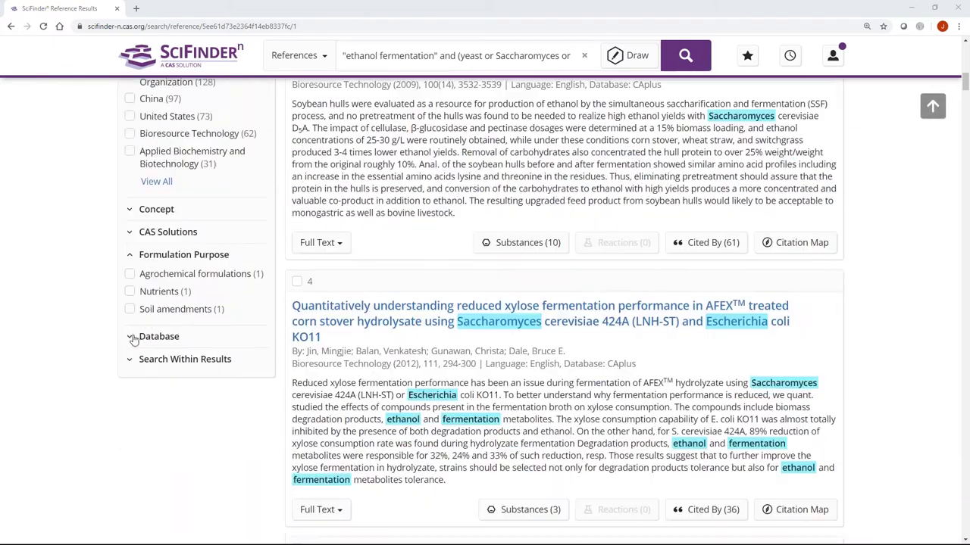
click(164, 368)
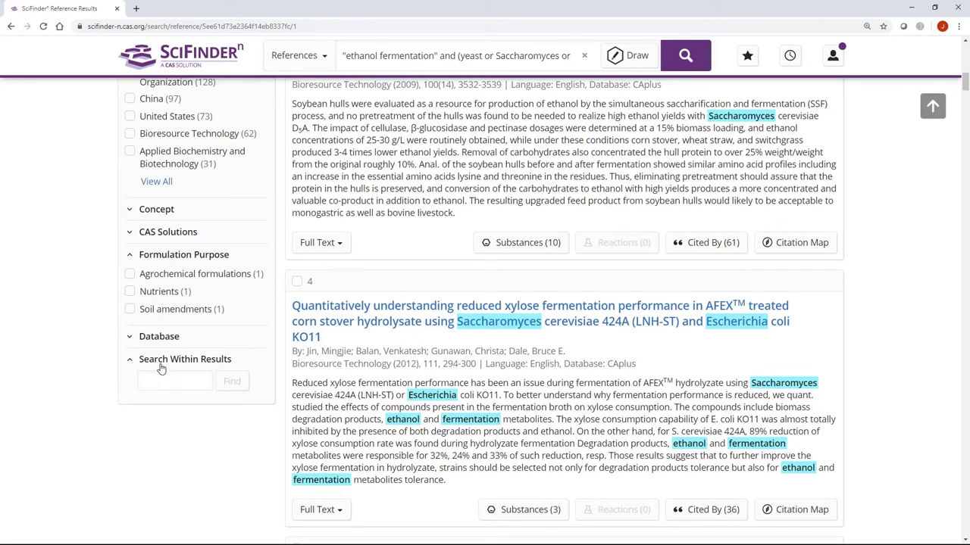
click(158, 379)
text(he)
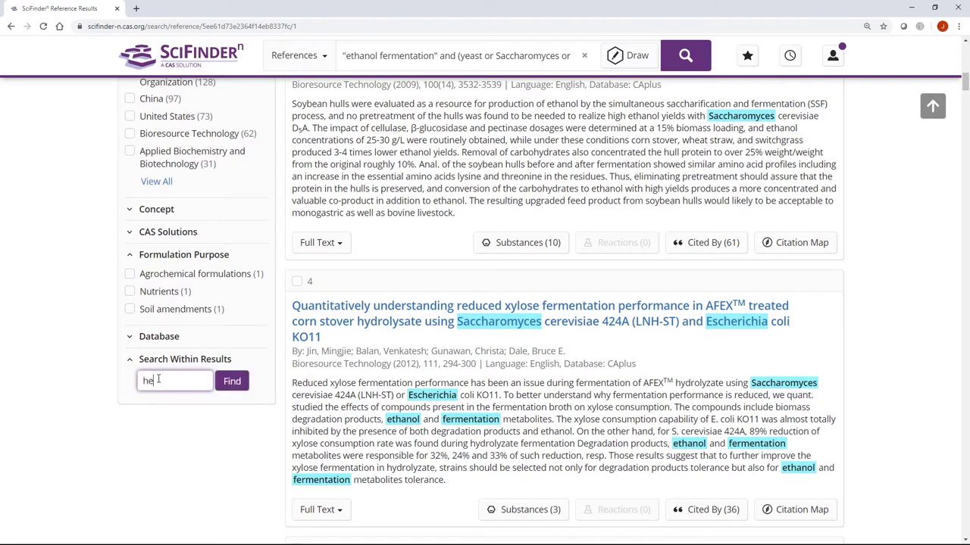
text(micellul*)
key(Return)
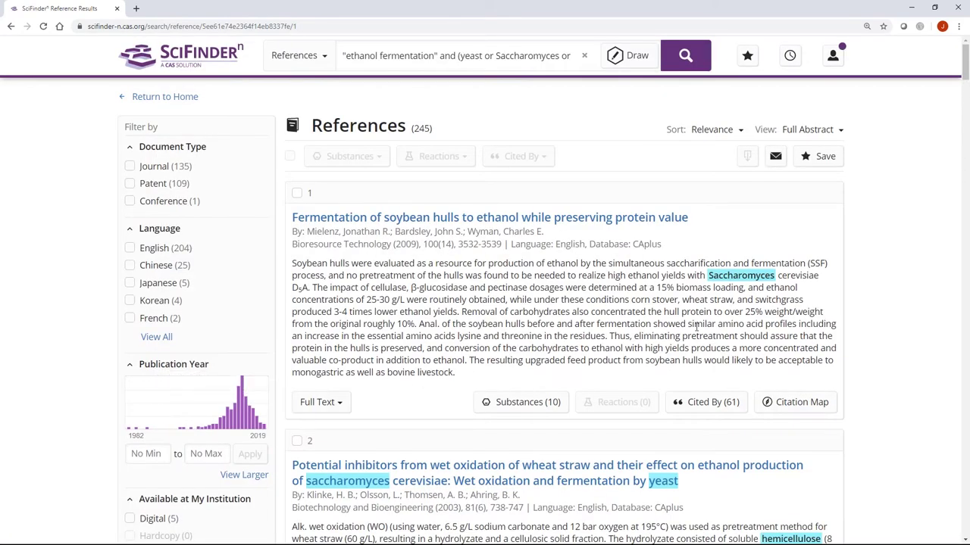
Limit the hemicellulose references to patents and sort them by publication year, newest first.
scroll(600, 316, down, 2)
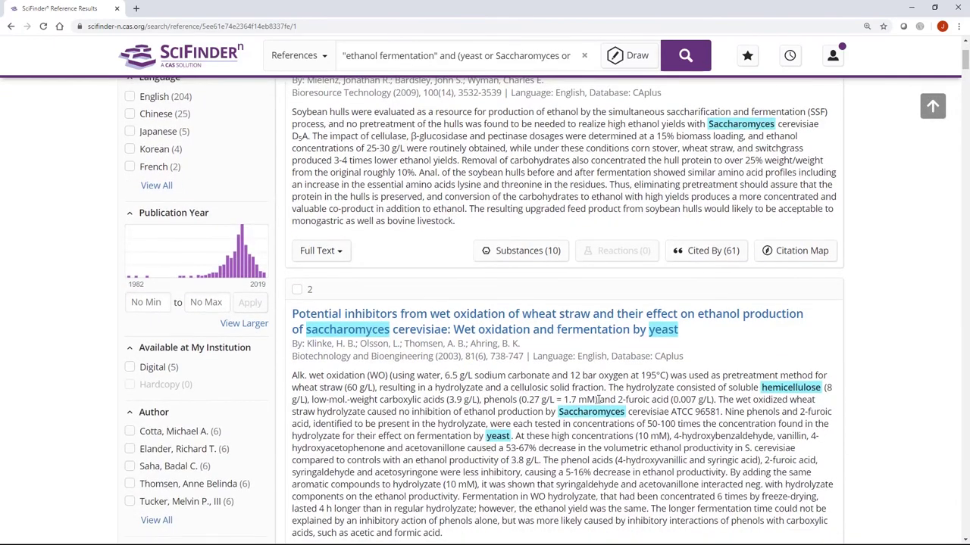
scroll(598, 399, down, 5)
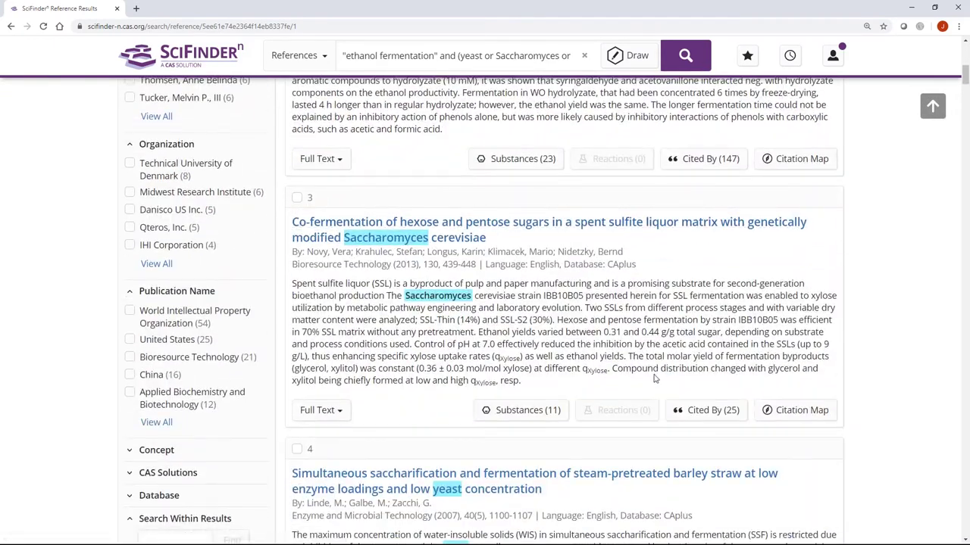
scroll(655, 379, down, 6)
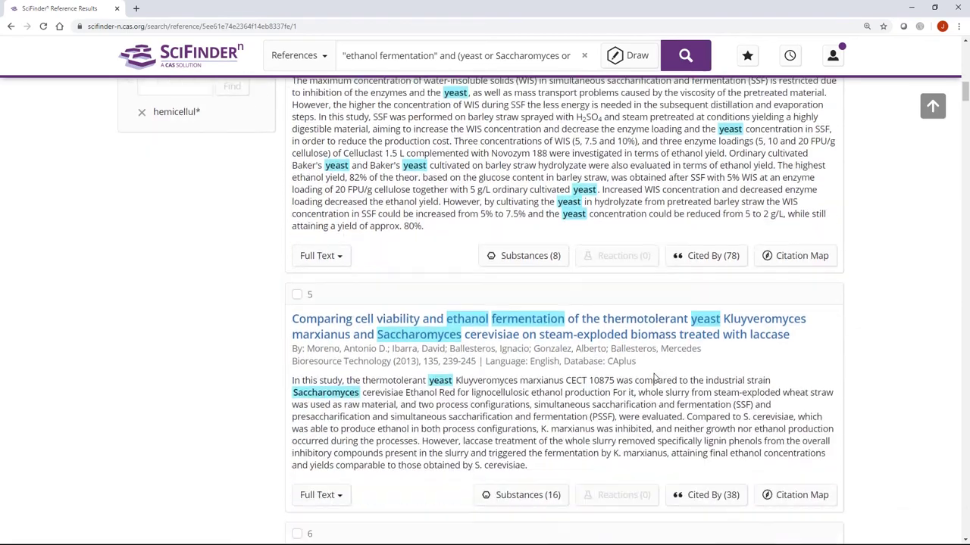
scroll(656, 379, down, 5)
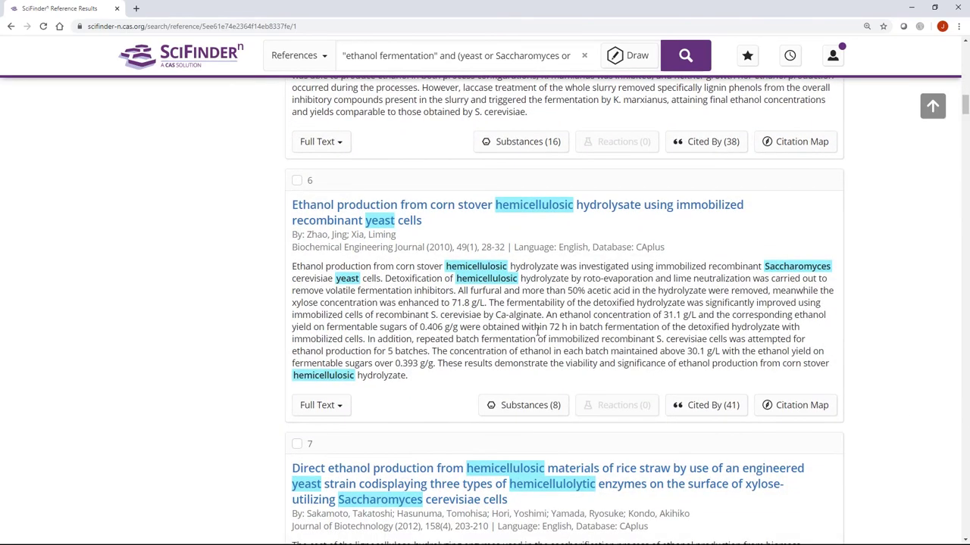
scroll(719, 311, up, 5)
scroll(720, 311, up, 11)
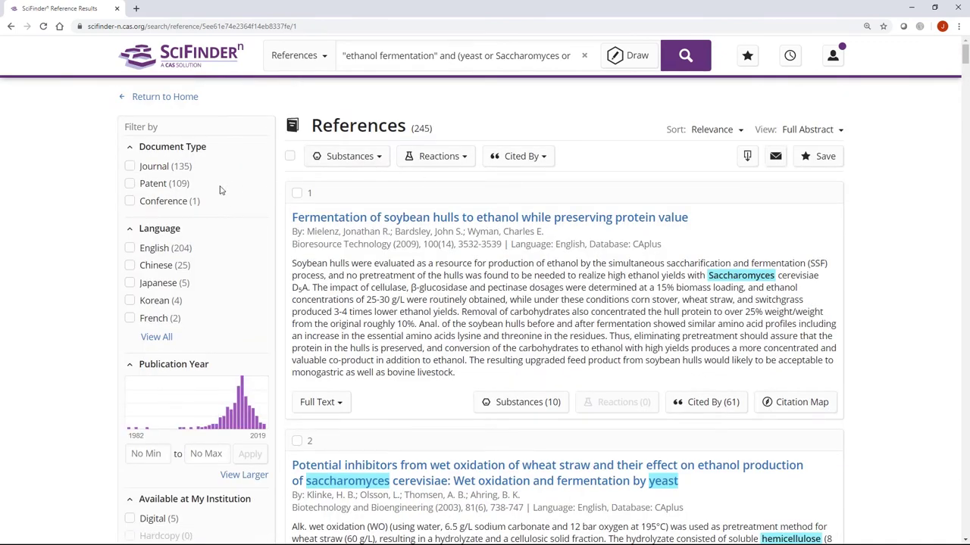
click(131, 186)
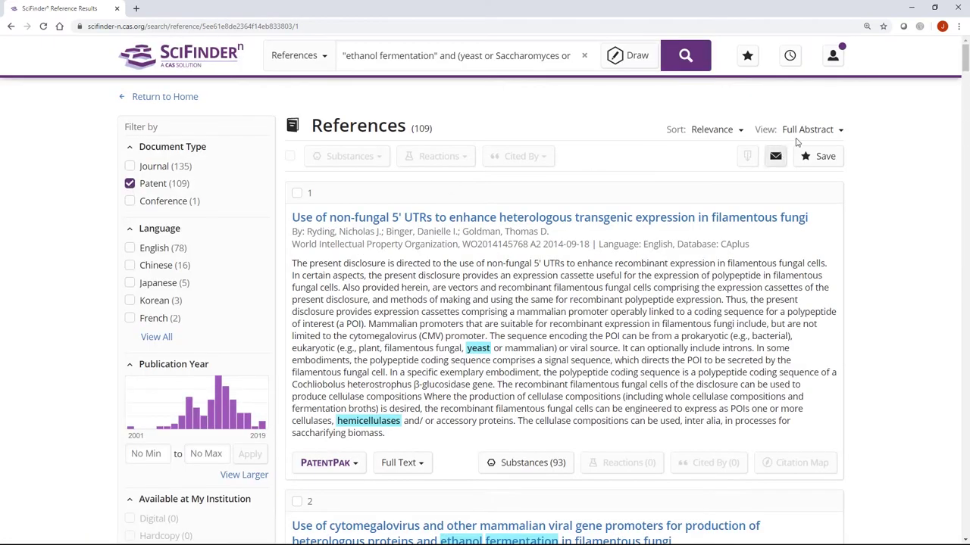
click(740, 133)
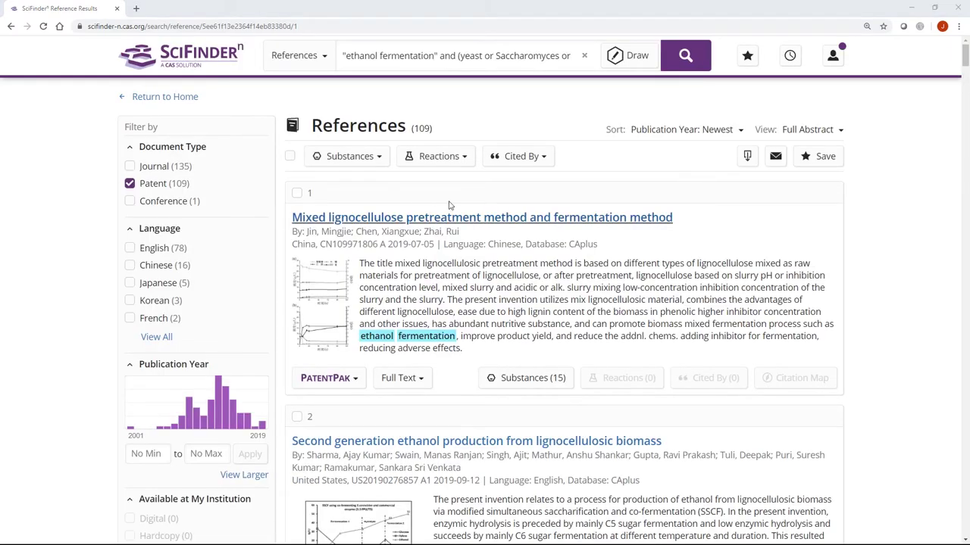
Examine the newest patent references and their abstracts.
scroll(466, 243, down, 2)
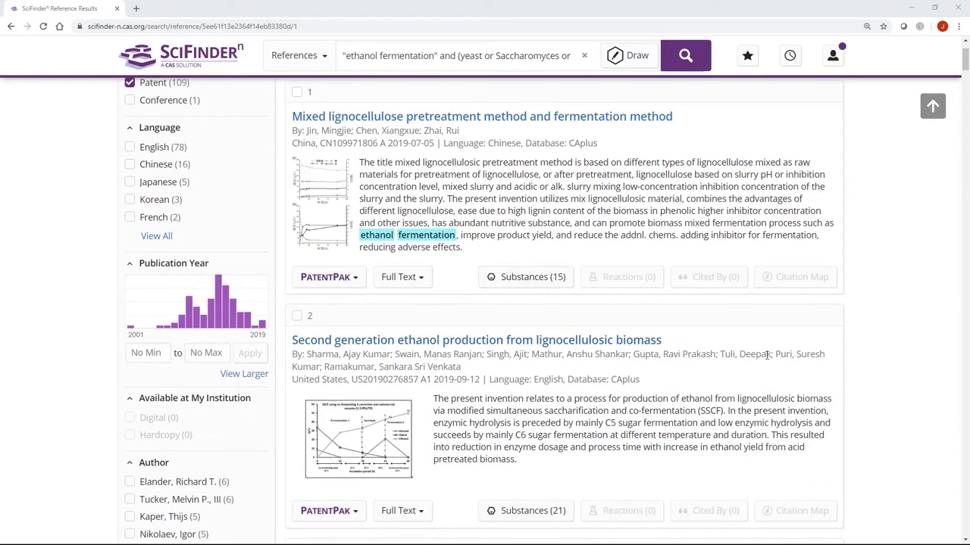
scroll(766, 355, down, 4)
scroll(767, 355, down, 4)
scroll(765, 369, down, 1)
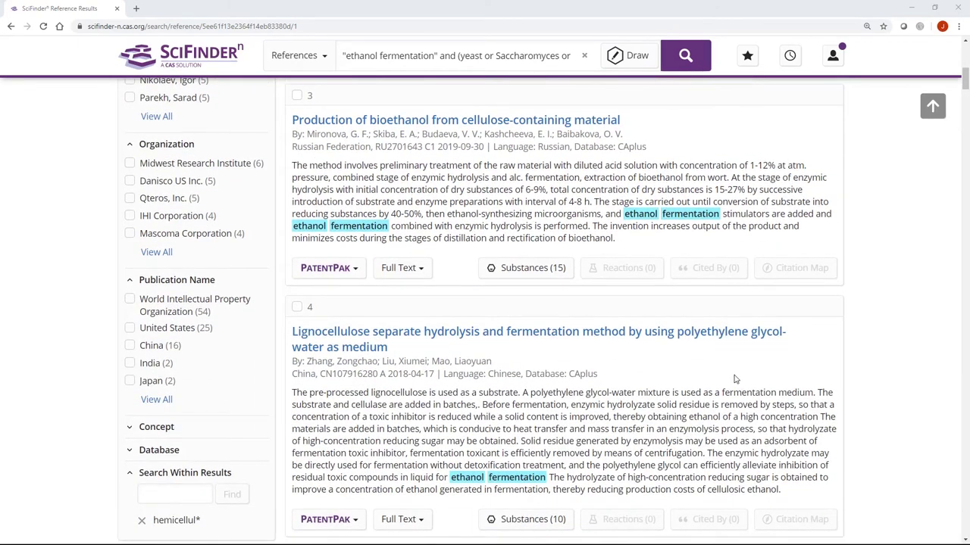
Open the details of reference 8, "Preparation of ethanol from biomass and sugarcane based feed stocks", in a separate browser tab.
scroll(734, 379, down, 1)
scroll(734, 379, up, 1)
scroll(734, 378, down, 13)
scroll(734, 378, down, 7)
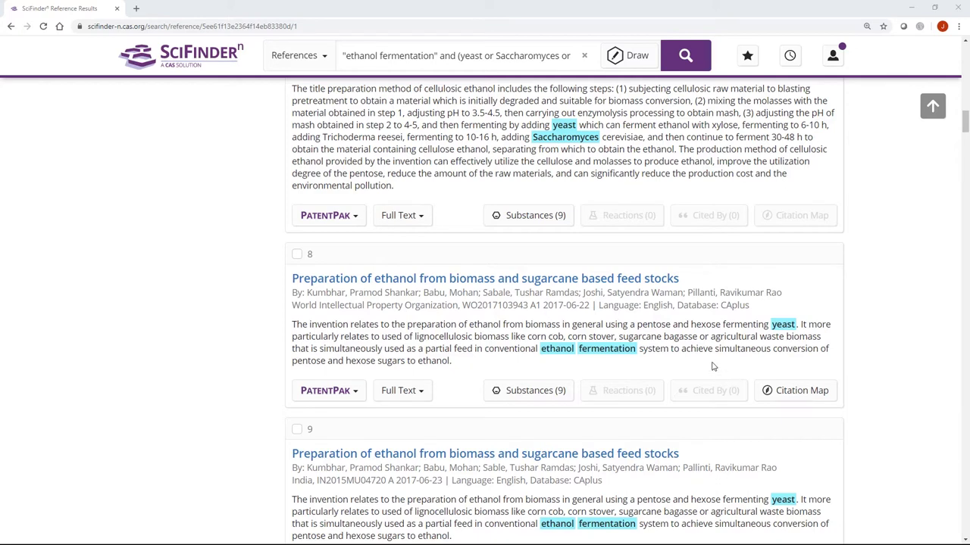
middle_click(606, 279)
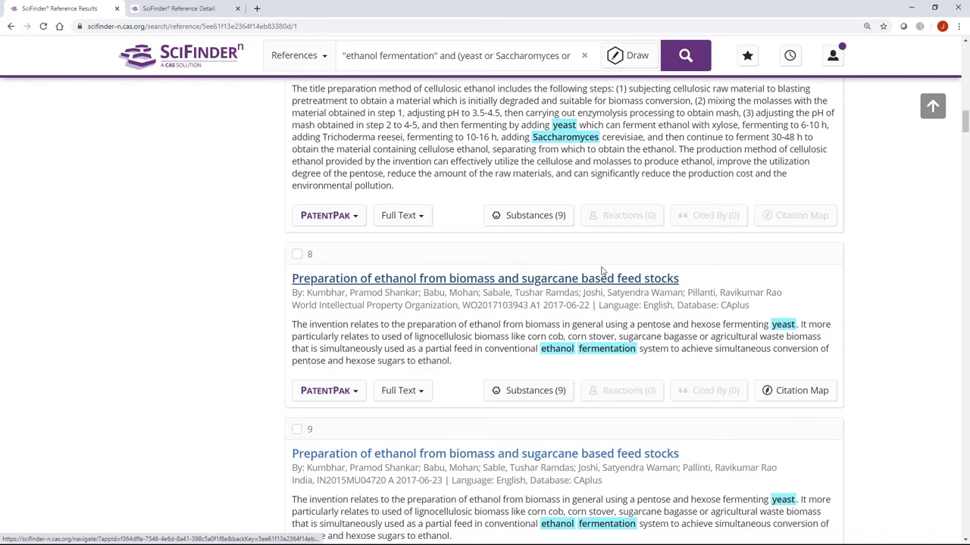
click(195, 8)
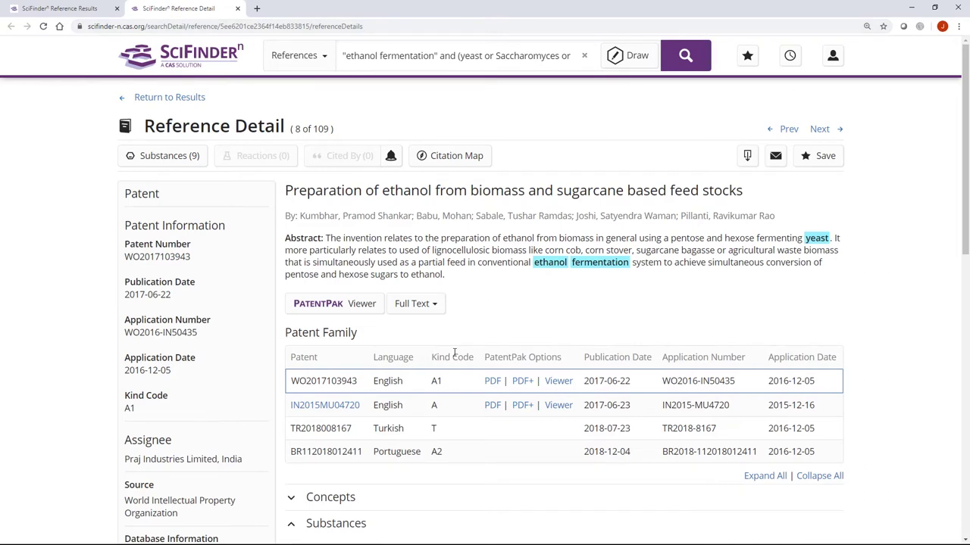
Expand the reference's concepts and examine its indexed concepts and substances.
scroll(551, 369, down, 2)
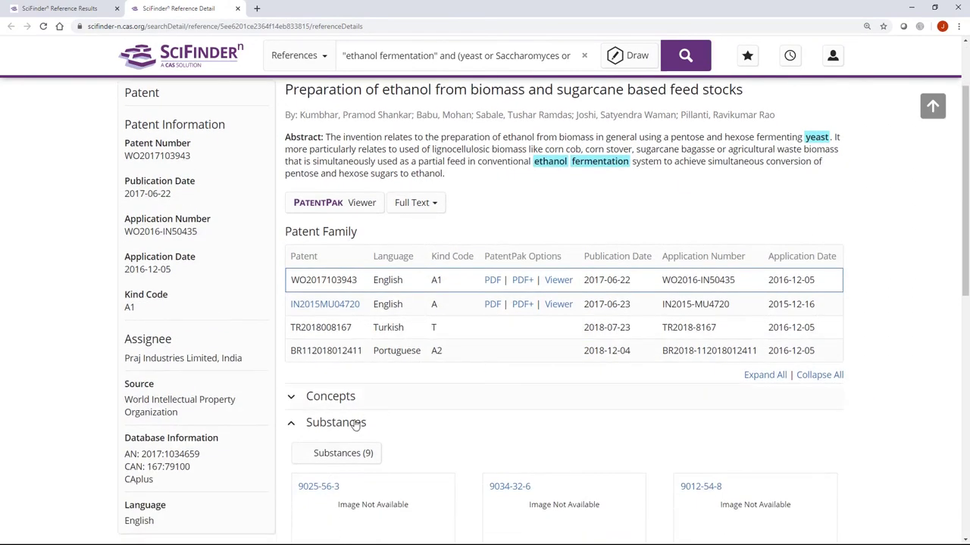
click(331, 399)
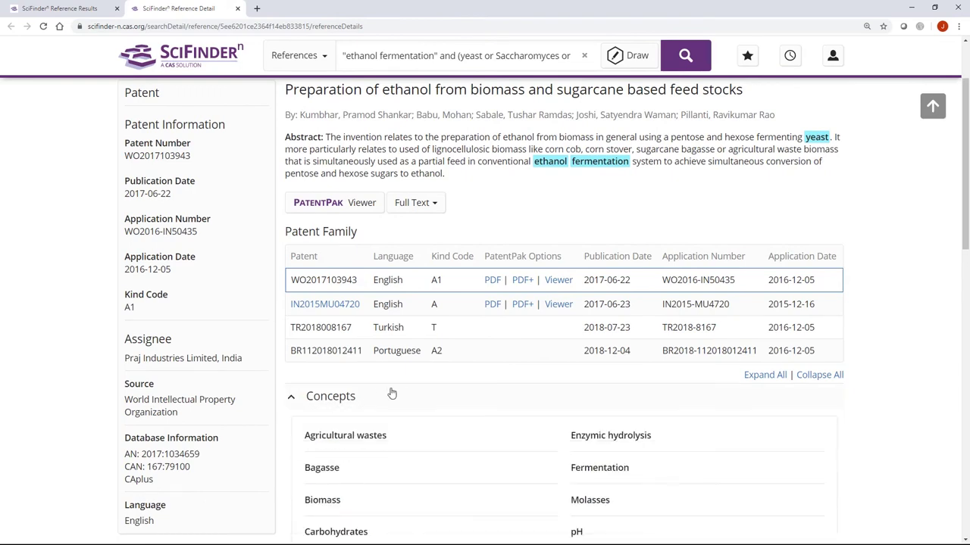
scroll(403, 384, down, 2)
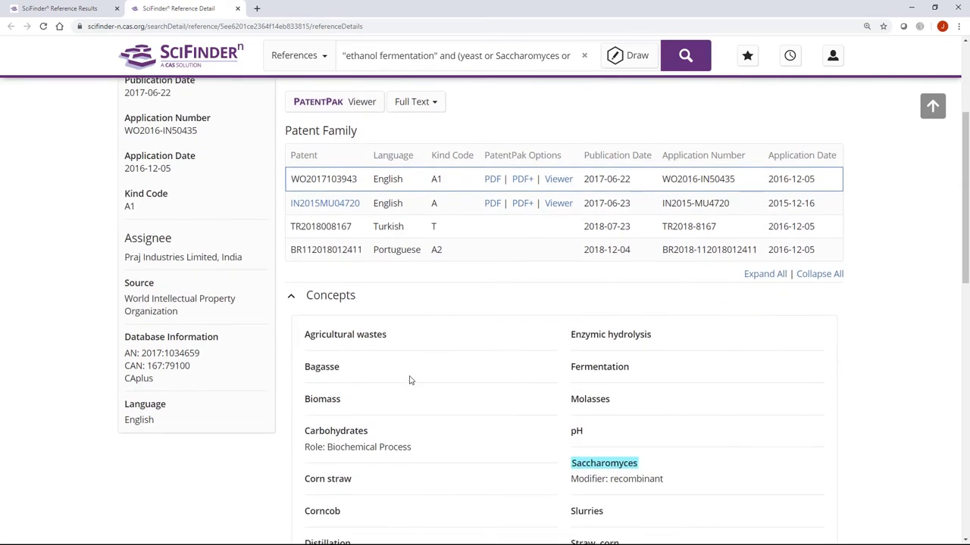
scroll(418, 368, down, 1)
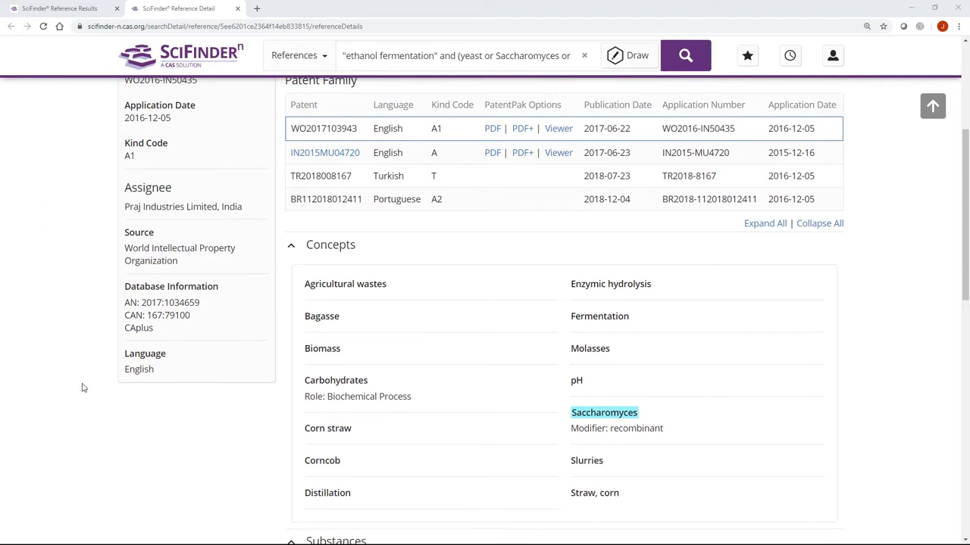
scroll(259, 407, down, 1)
scroll(268, 400, down, 2)
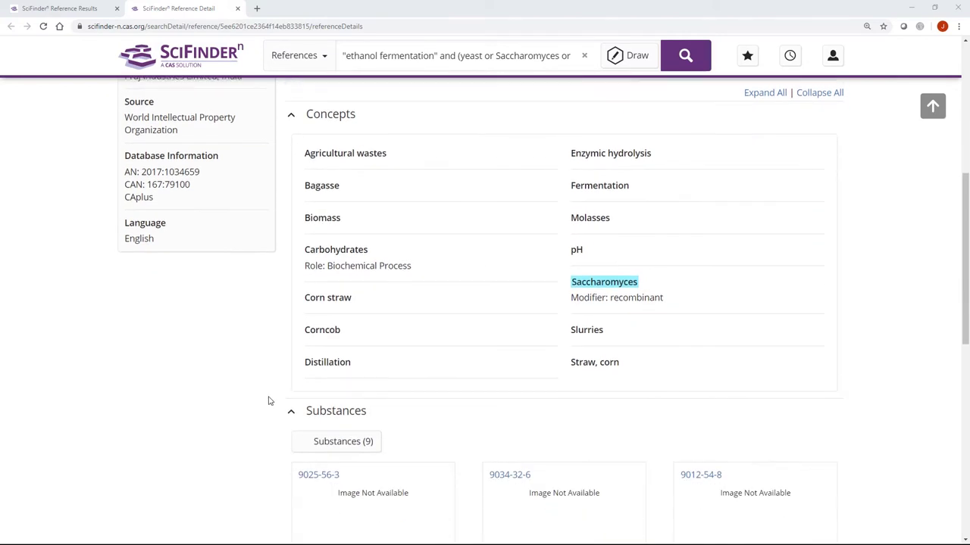
scroll(302, 415, down, 2)
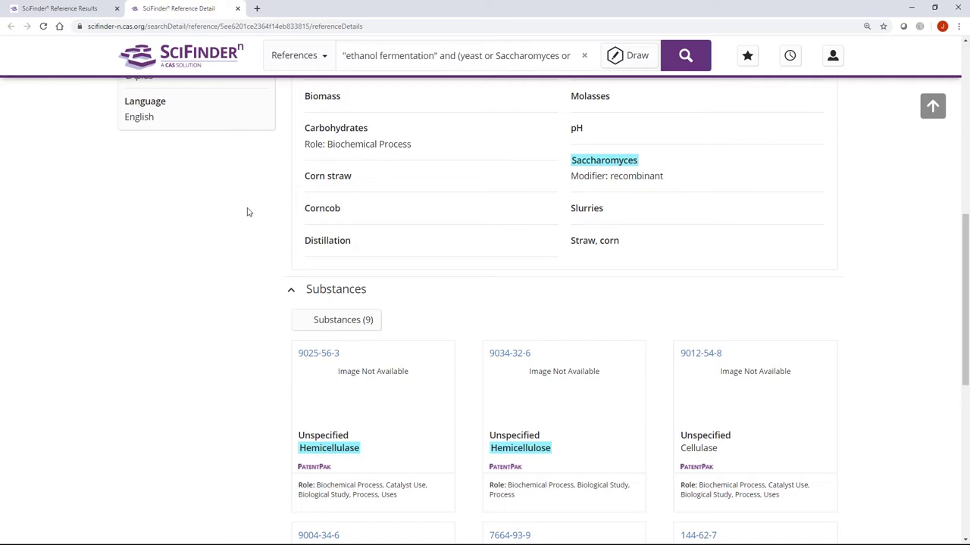
scroll(432, 214, up, 1)
scroll(432, 214, up, 6)
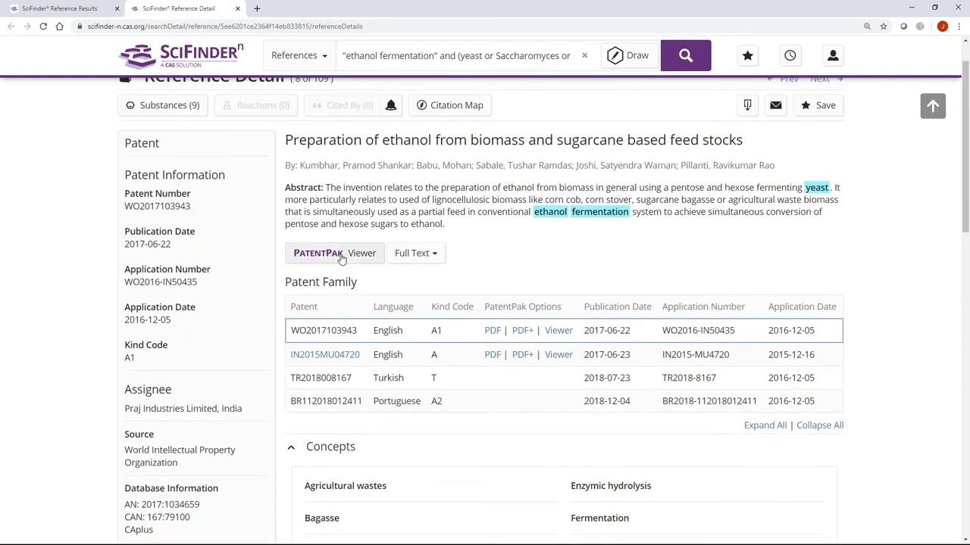
scroll(325, 258, down, 3)
click(295, 256)
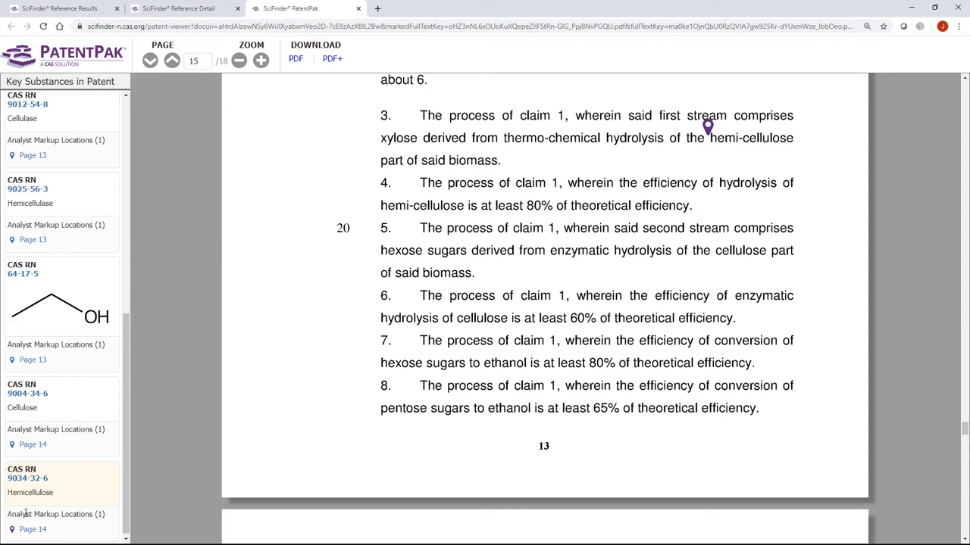
Go to the page 13 analyst markup location of key substance 58-86-6 and view the marked patent claims.
scroll(46, 491, down, 1)
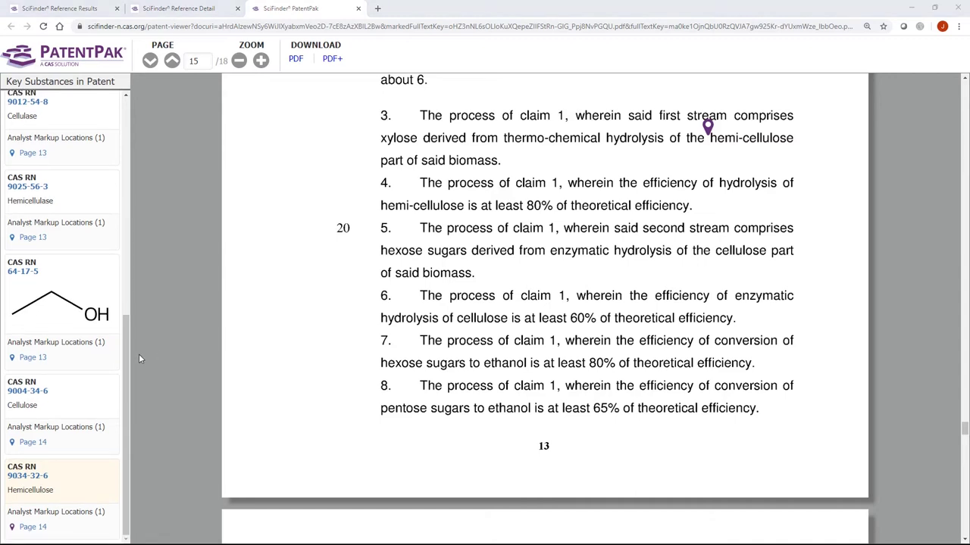
drag(124, 349, 127, 78)
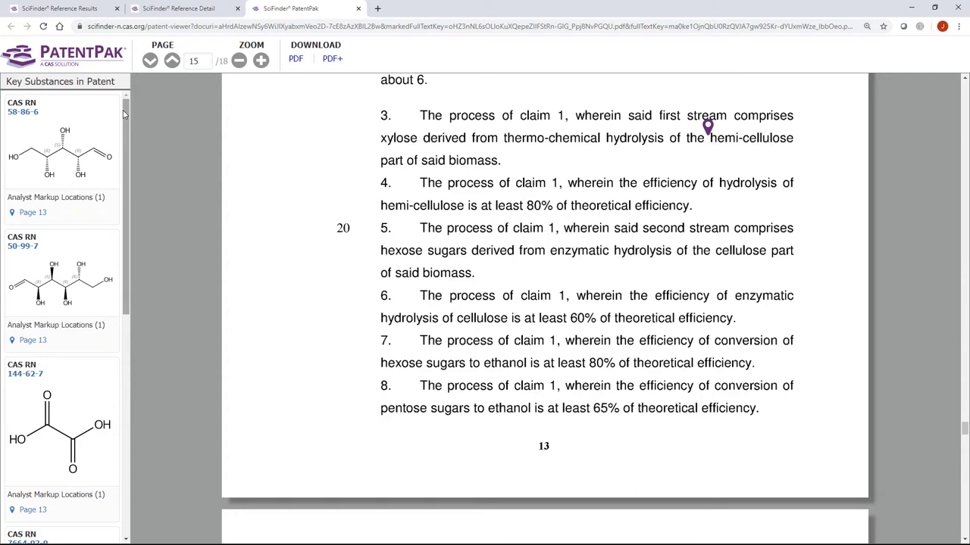
click(33, 213)
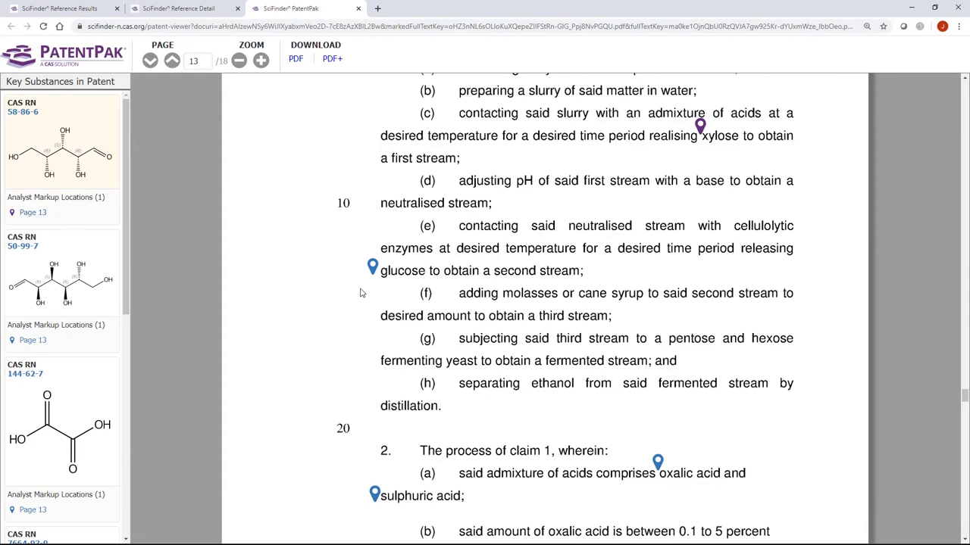
scroll(509, 215, up, 1)
scroll(509, 215, up, 1)
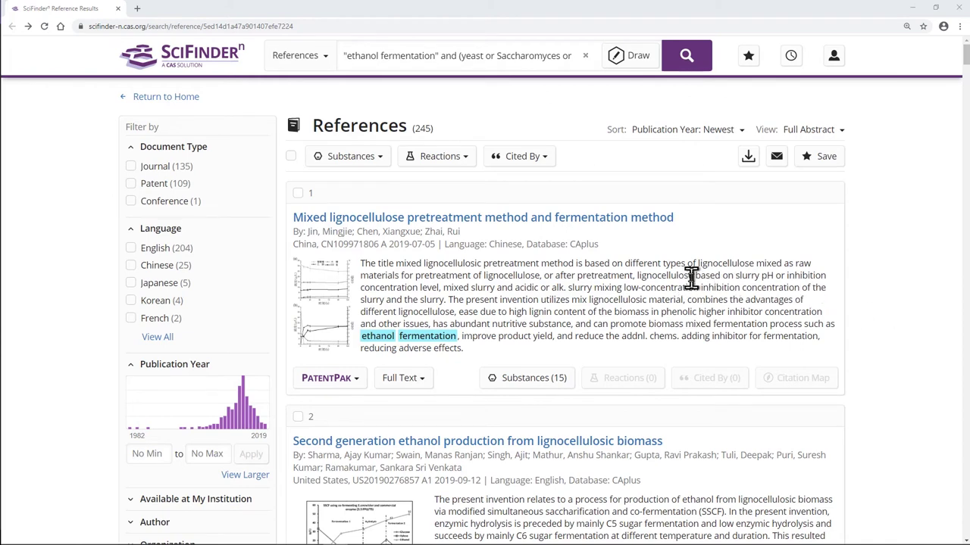
Try selecting all listed references and references 1 and 2 individually, and clear every selection.
click(290, 158)
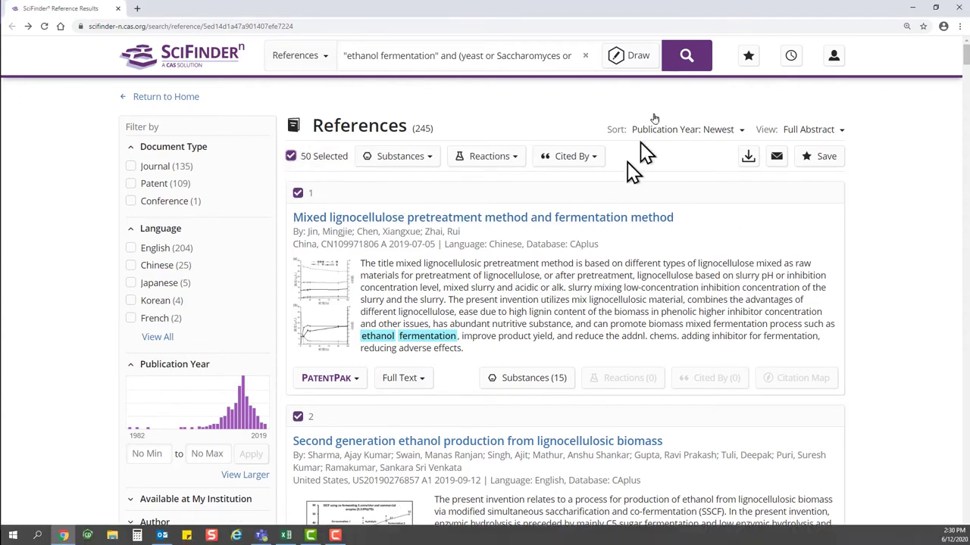
click(290, 156)
click(298, 194)
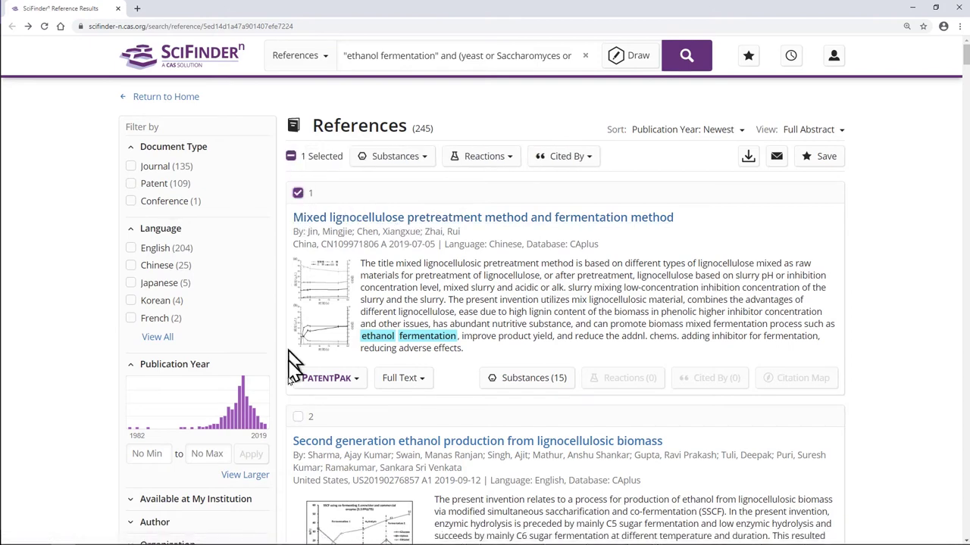
click(298, 417)
click(298, 194)
click(298, 418)
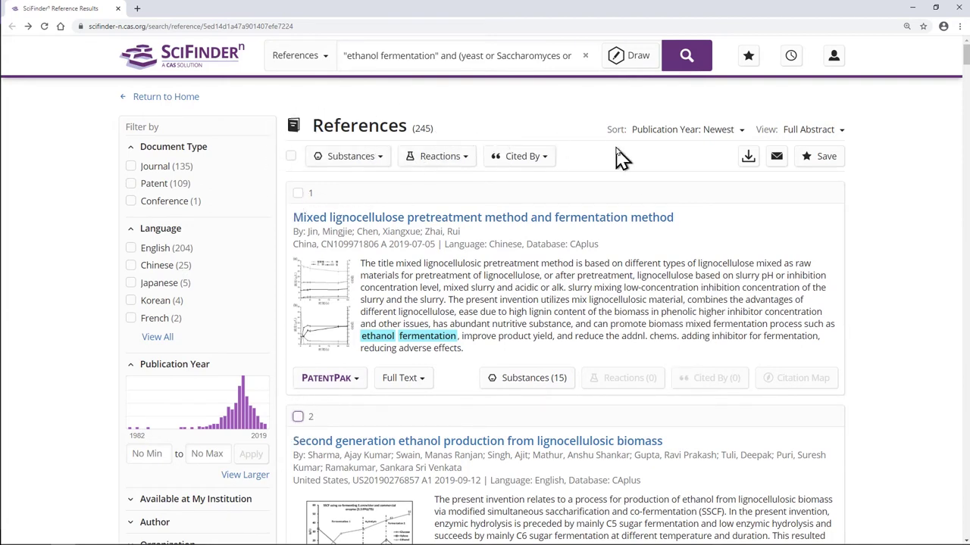
Start a reference download and name the file with the searcher's first name followed by "specific results".
click(749, 157)
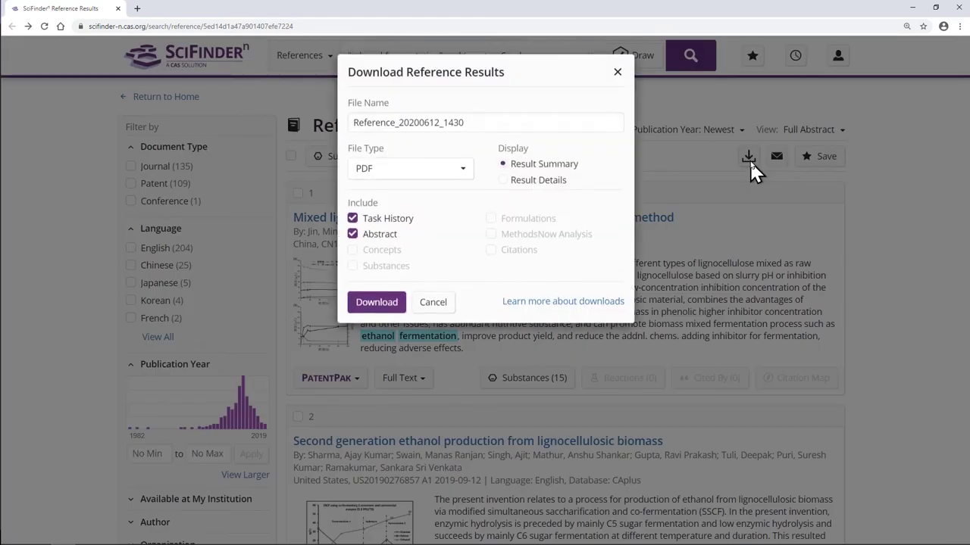
click(457, 122)
drag(457, 123, 325, 134)
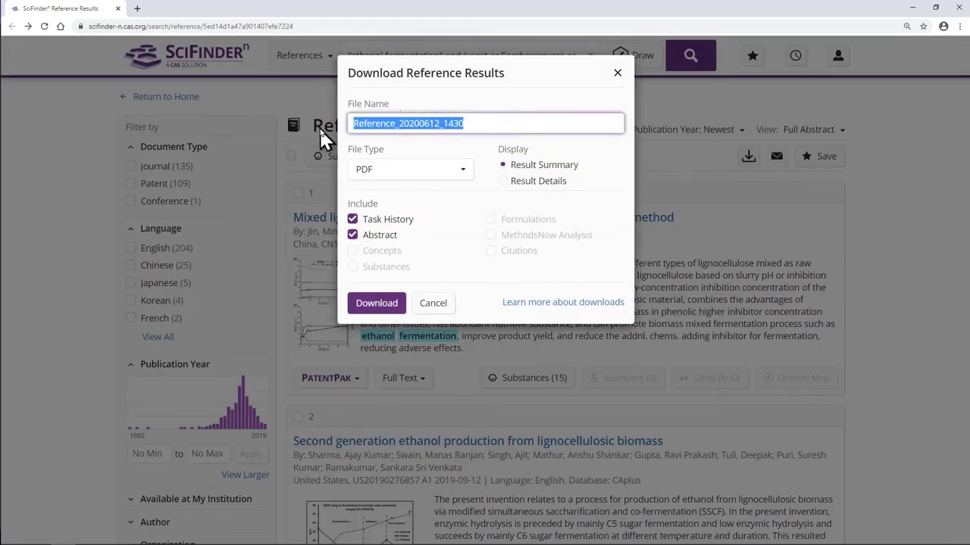
text(Jan's specific results)
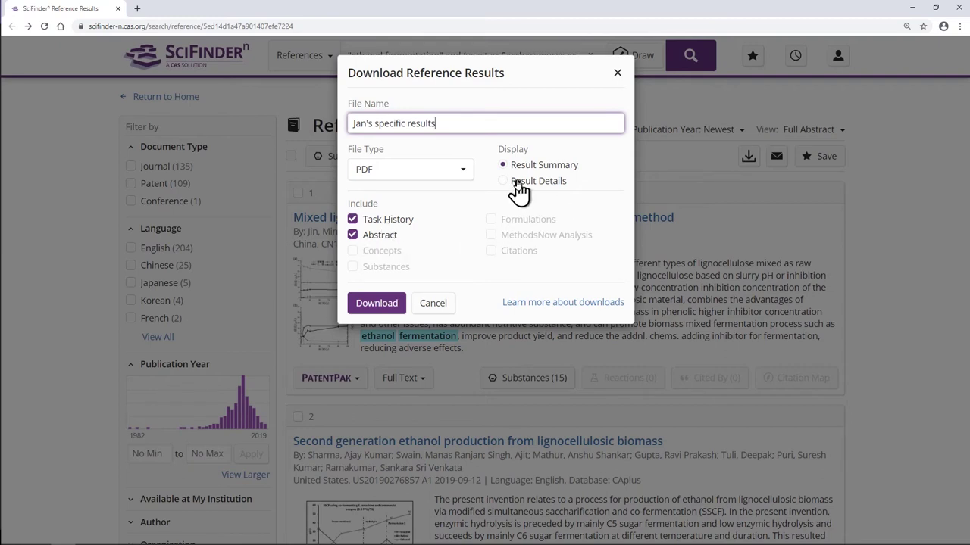
Download the references as a PDF of Result Details, adding Concepts and Substances to the included content.
click(542, 184)
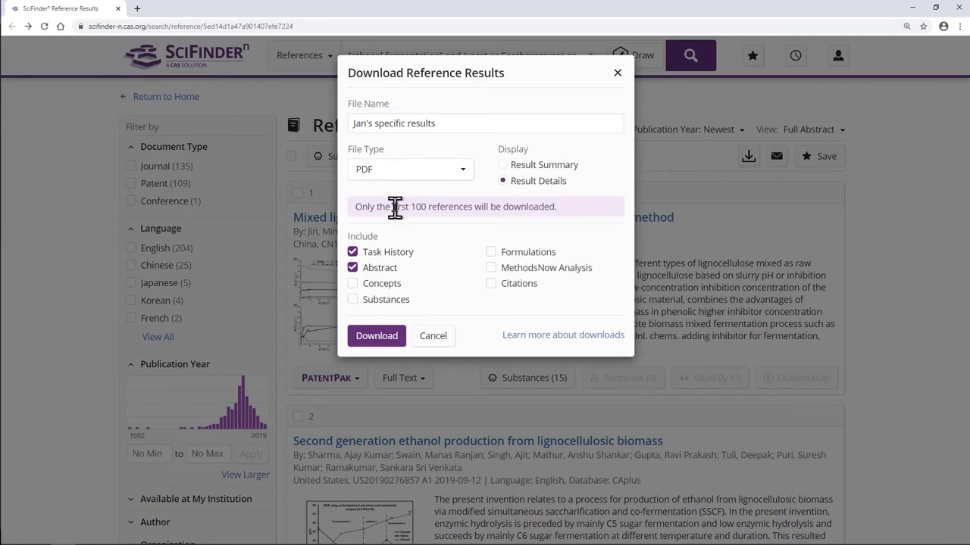
click(352, 283)
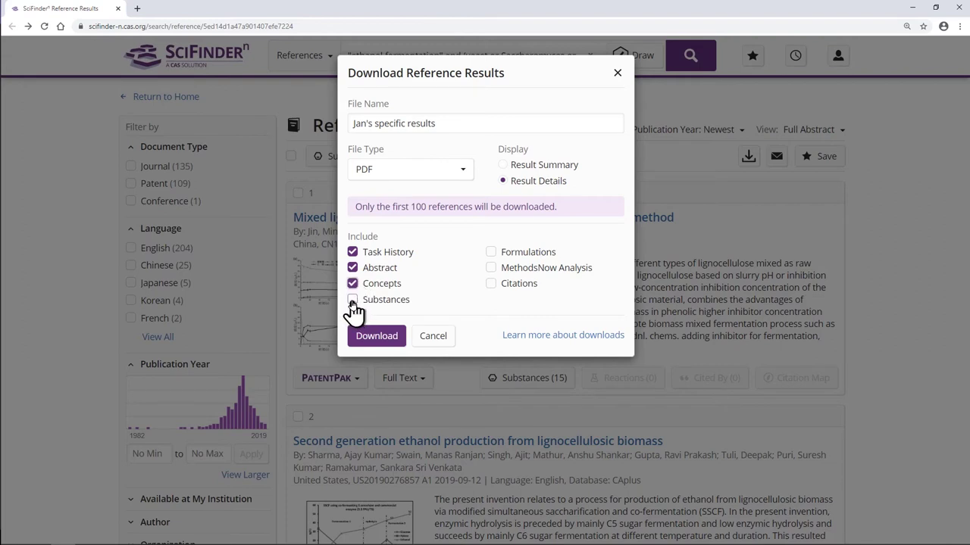
click(353, 300)
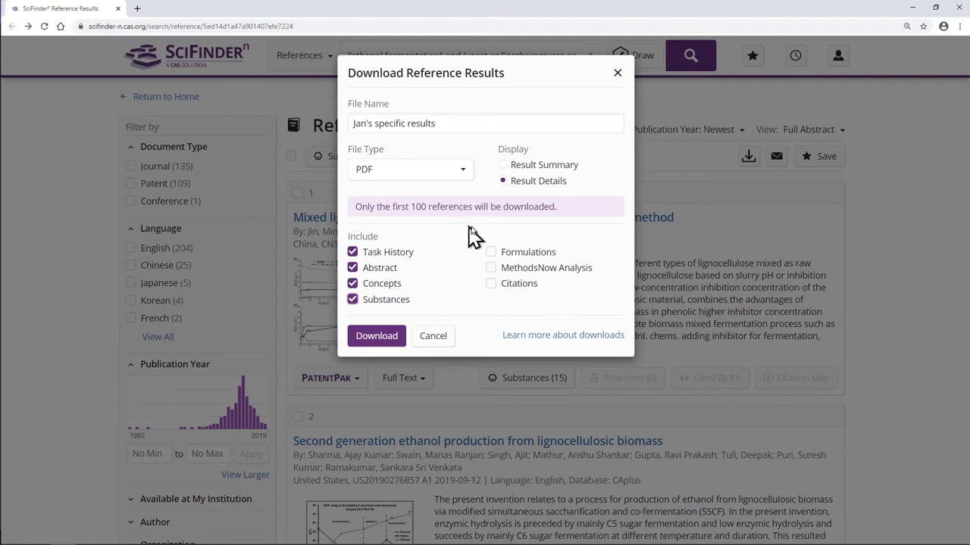
click(376, 336)
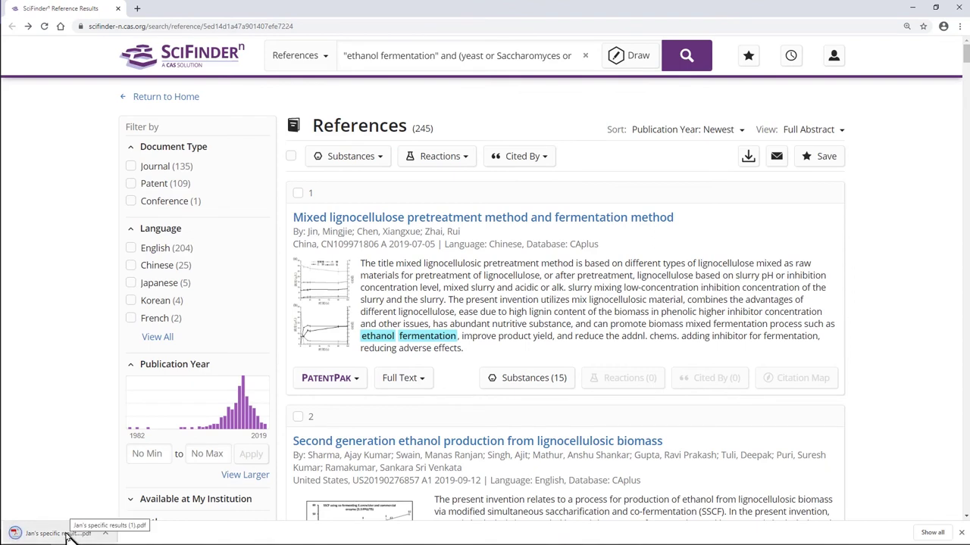
Open the downloaded PDF, examine its task history and detailed reference entries, and close it.
click(67, 535)
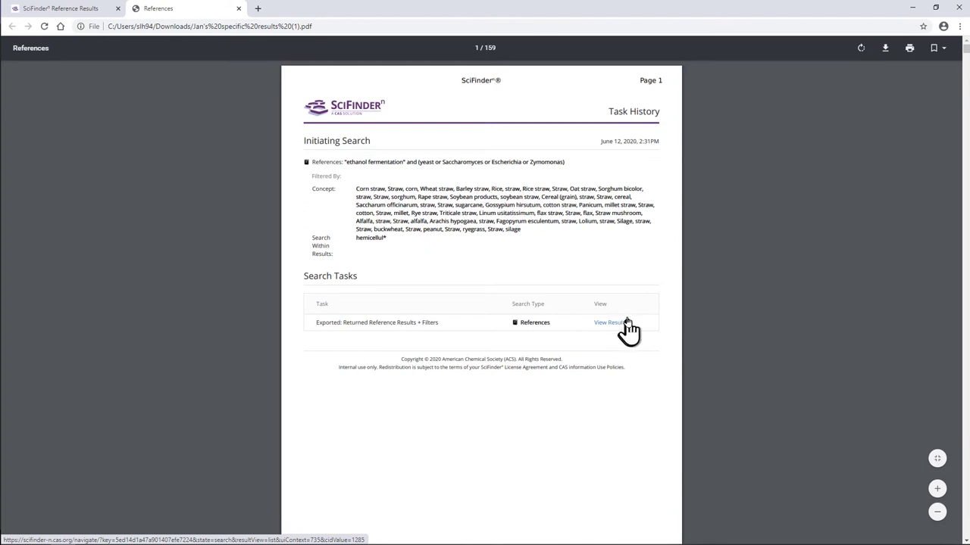
scroll(463, 328, down, 5)
scroll(513, 340, down, 1)
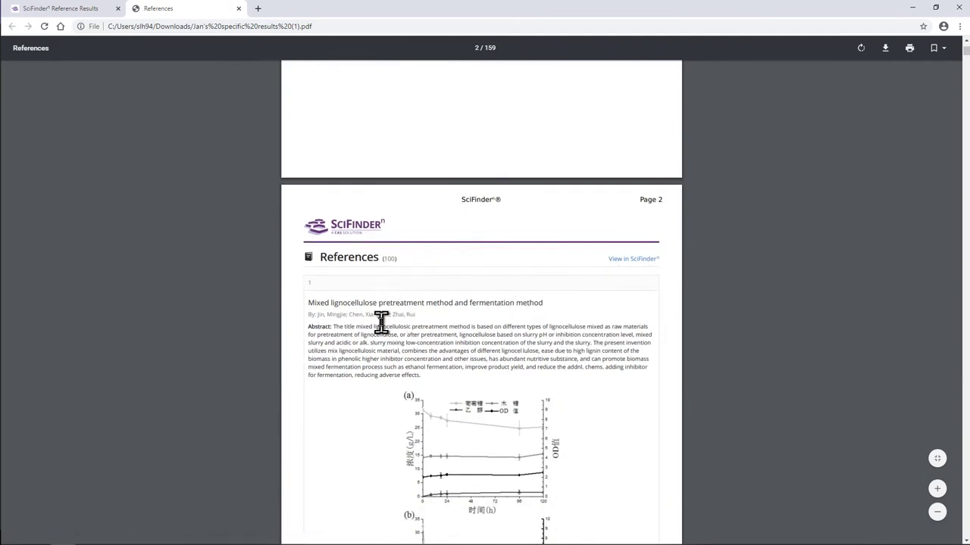
scroll(498, 341, down, 4)
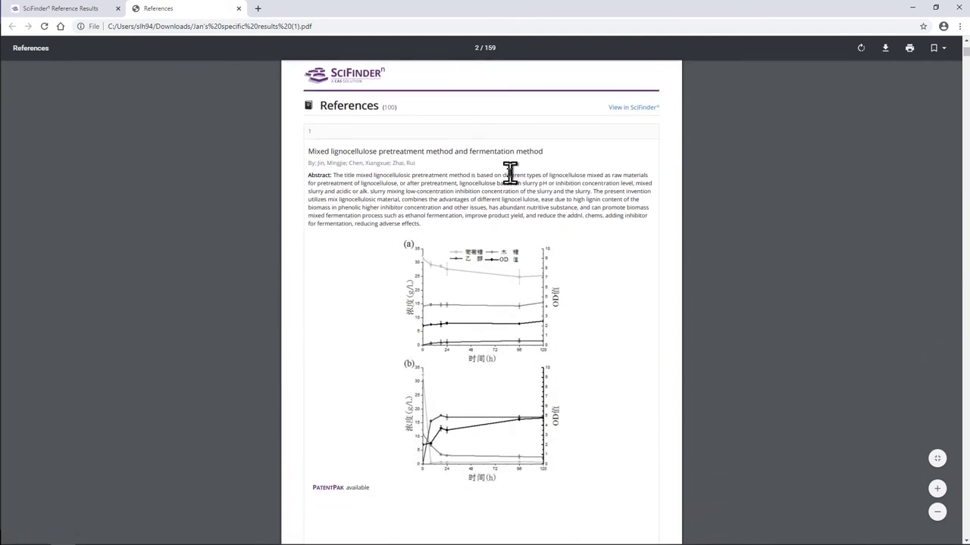
scroll(643, 250, down, 1)
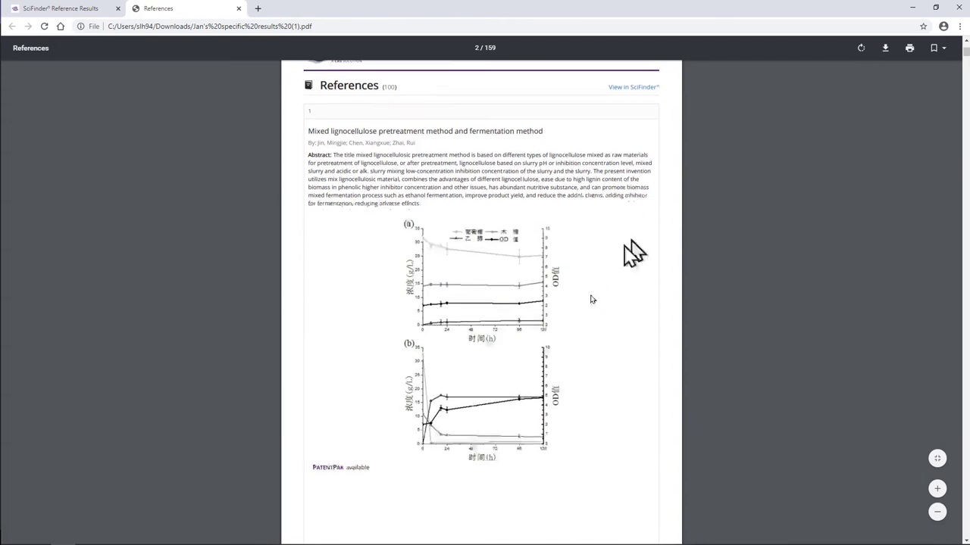
scroll(598, 428, down, 3)
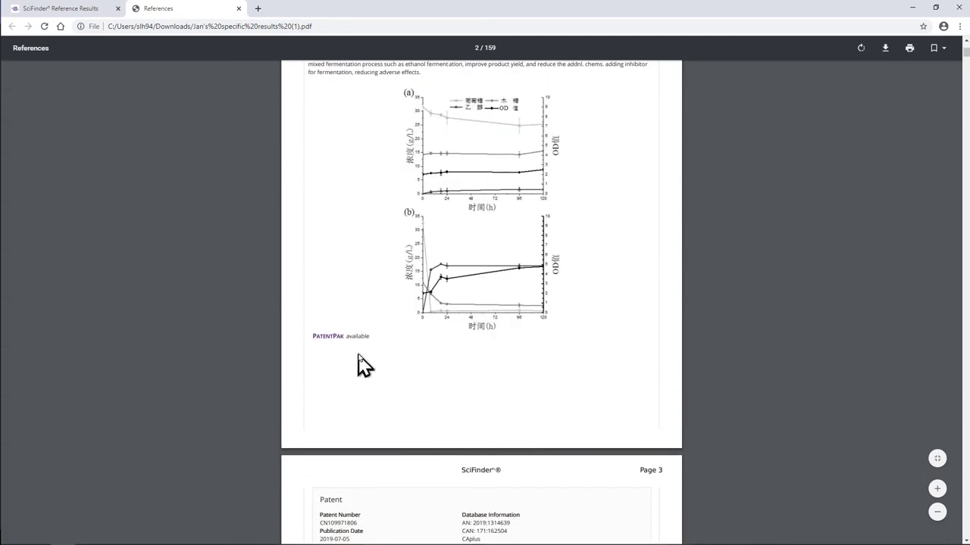
scroll(649, 350, down, 7)
scroll(643, 331, down, 2)
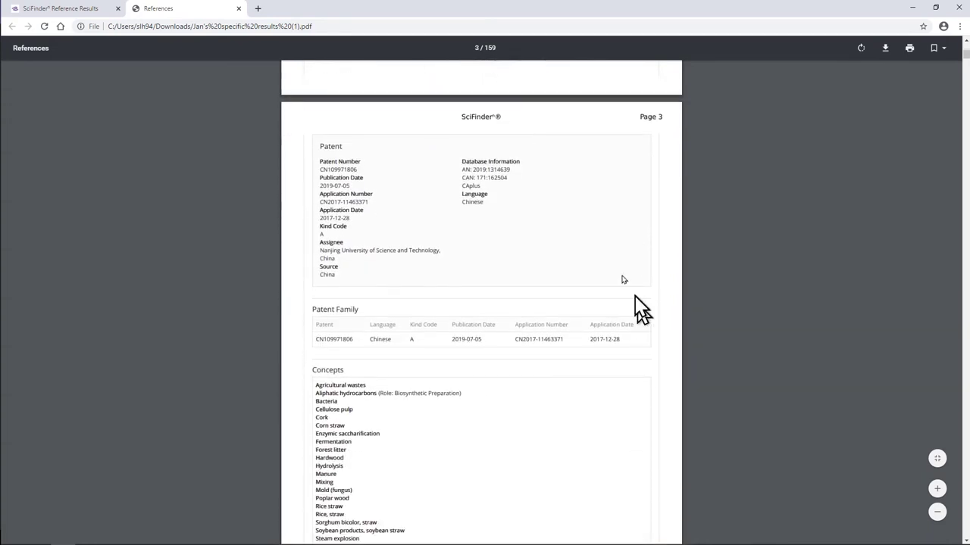
scroll(561, 394, down, 4)
scroll(606, 200, up, 3)
scroll(479, 198, down, 2)
scroll(479, 212, down, 4)
scroll(455, 265, down, 3)
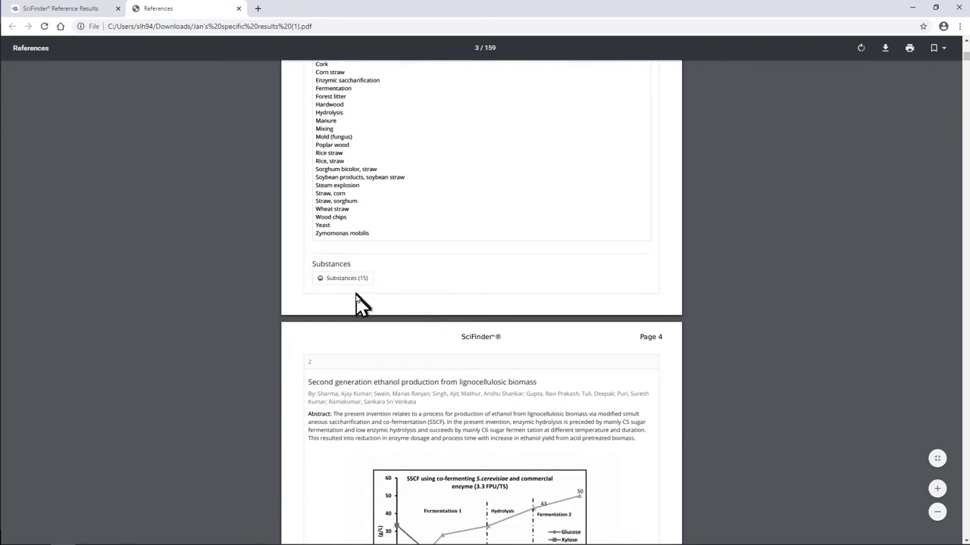
scroll(611, 254, down, 4)
scroll(611, 255, down, 10)
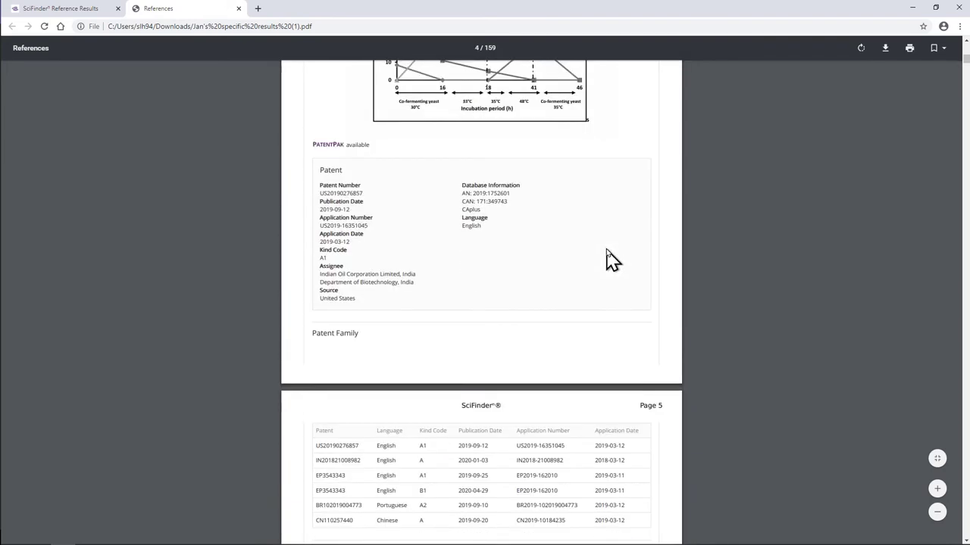
scroll(611, 254, down, 14)
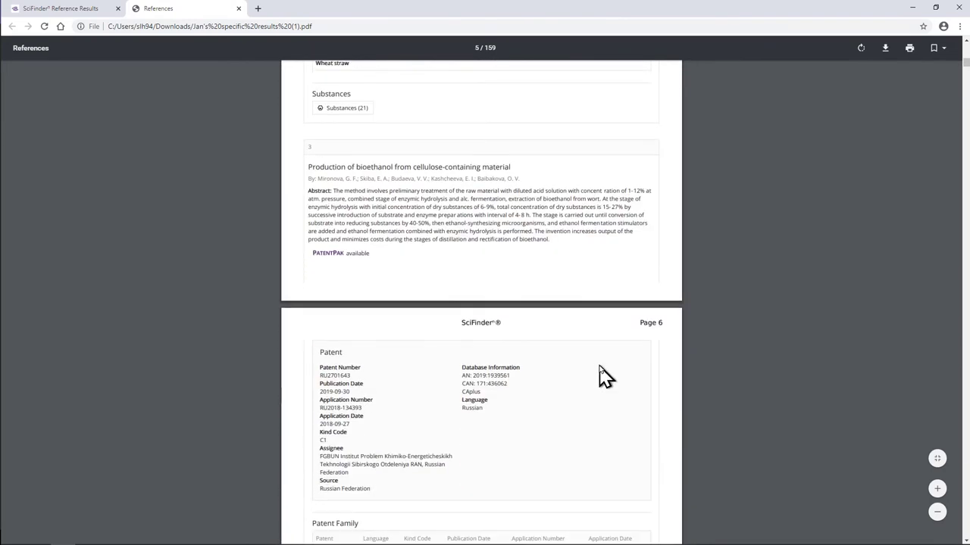
click(239, 8)
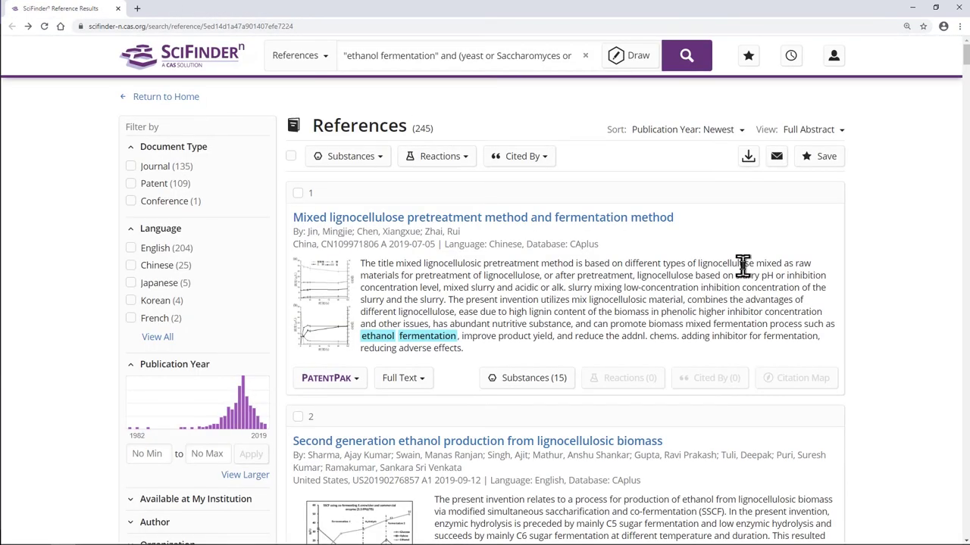
Download the reference results as an Excel (.xlsx) file named with the searcher's first name followed by "specific results".
click(748, 158)
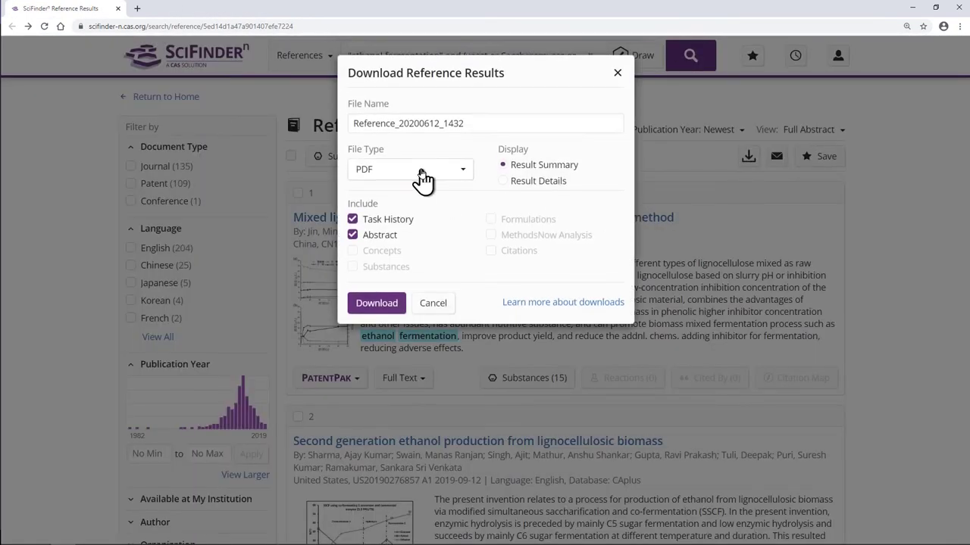
click(422, 173)
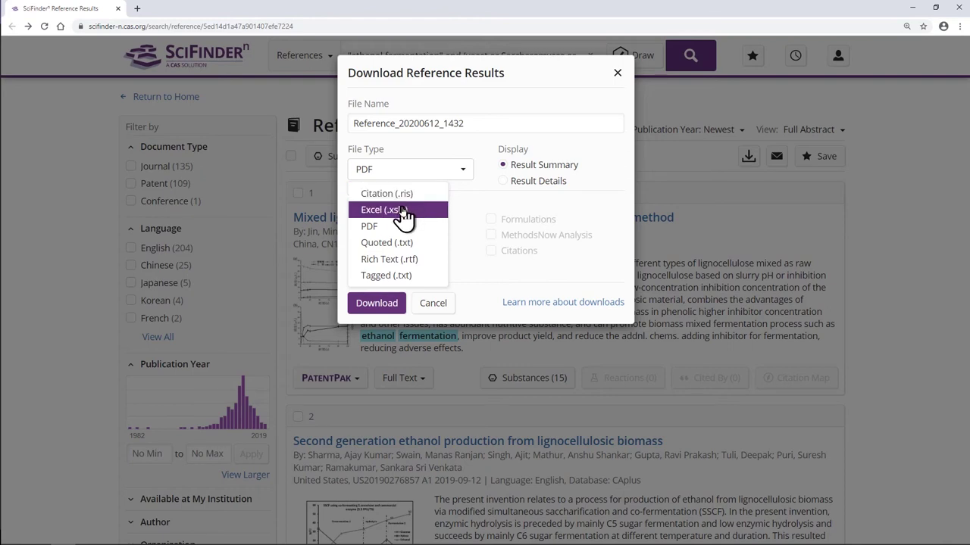
click(402, 212)
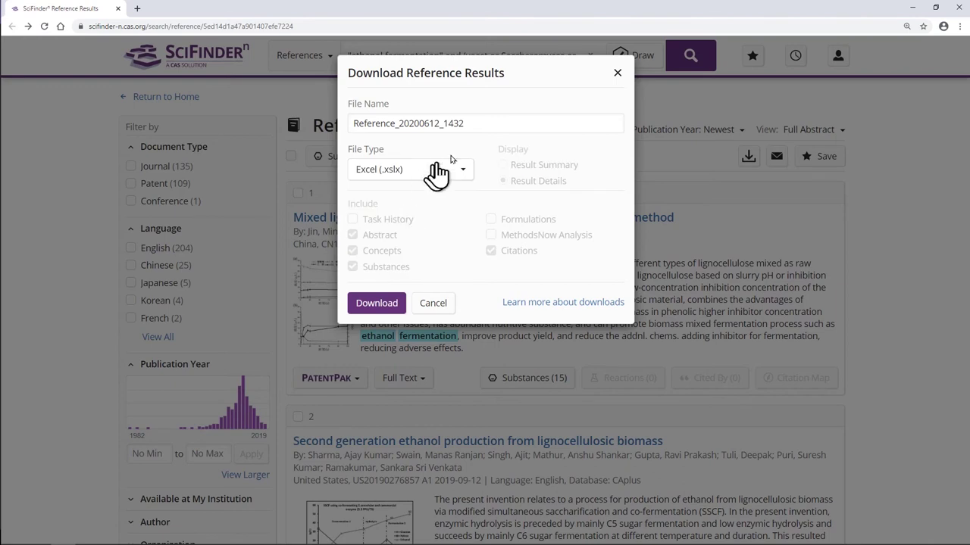
double_click(471, 124)
text(pet's specific results)
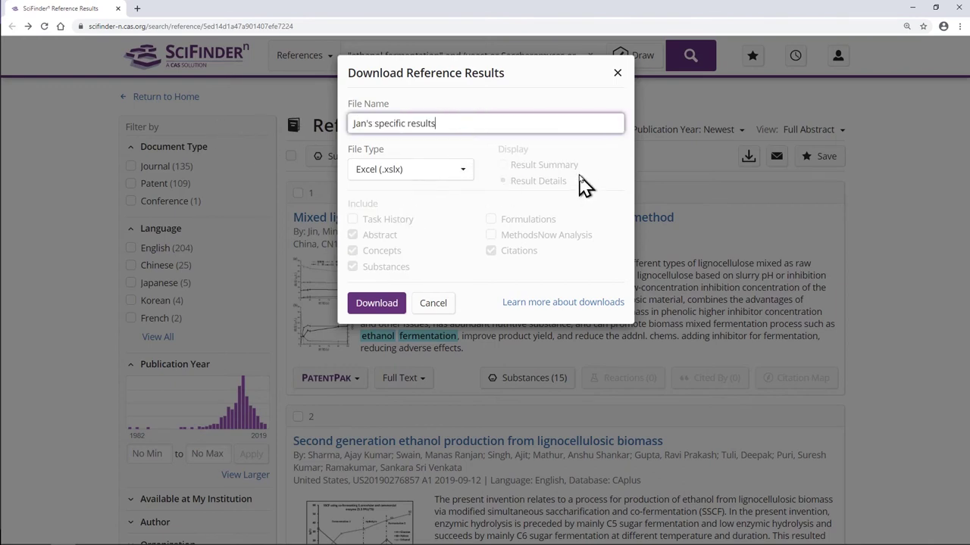
click(378, 304)
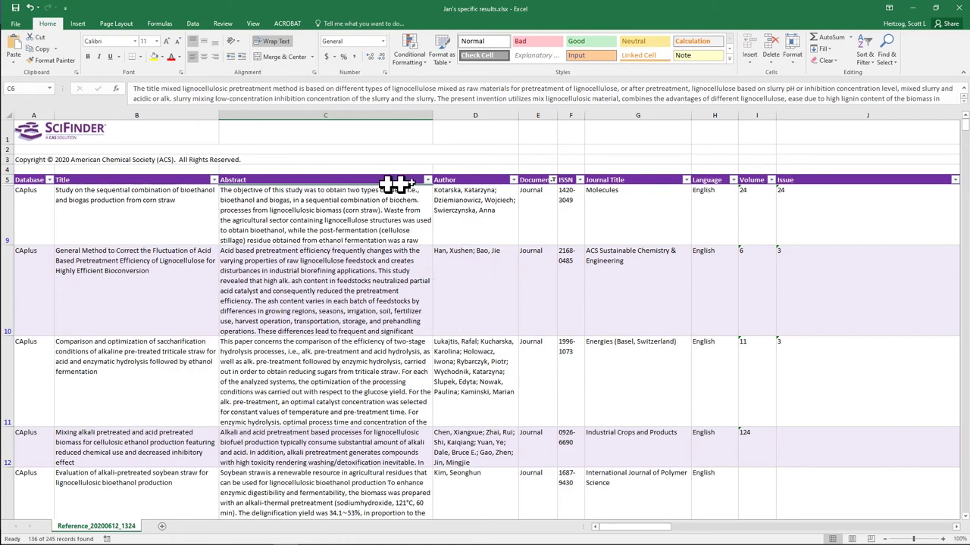
Examine the sorting and filtering options for the Abstract column in the downloaded Excel workbook, and minimize the workbook.
click(427, 180)
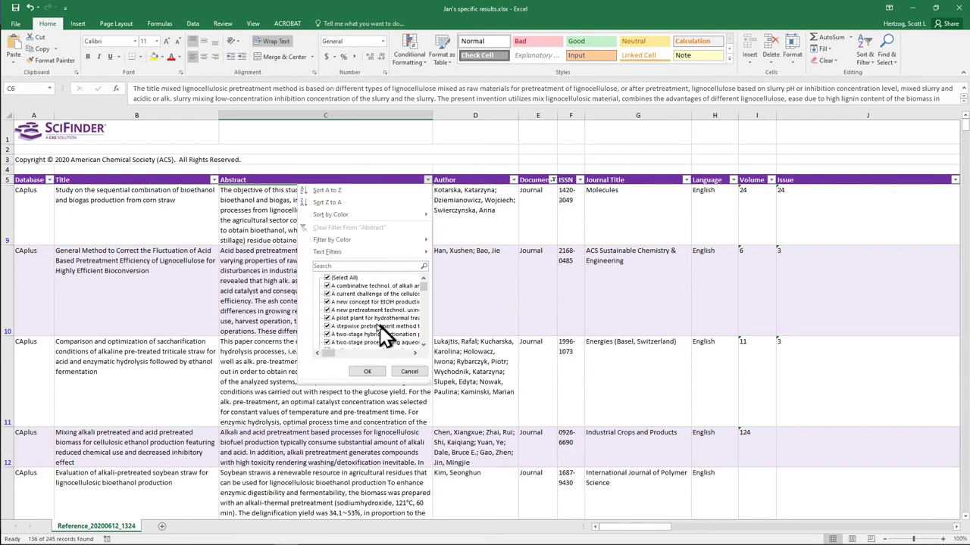
mouse_move(347, 255)
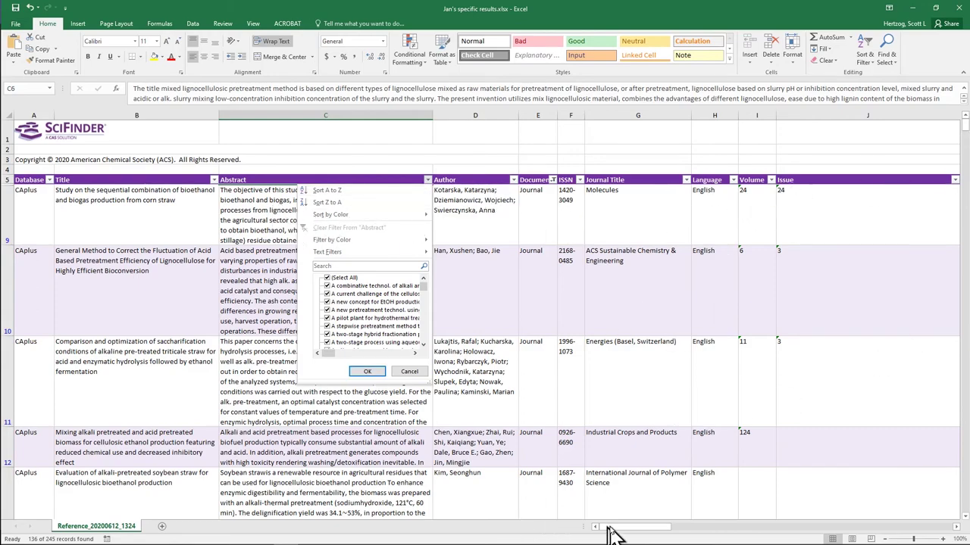
mouse_move(608, 528)
mouse_down()
mouse_move(633, 528)
mouse_move(611, 528)
mouse_up()
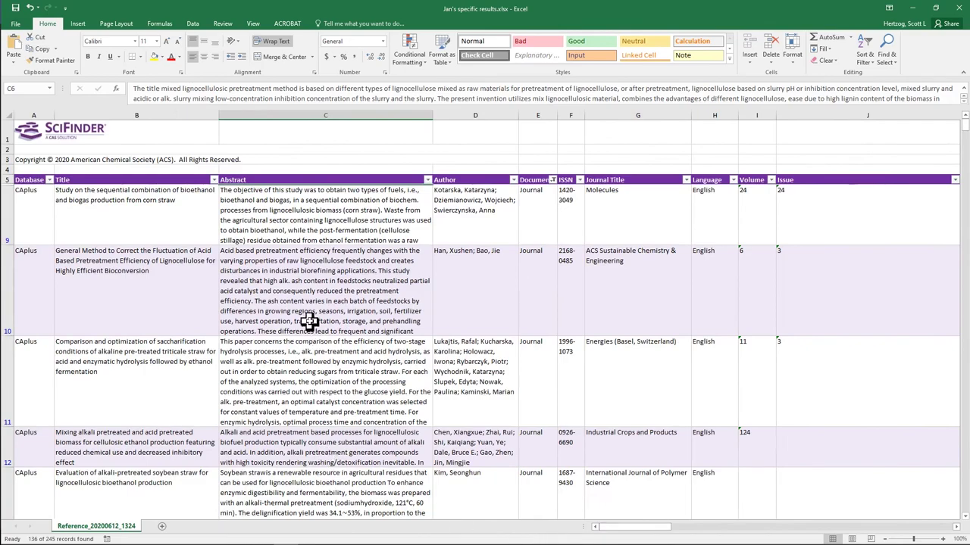
click(914, 9)
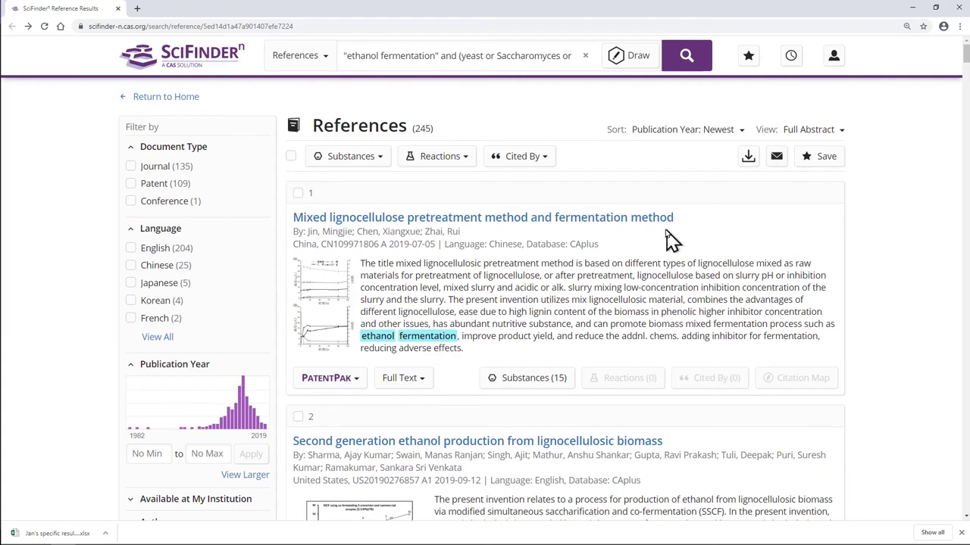
Create an e-mail draft containing the link to the reference results, check its subject and link, and minimize it.
click(777, 157)
click(777, 158)
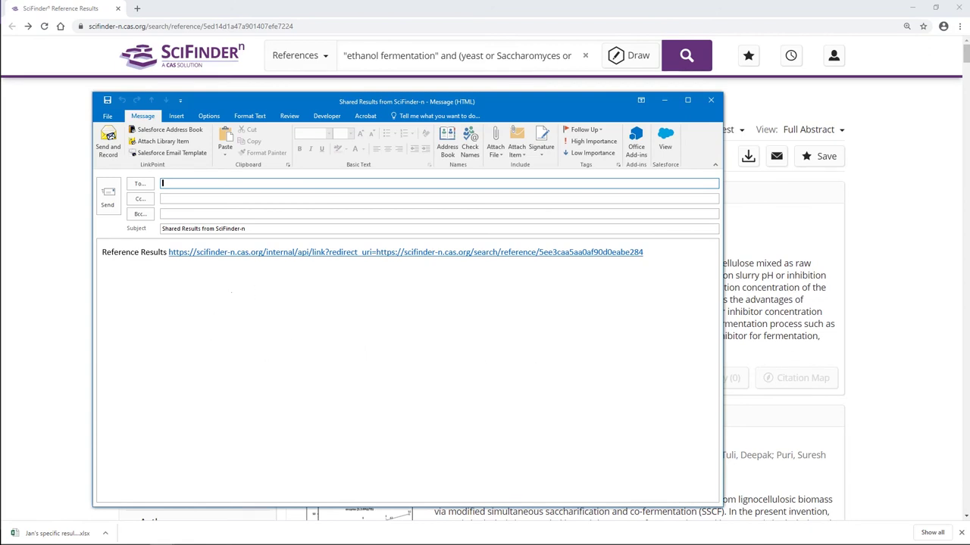
drag(161, 229, 273, 229)
key(Tab)
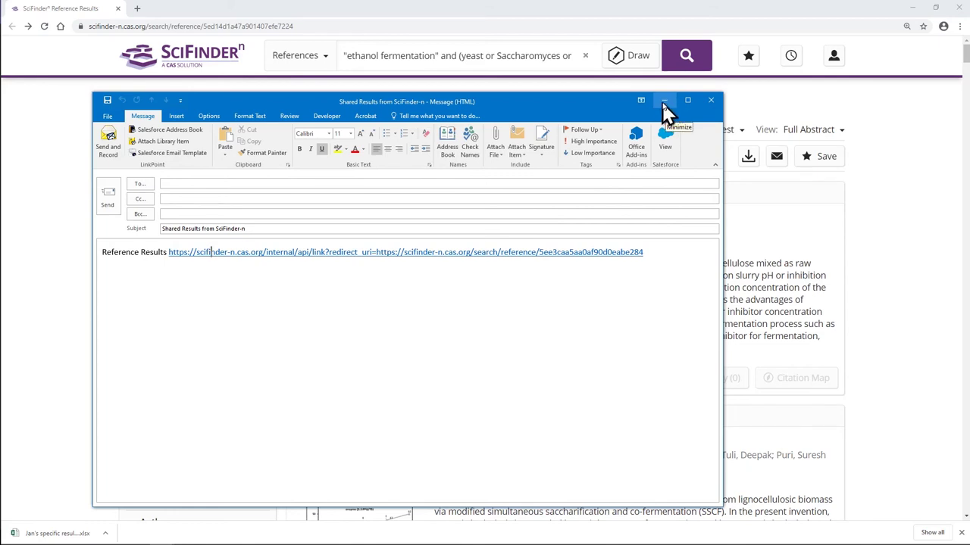
click(664, 106)
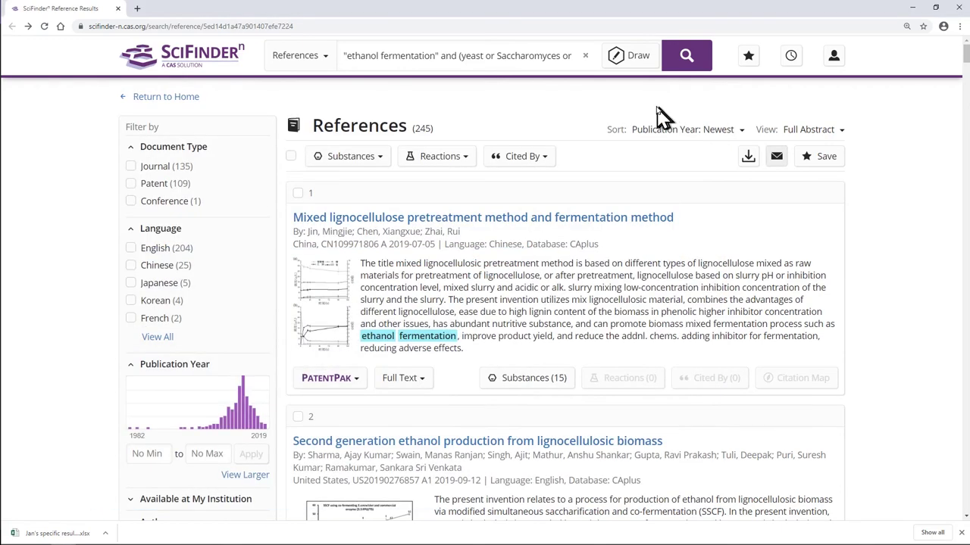
Save the reference search without alerts under the searcher's first name followed by "specific results".
click(828, 159)
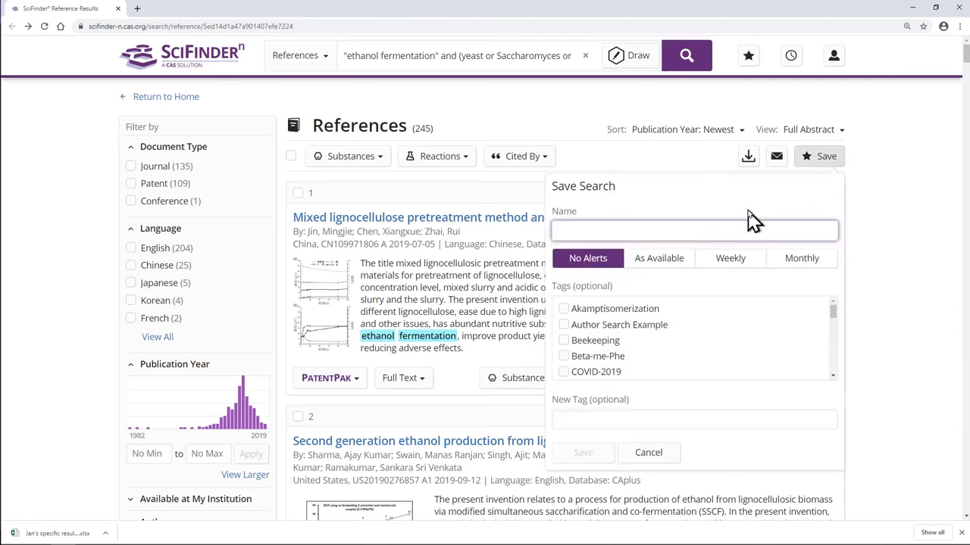
text(Jan's specific results)
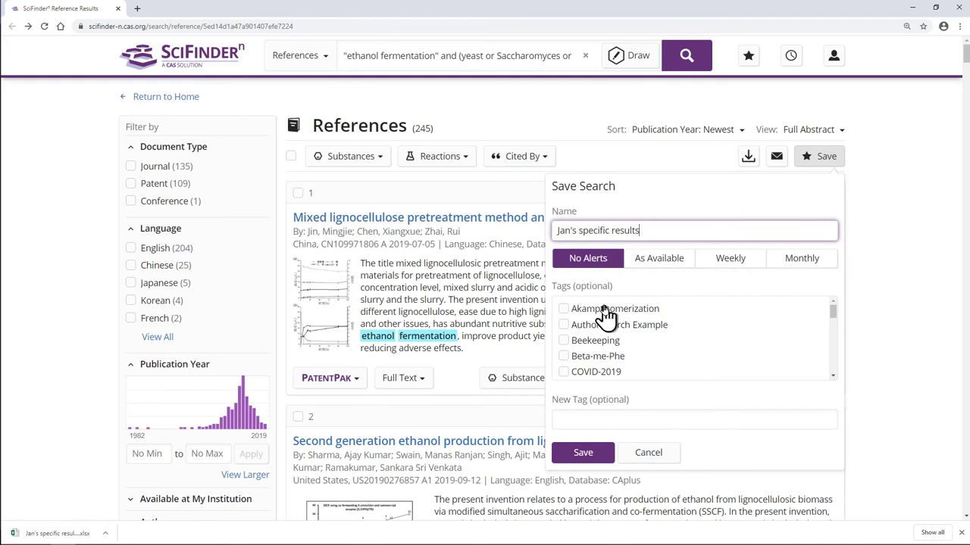
click(601, 416)
click(585, 453)
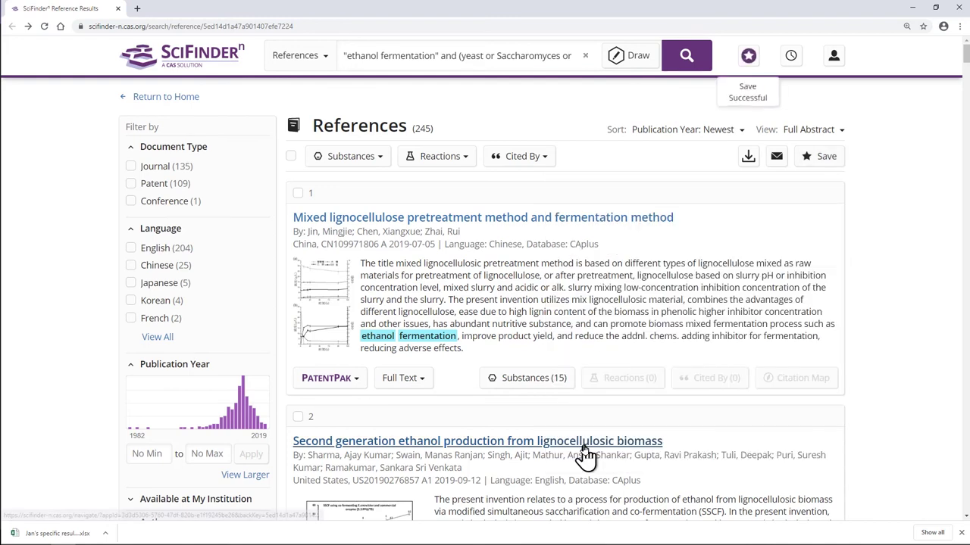
Open the saved items and review the saved searches, their filter categories and the combine options.
click(749, 61)
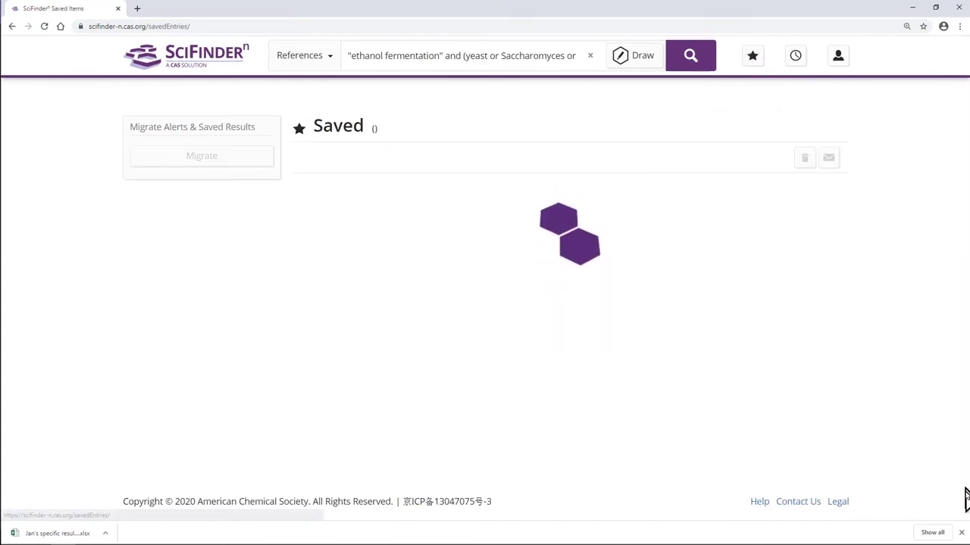
click(962, 533)
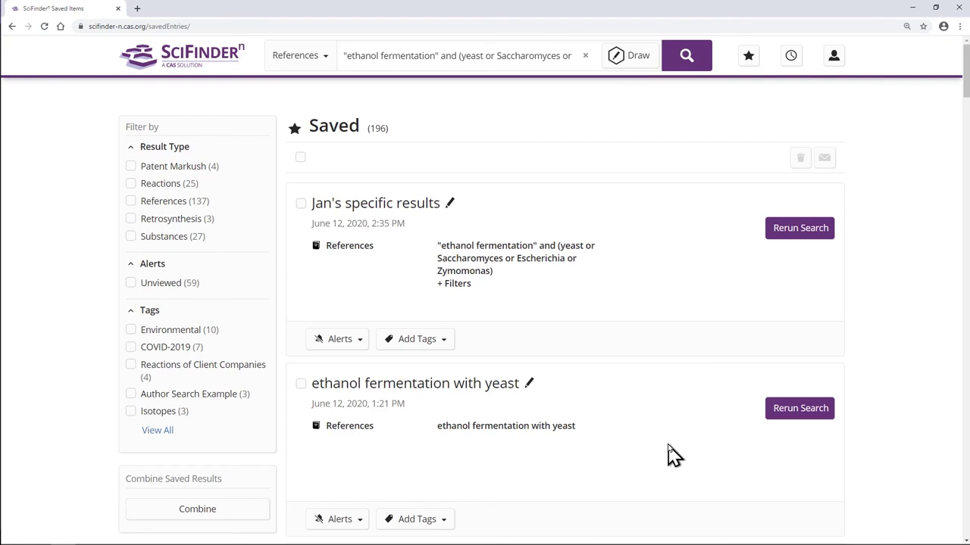
click(796, 413)
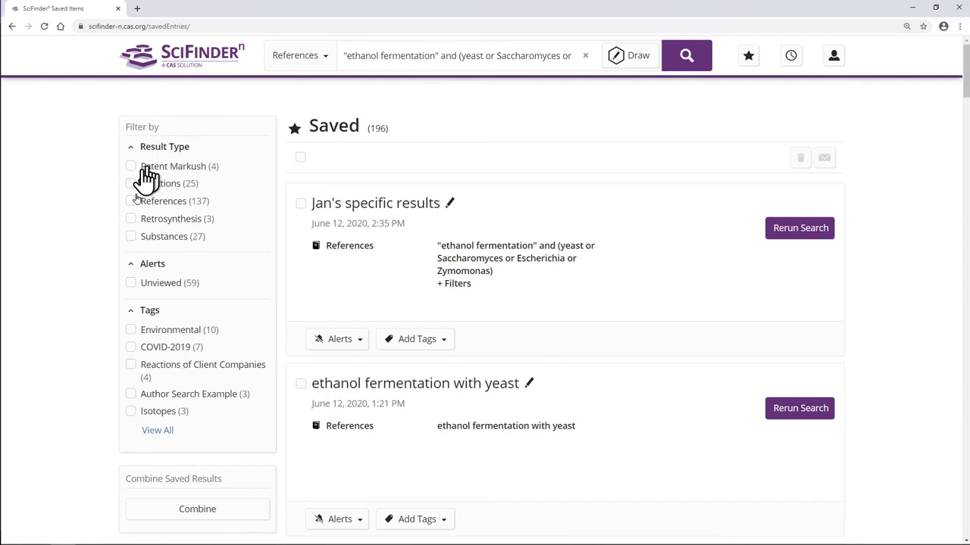
scroll(220, 269, down, 1)
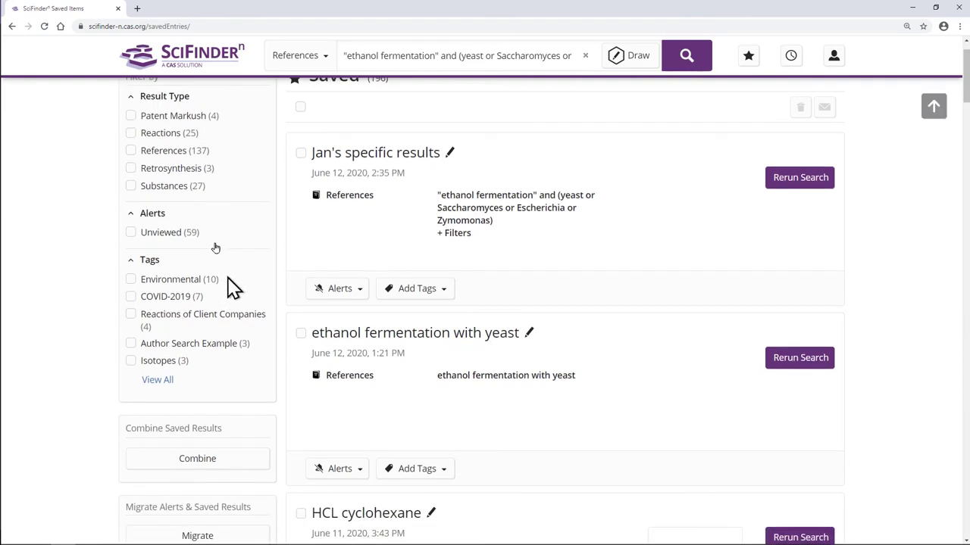
scroll(303, 276, down, 2)
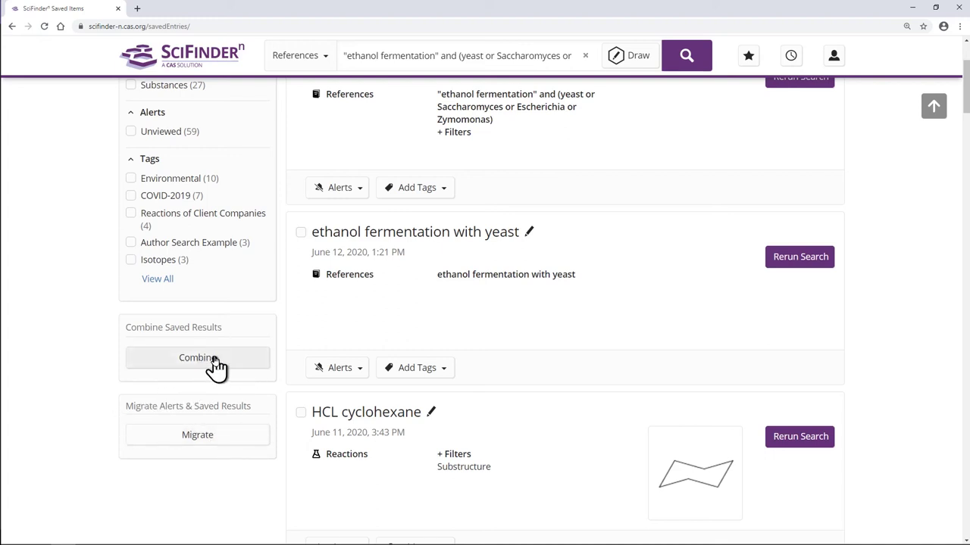
Subtract the newly saved "specific results" search from the saved references "ethanol fermentation with yeast", and check the save options for the combined set.
click(214, 359)
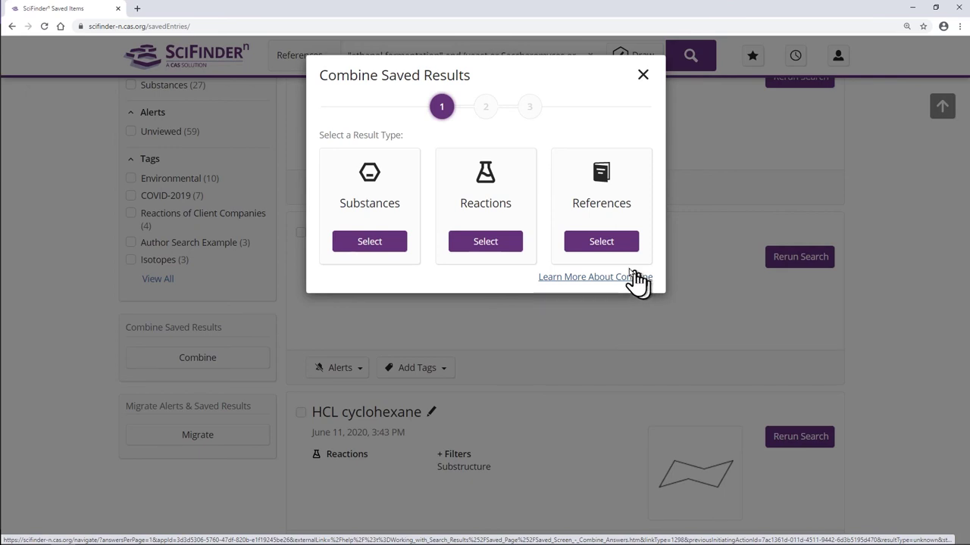
click(609, 246)
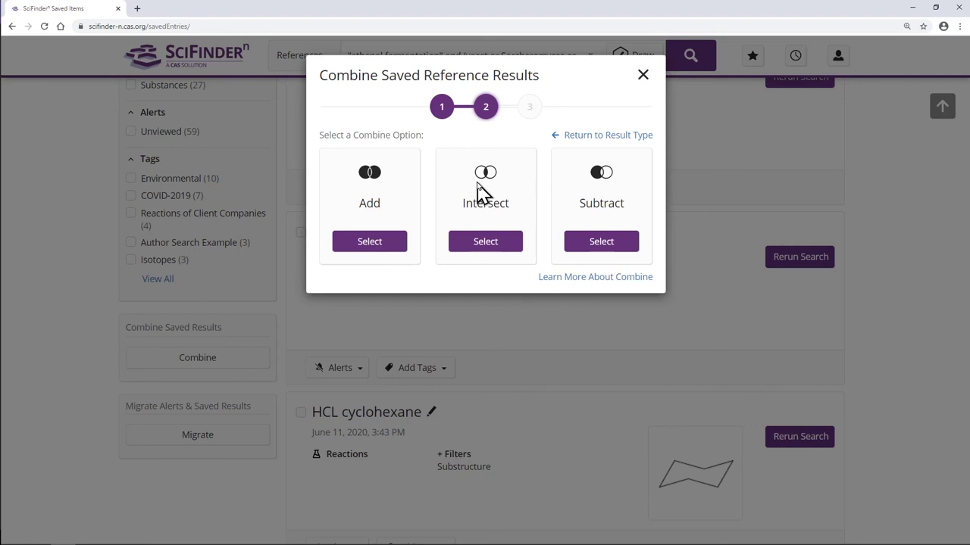
click(621, 248)
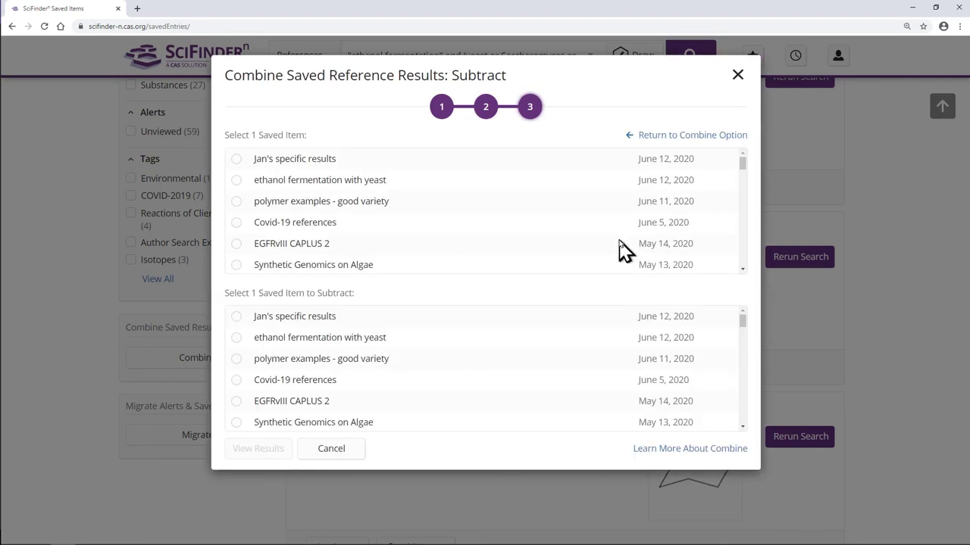
click(236, 182)
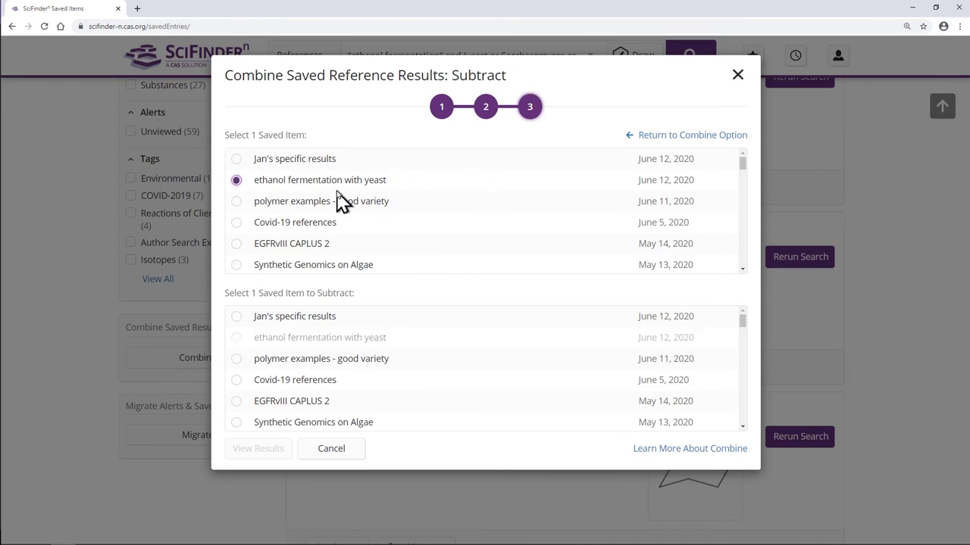
click(236, 317)
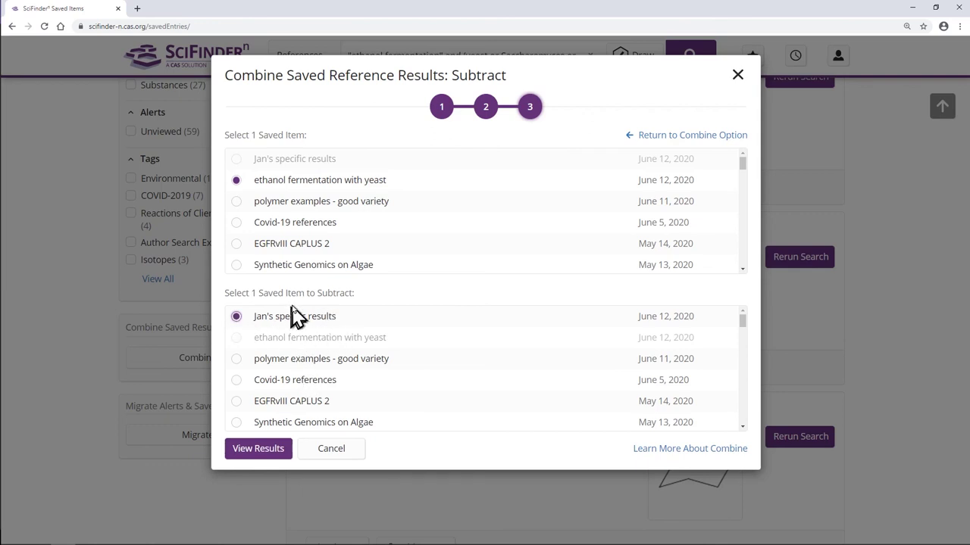
click(258, 449)
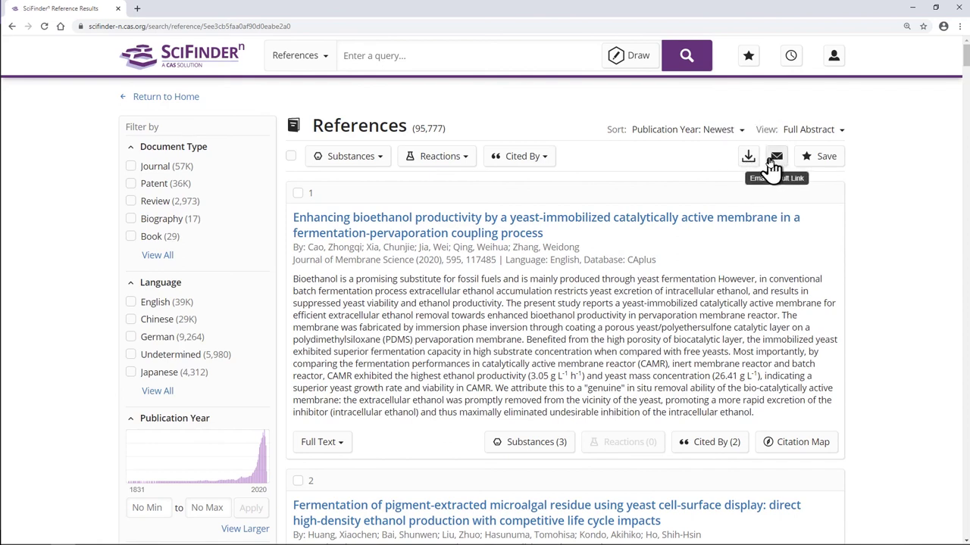
click(831, 159)
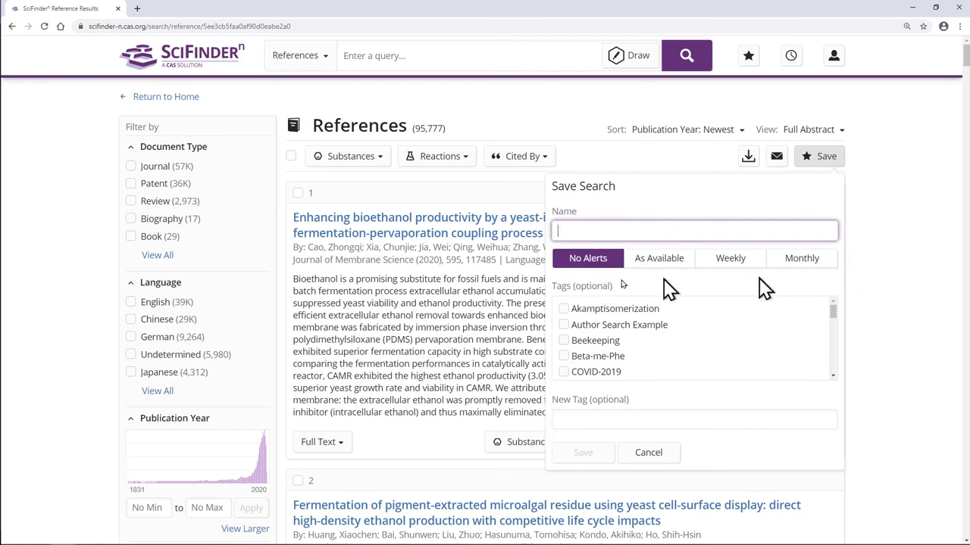
click(440, 326)
Search within the combined references for "ethanol fermentation with yeast".
scroll(438, 322, down, 3)
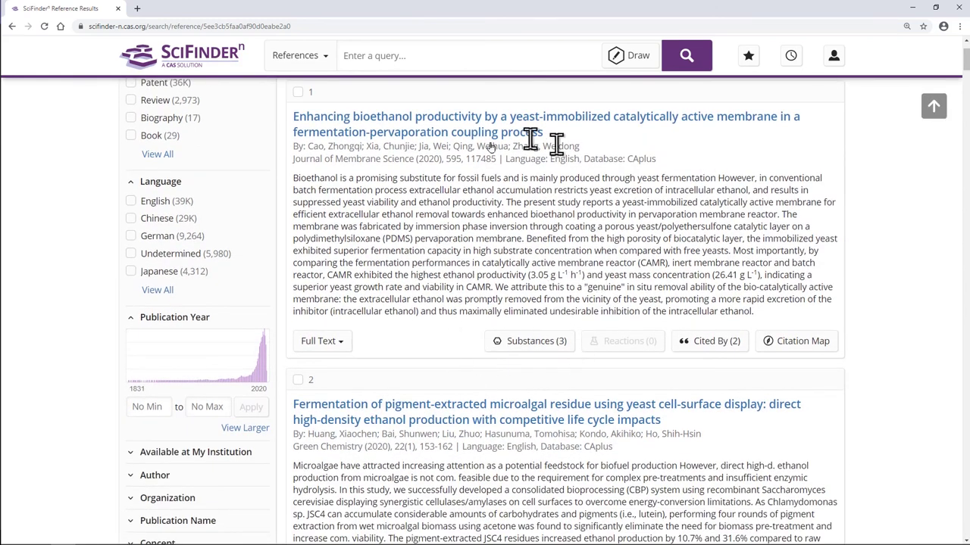
scroll(411, 209, down, 3)
click(187, 435)
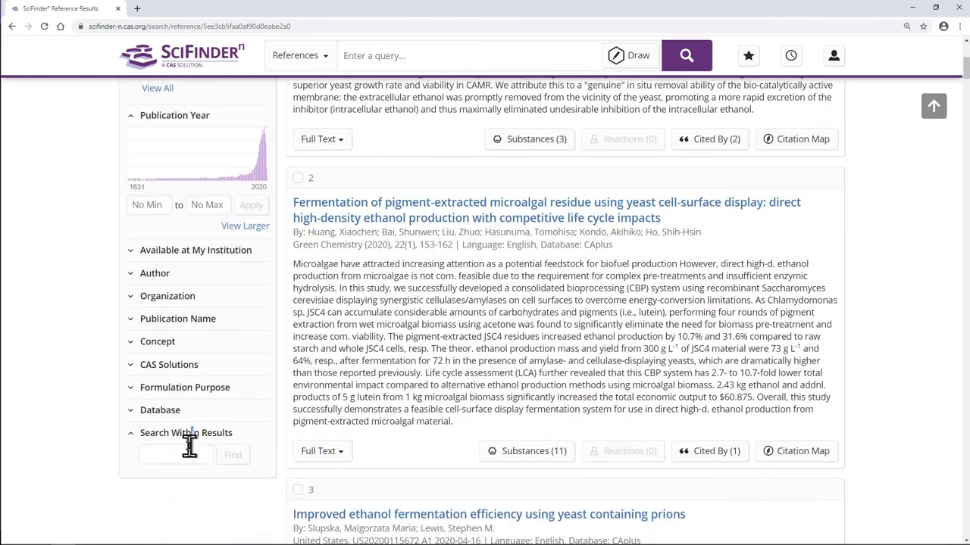
click(184, 453)
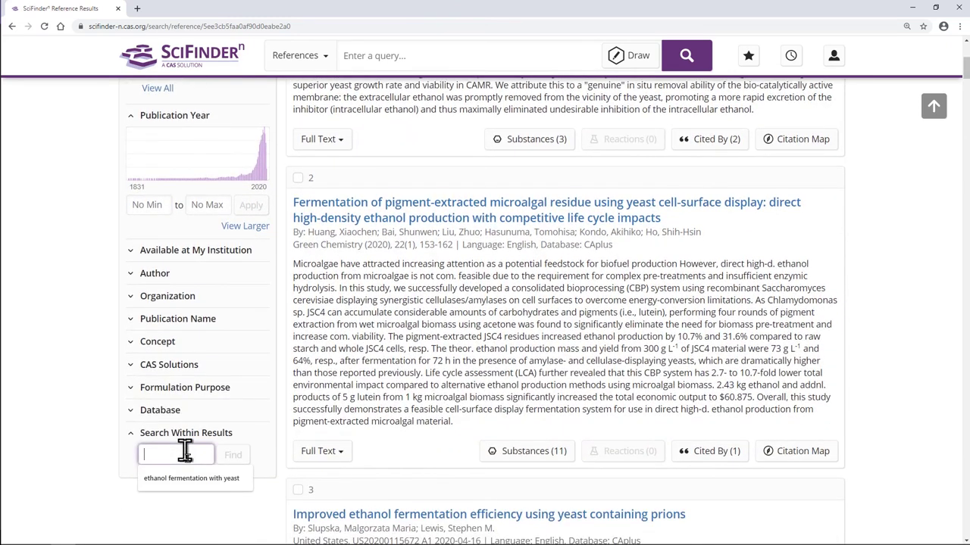
click(190, 479)
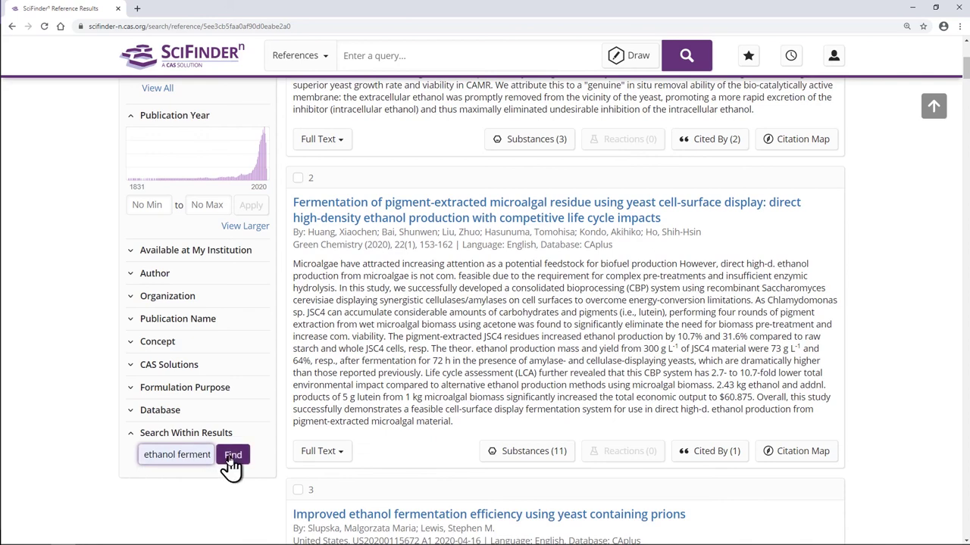
click(231, 464)
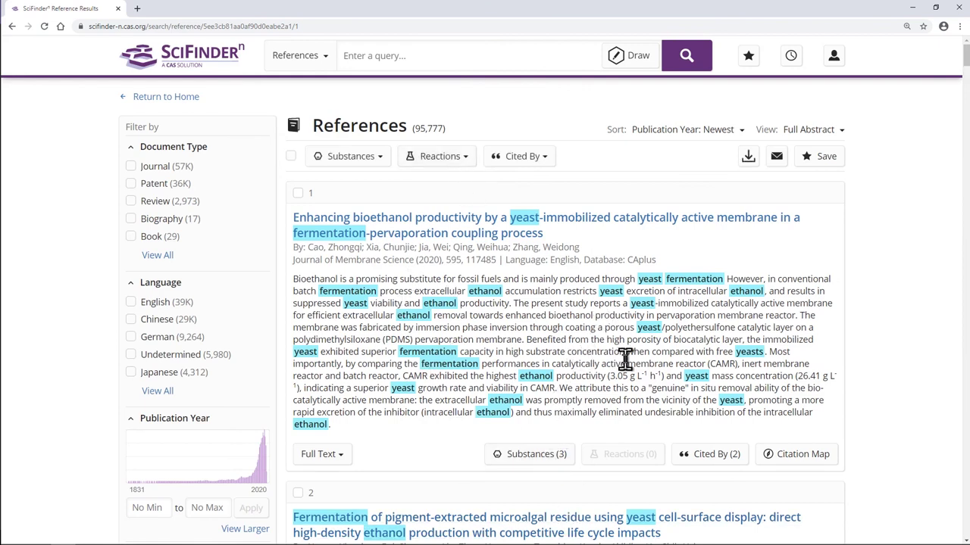
Look through the search-term highlights in the reference abstracts and return to the SciFinder-n home page.
scroll(894, 350, down, 4)
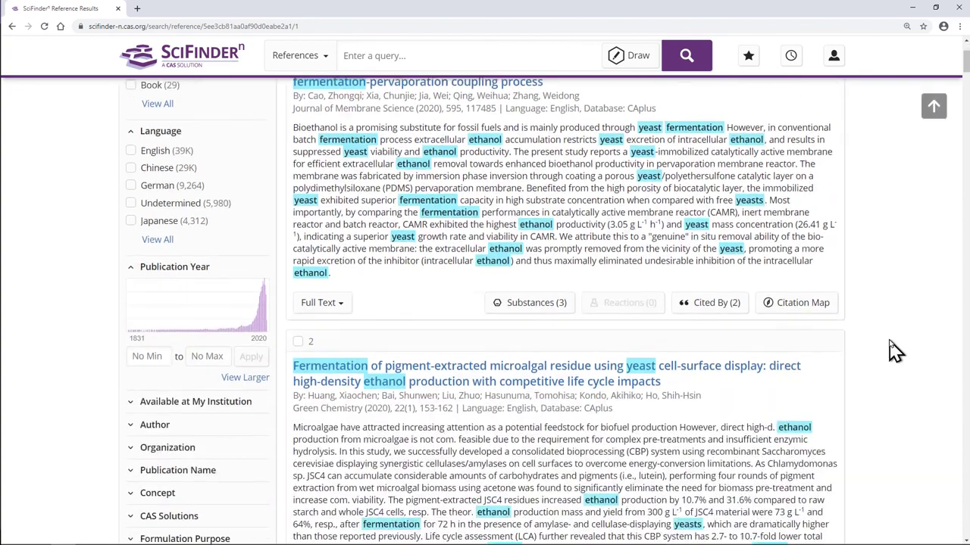
scroll(322, 140, up, 4)
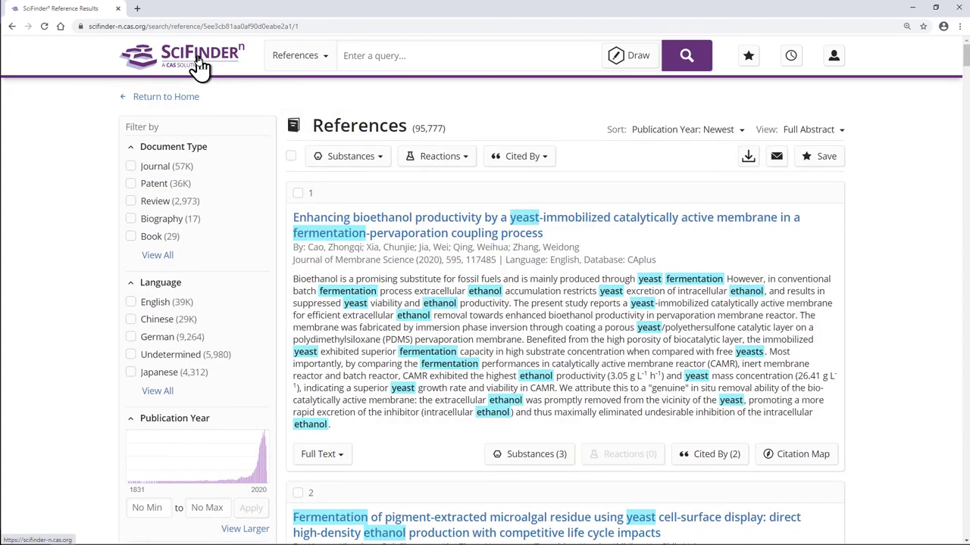
click(199, 60)
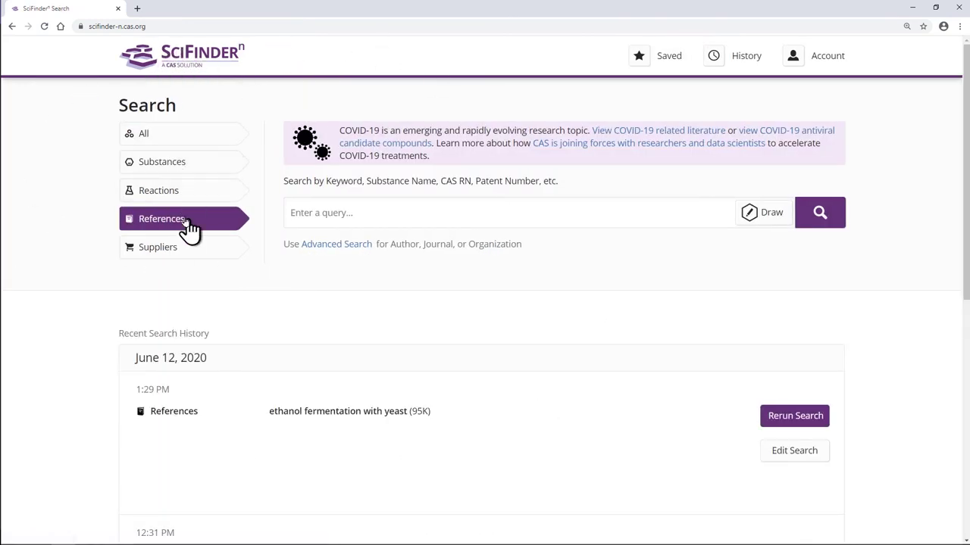
Open the advanced reference search, enter a partial author surname and add a second author entry.
click(358, 251)
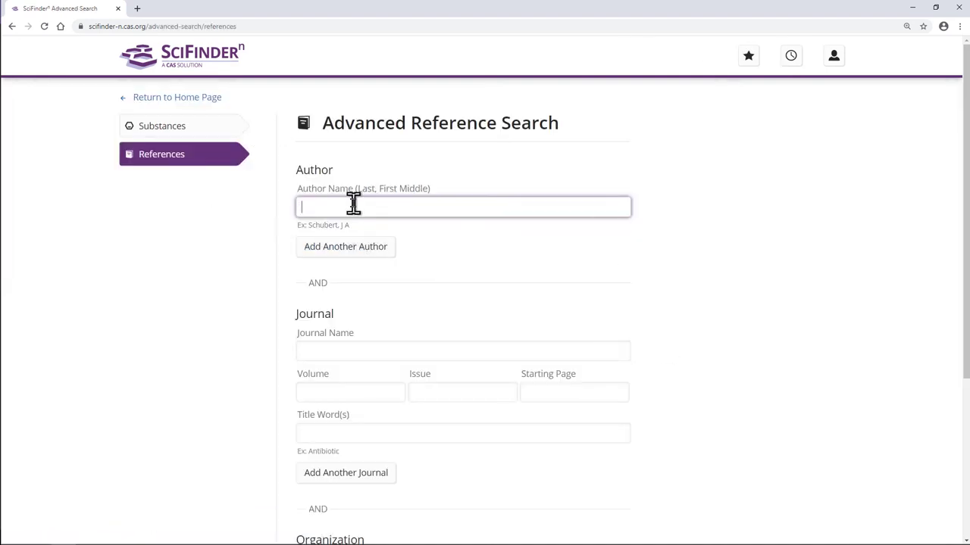
text(smit)
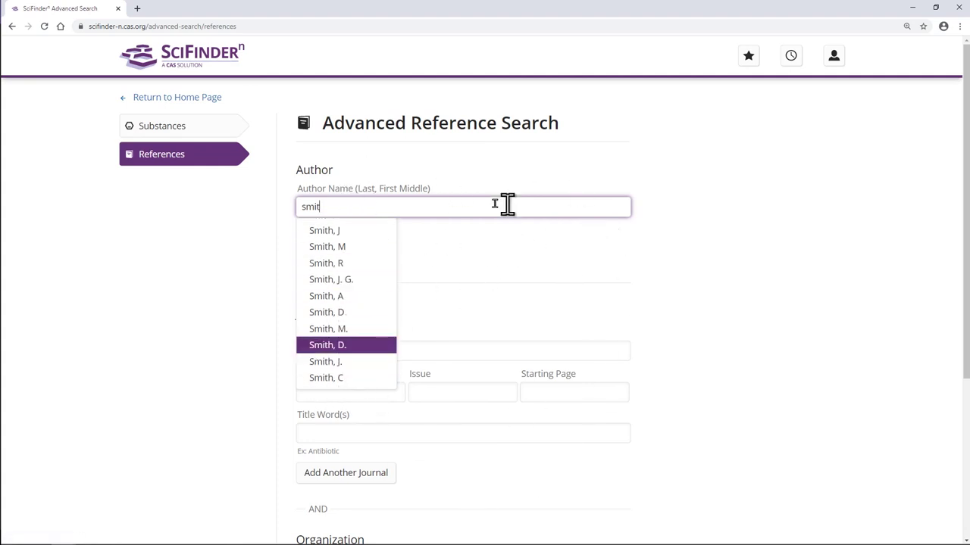
click(765, 261)
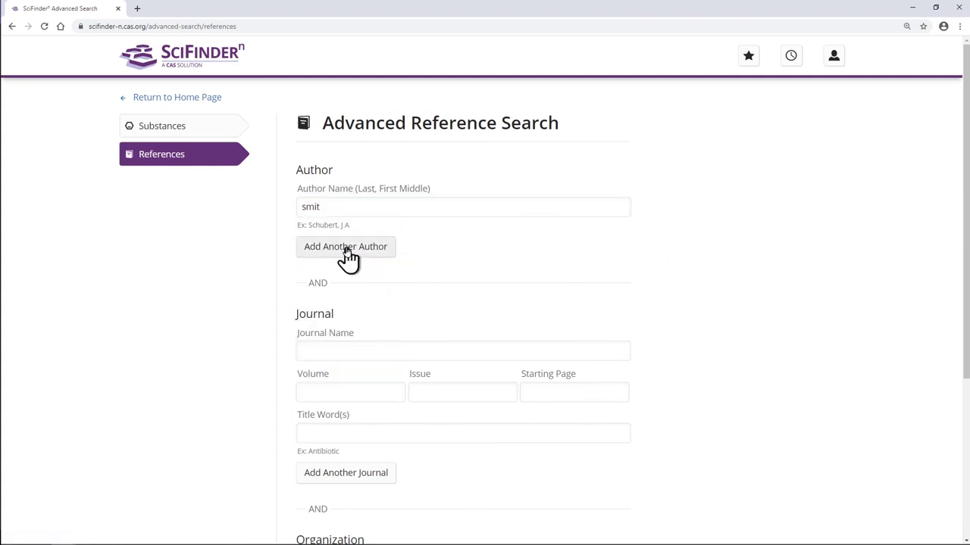
click(356, 250)
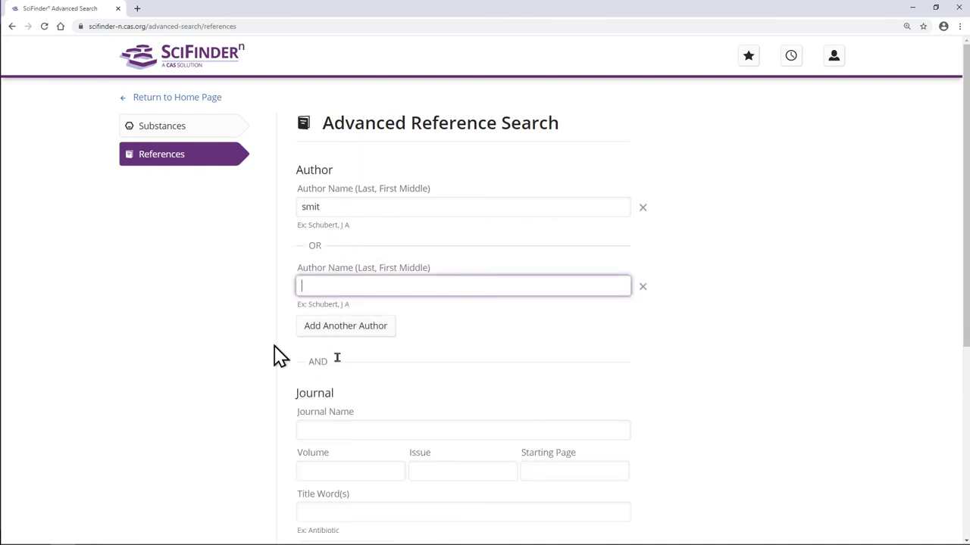
click(781, 278)
Enter "tet" as the journal name and add a second journal entry.
scroll(781, 272, down, 3)
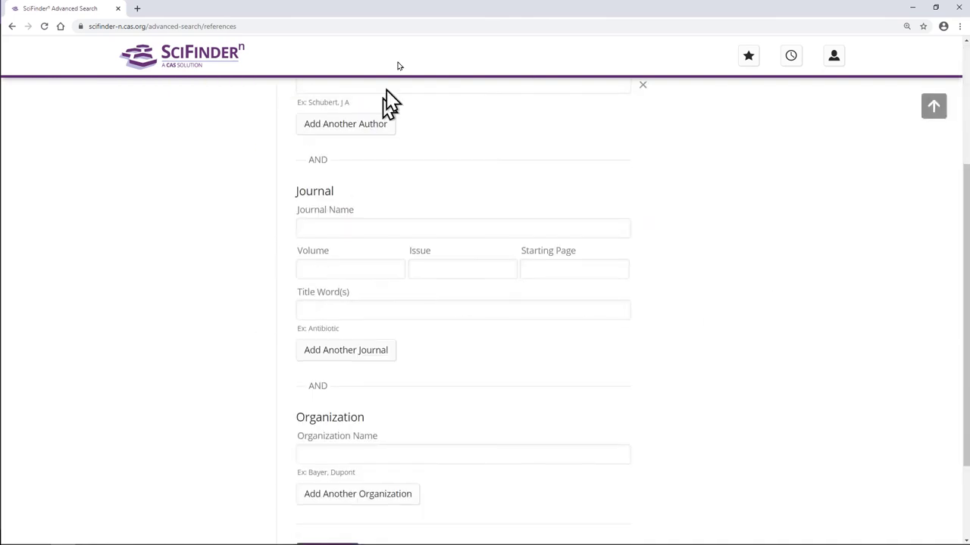
click(321, 225)
text(tet)
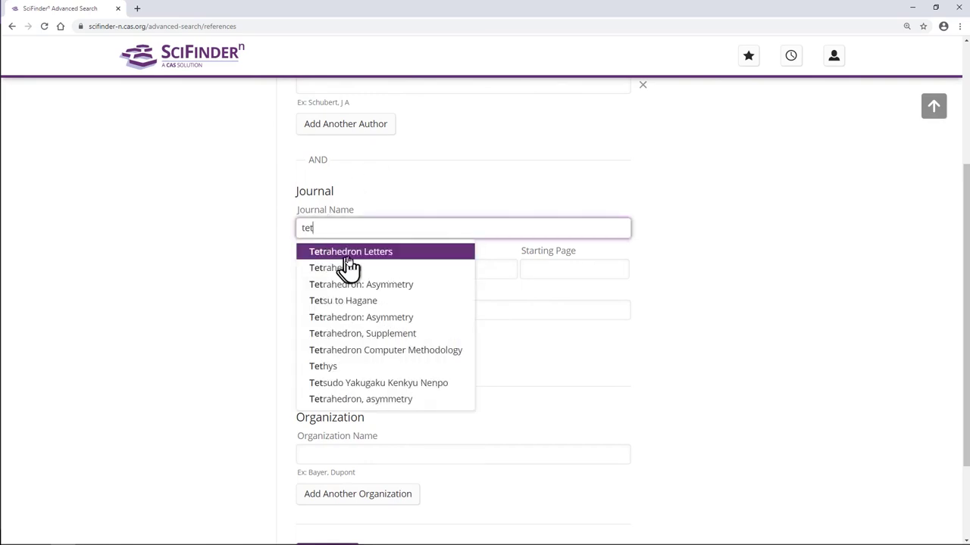
click(801, 285)
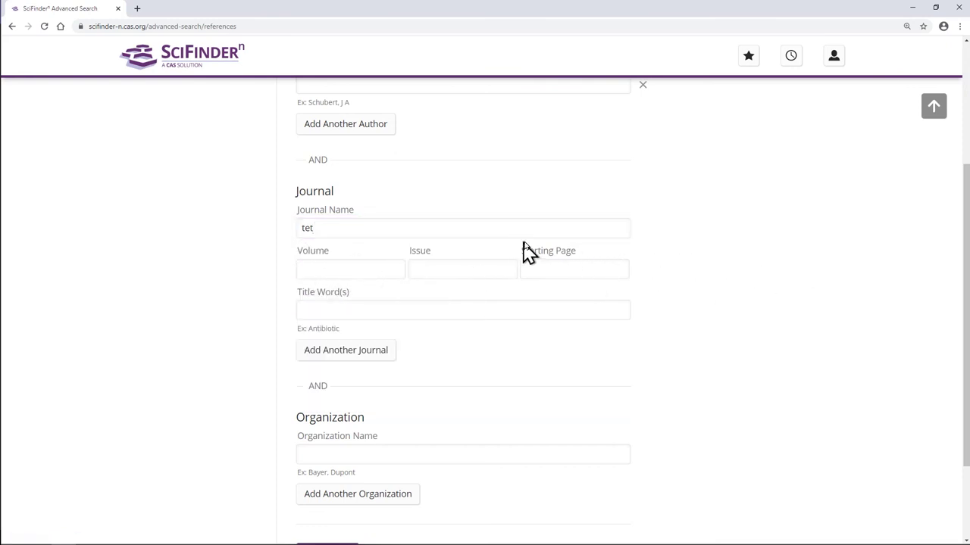
click(343, 311)
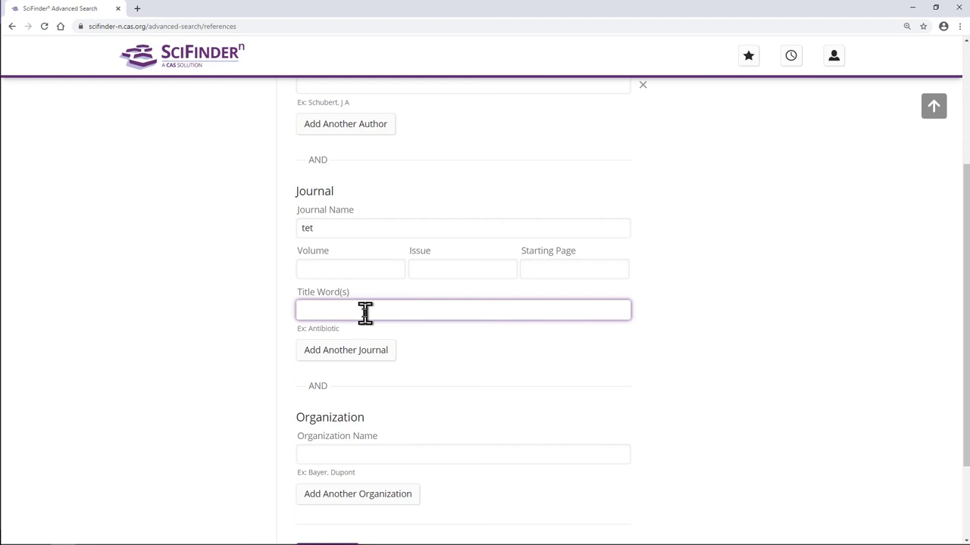
click(352, 350)
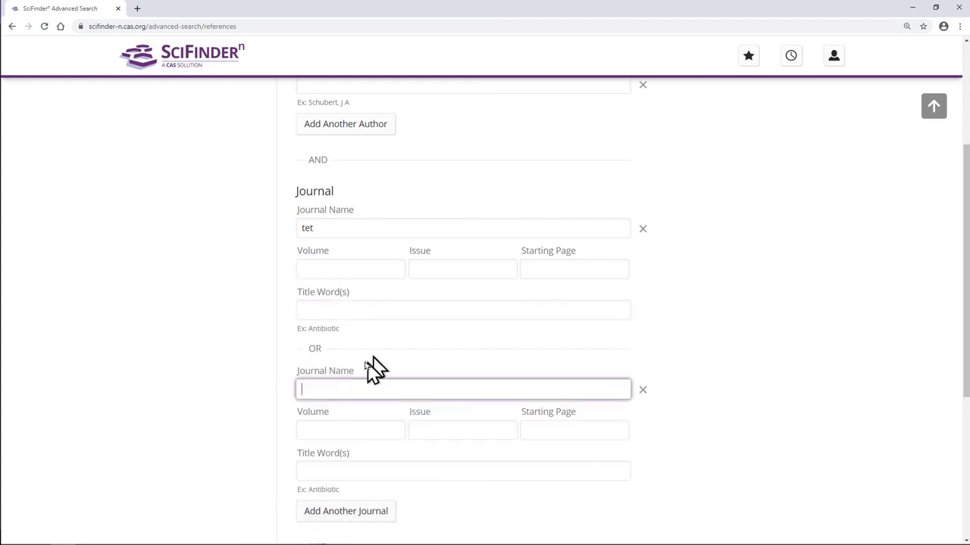
Look up organizations beginning with "ph" and set the organization name to Phillips Petroleum Co.
scroll(363, 372, down, 2)
scroll(719, 336, down, 2)
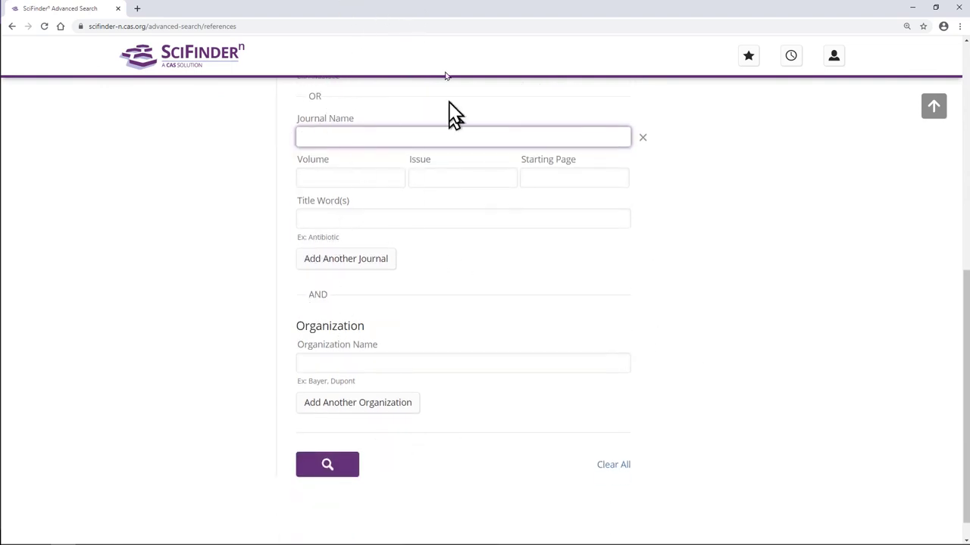
scroll(258, 240, up, 2)
scroll(394, 159, up, 2)
scroll(402, 174, down, 4)
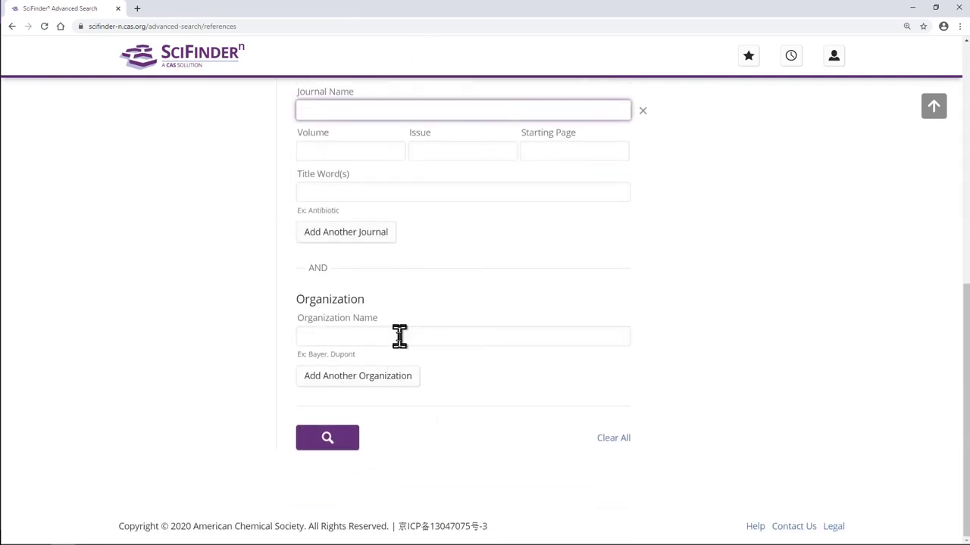
click(406, 336)
text(ph)
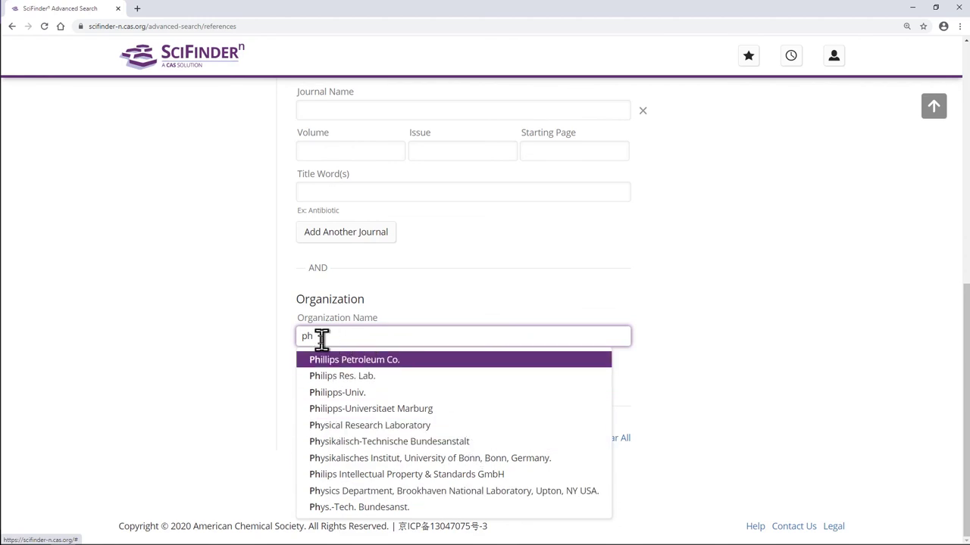
click(381, 362)
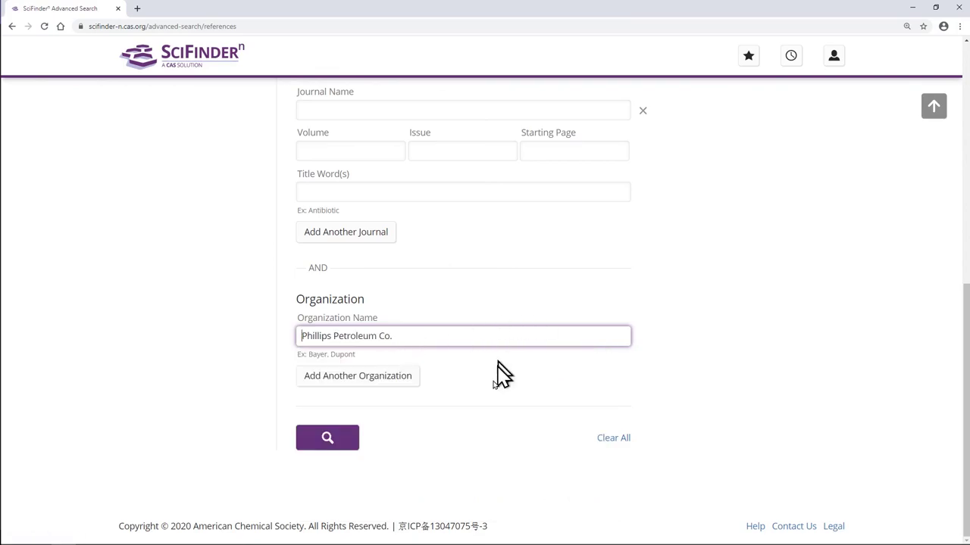